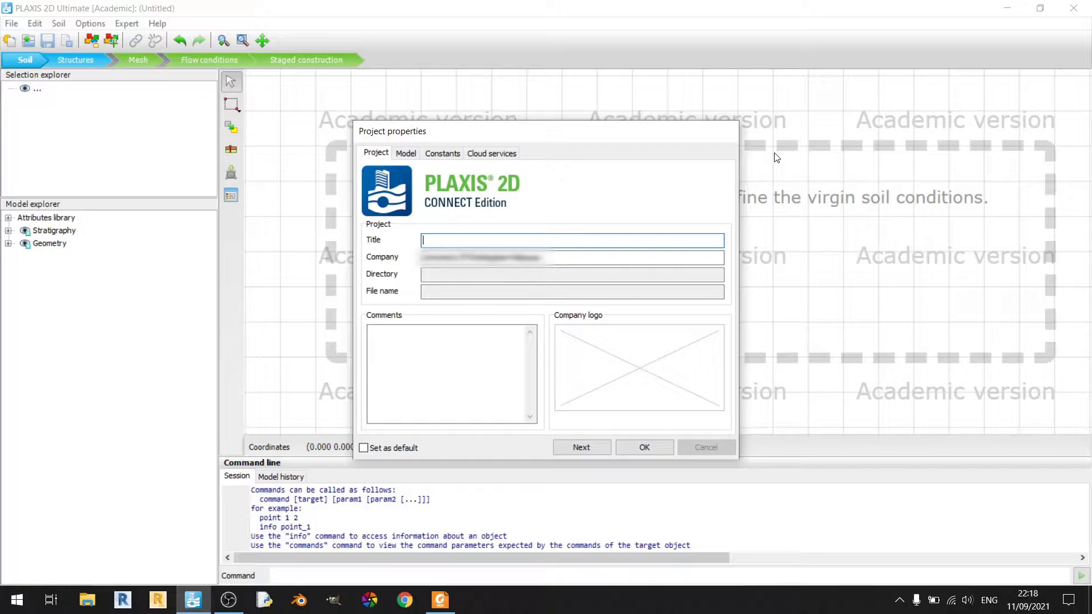
# Review the flow through an embankment chapter in the Foxit Reader manual, and title the PLAXIS project "FLow Through Embankment Tutorial"
pyautogui.click(442, 611)
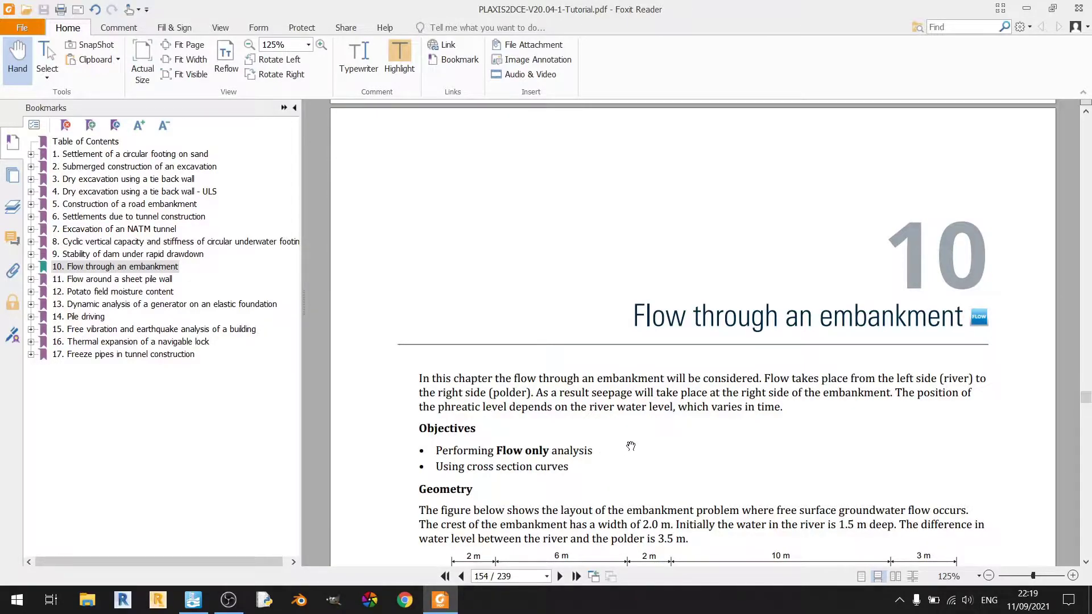
pyautogui.scroll(-2, 631, 446)
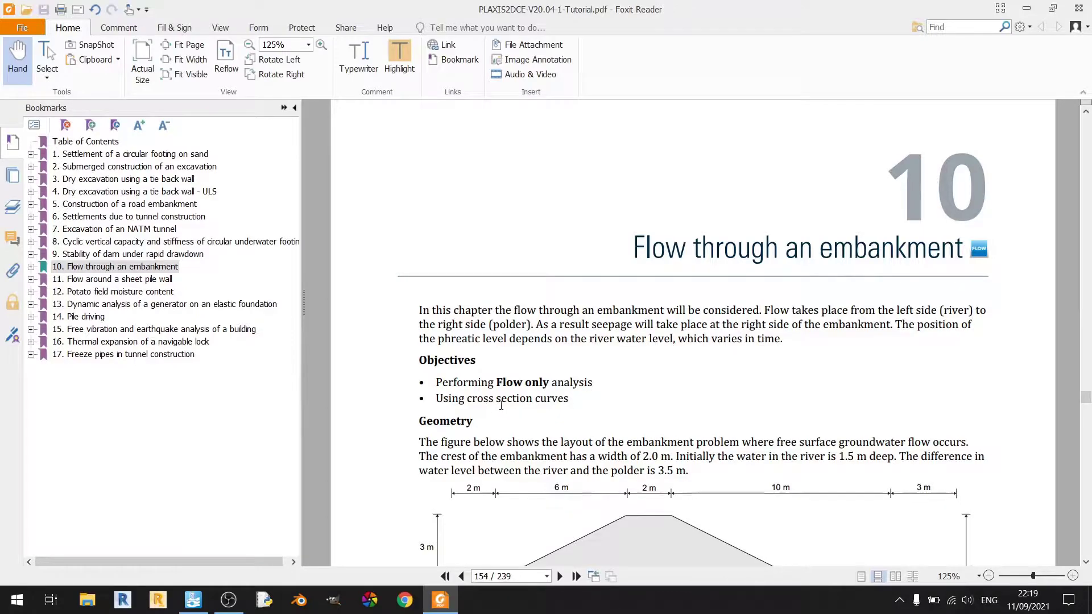
pyautogui.scroll(-5, 600, 442)
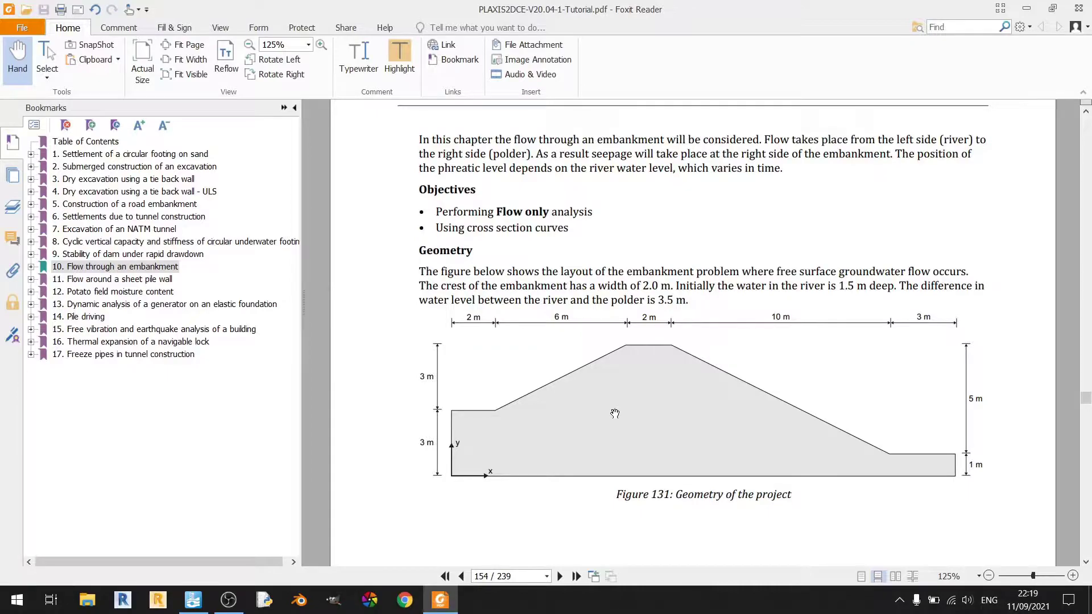
pyautogui.scroll(-10, 612, 414)
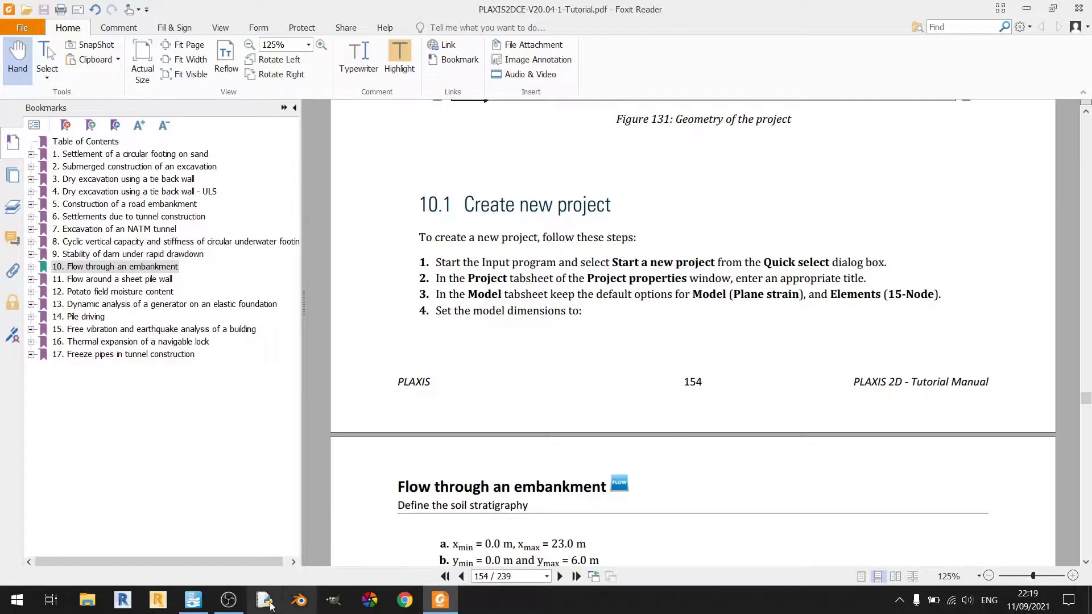
pyautogui.click(192, 600)
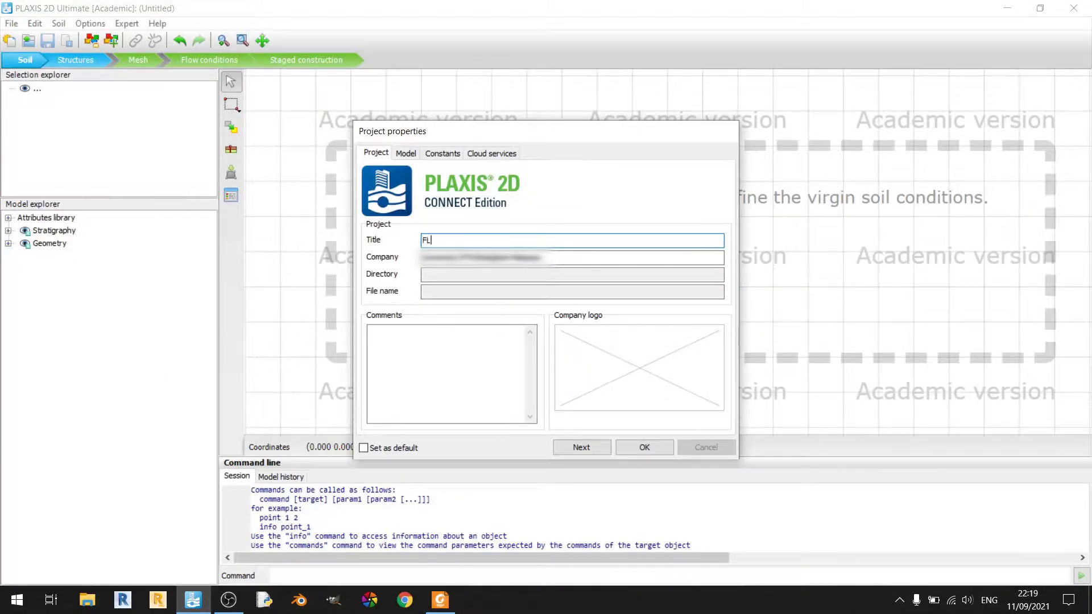
pyautogui.write('ough Embankment Tutorial')
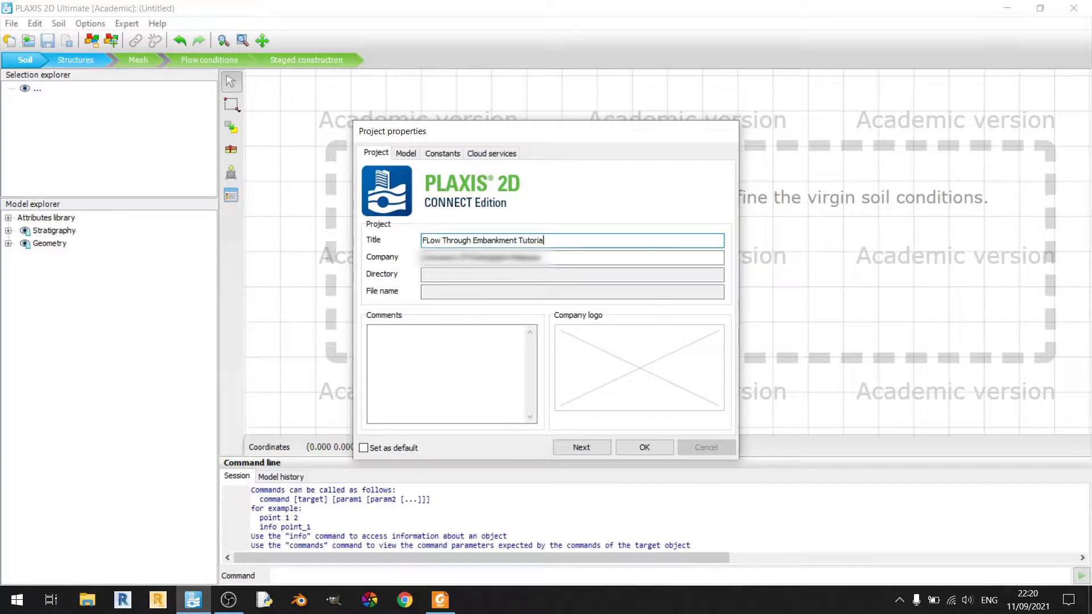
# Set the project's model type to Plane strain and its elements to 15-Noded
pyautogui.click(406, 155)
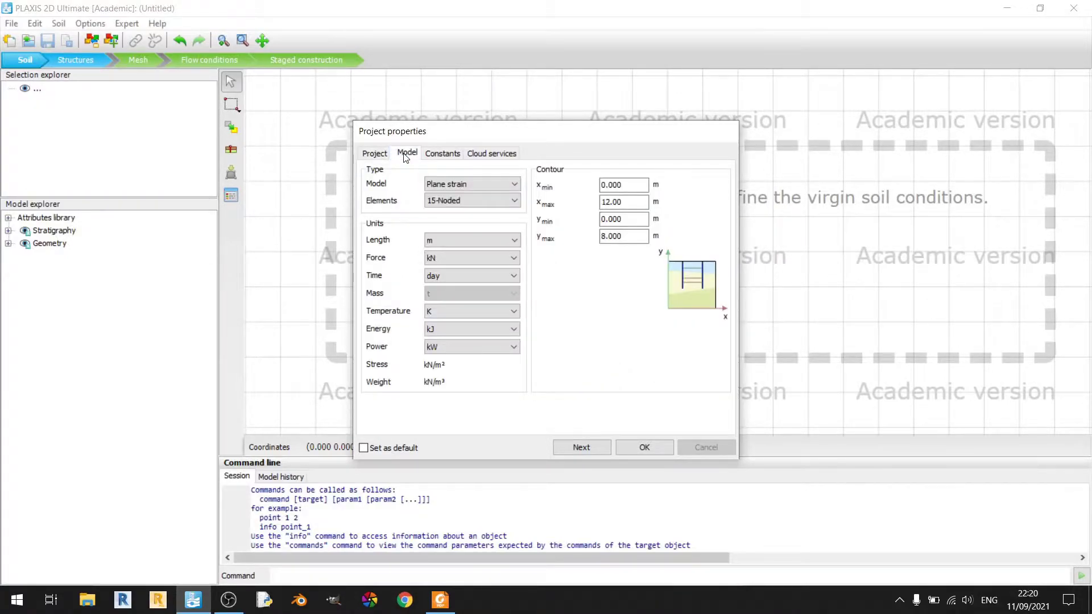
pyautogui.click(451, 185)
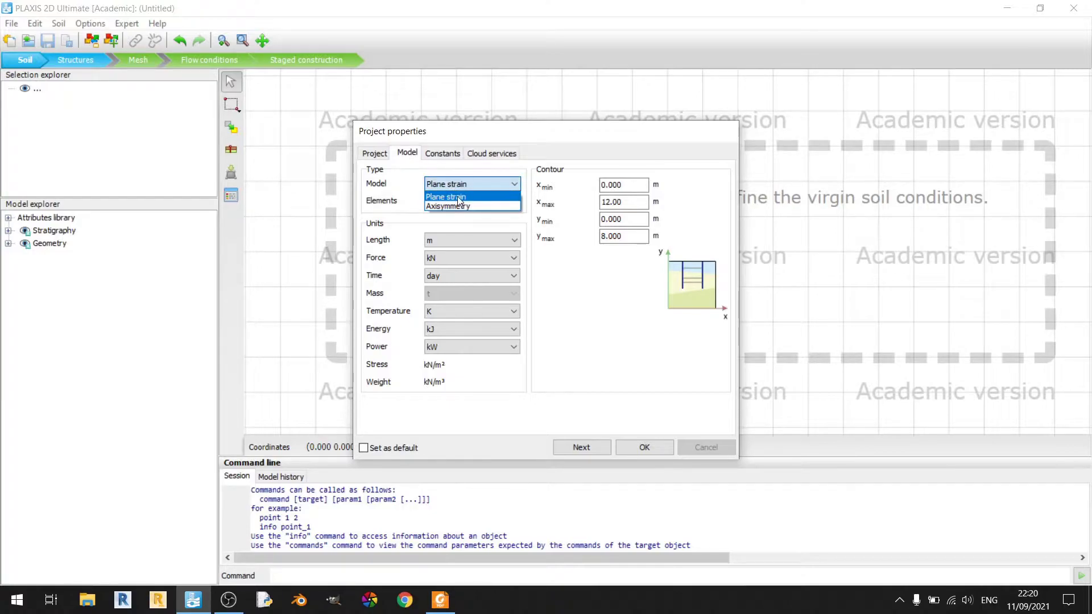
pyautogui.click(459, 197)
pyautogui.click(458, 200)
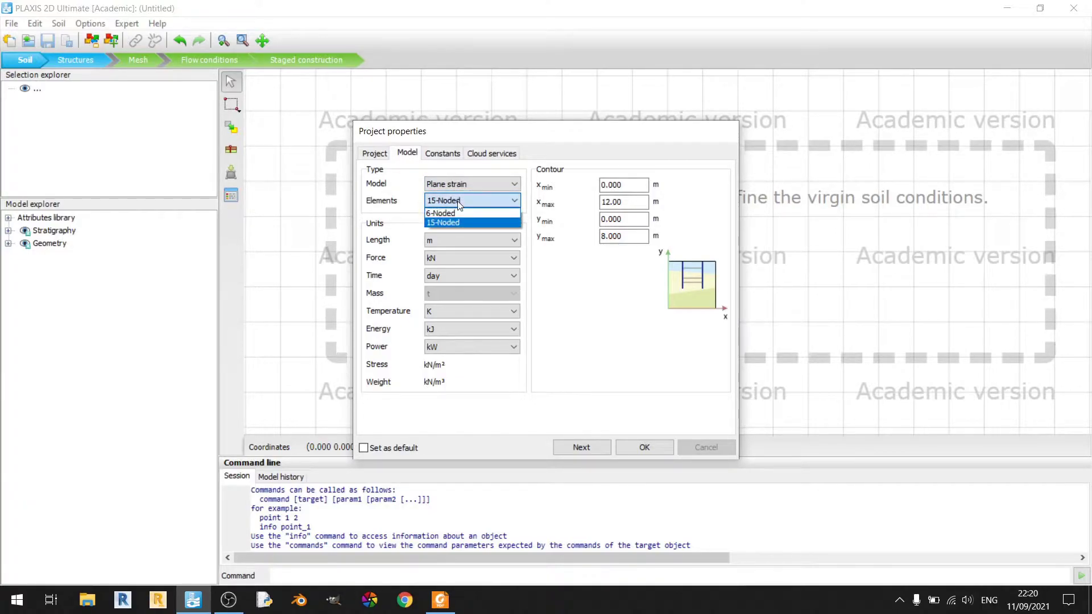
pyautogui.click(460, 223)
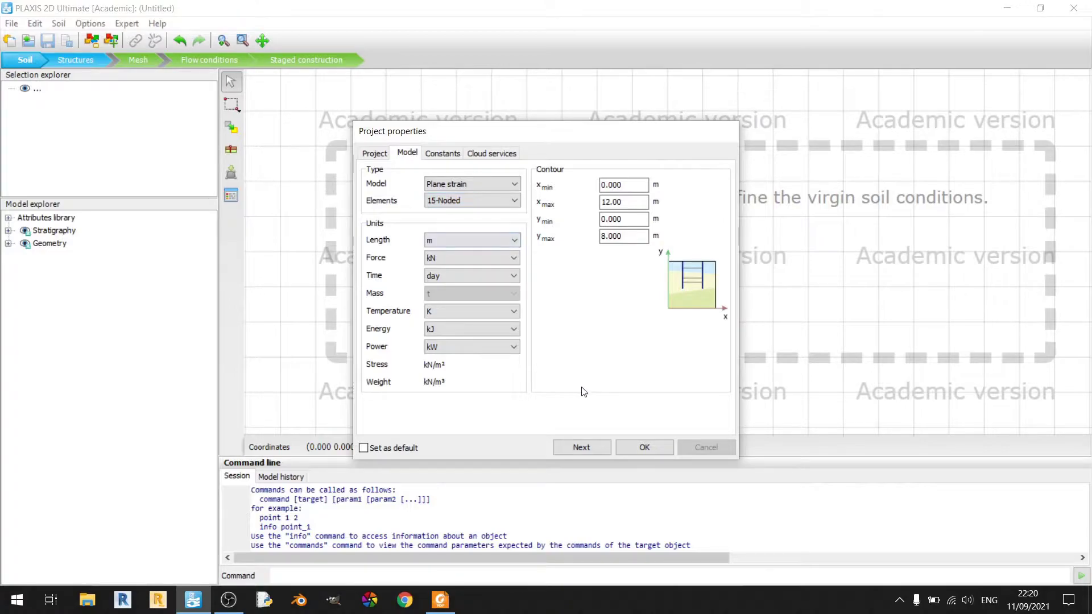
# Look up the model dimensions in the Foxit Reader manual and set the PLAXIS contour to x max 23 m and y max 6 m
pyautogui.click(440, 600)
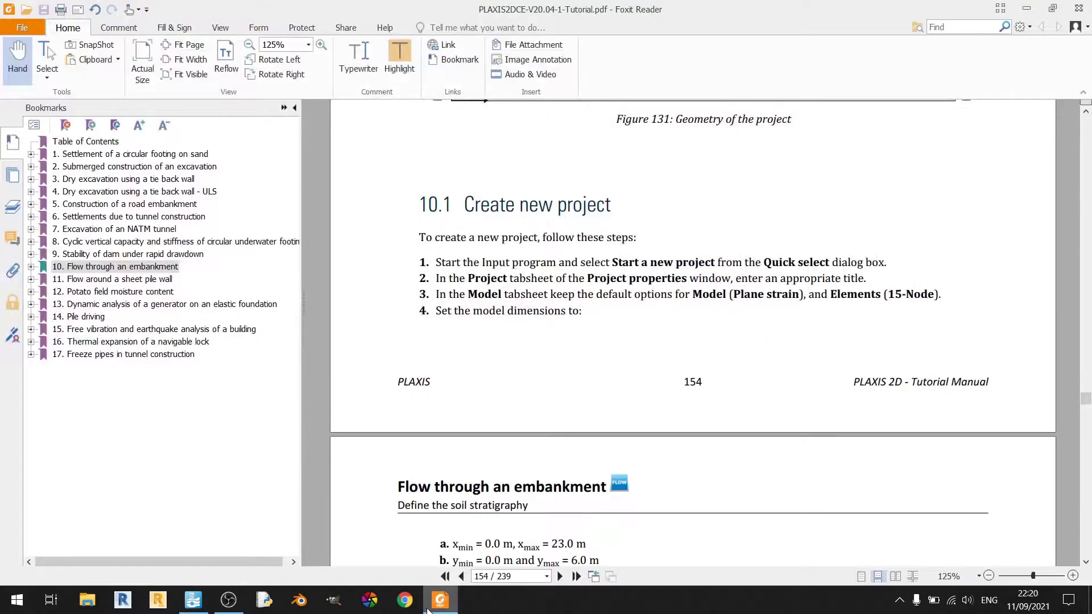
pyautogui.scroll(-3, 638, 471)
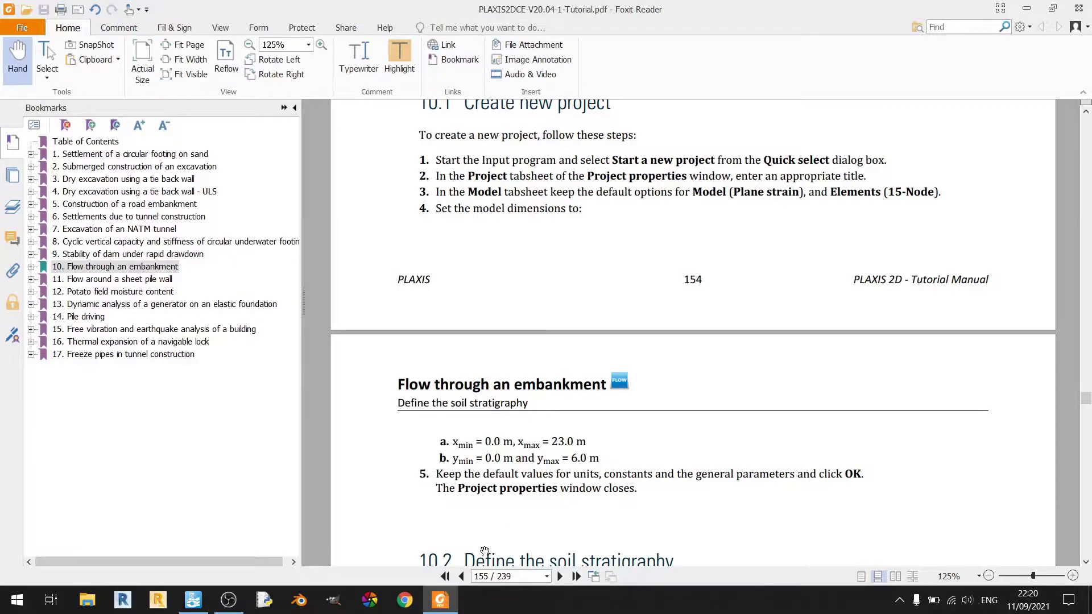
pyautogui.click(193, 600)
pyautogui.doubleClick(635, 185)
pyautogui.doubleClick(634, 200)
pyautogui.write('23')
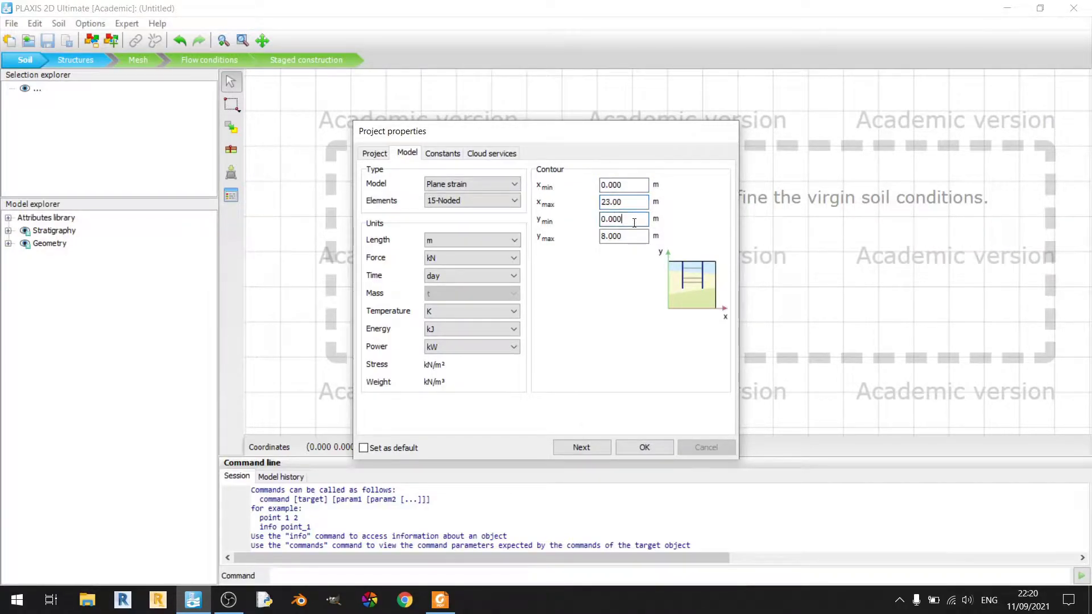
pyautogui.click(440, 601)
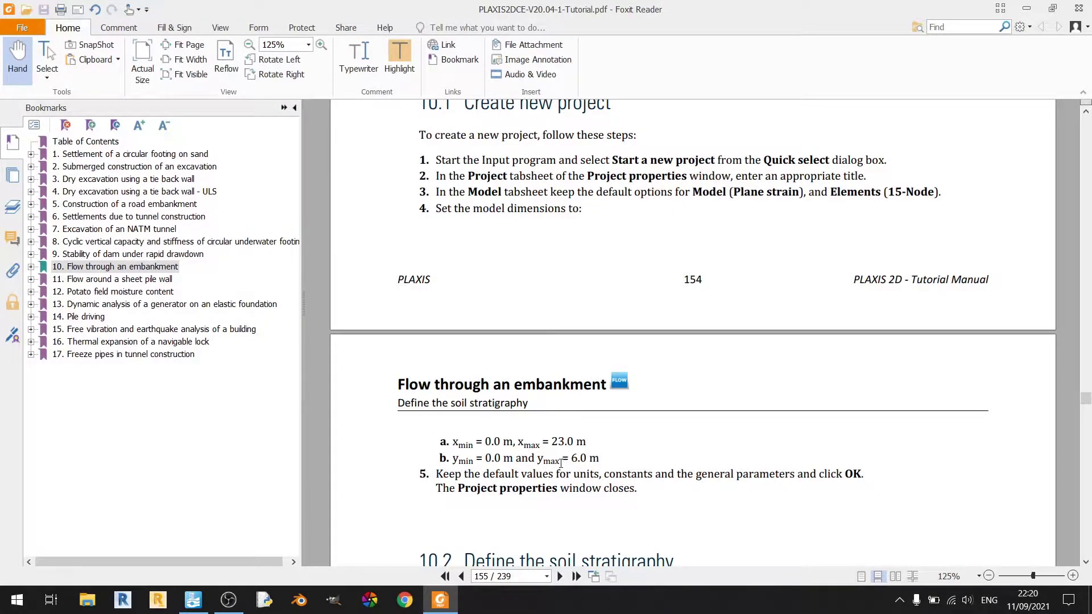
pyautogui.hotkey('alt', 'Tab')
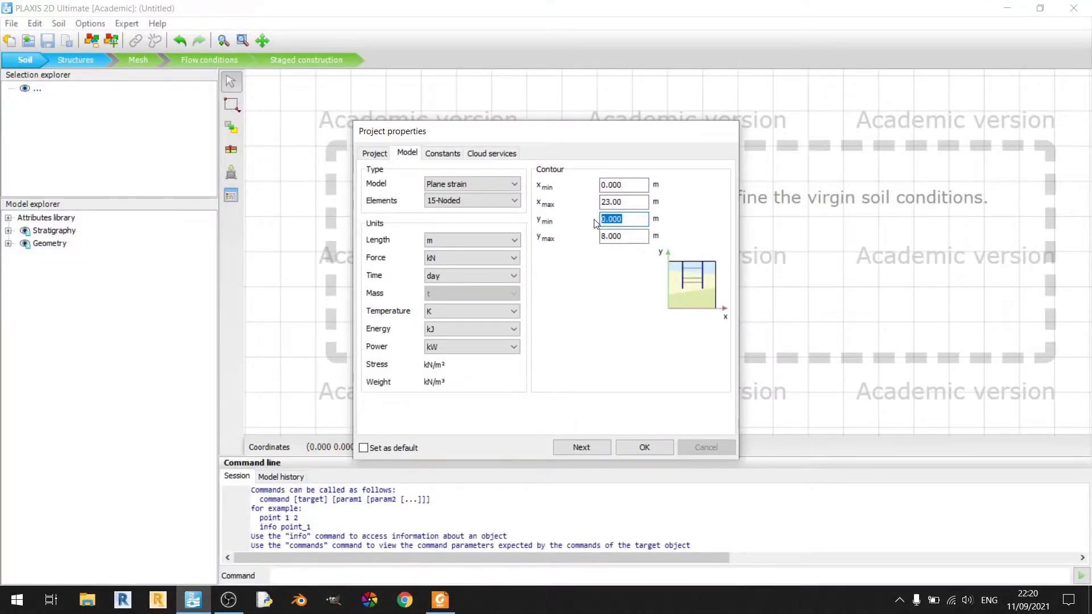
pyautogui.click(630, 236)
pyautogui.write('6')
# Set the unit weight of water to 9.81 kN/m³ in the project constants and accept the project properties
pyautogui.click(444, 154)
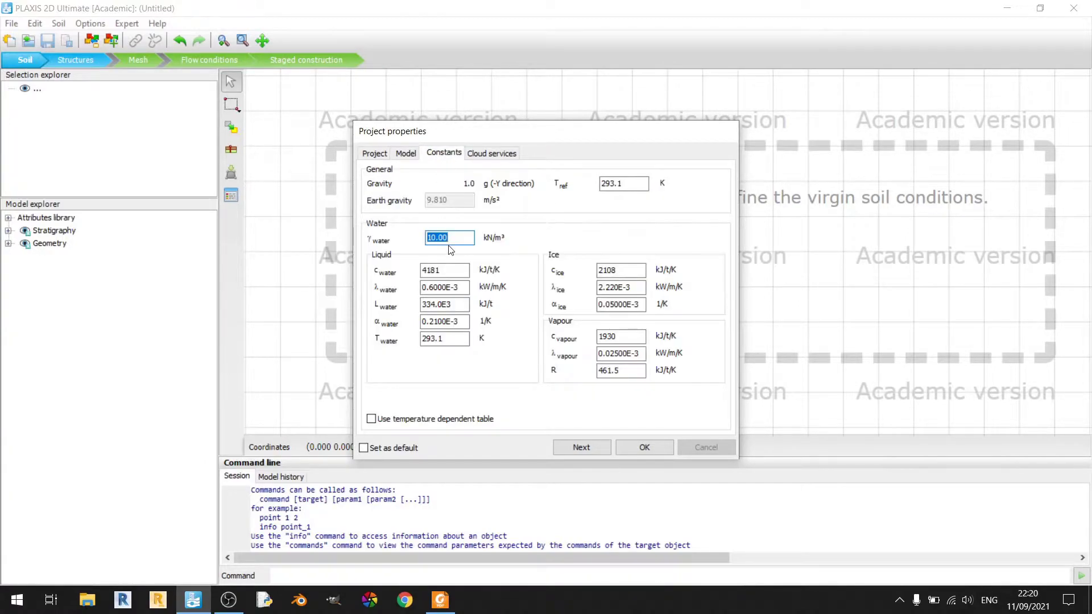
pyautogui.write('9.81')
pyautogui.click(503, 154)
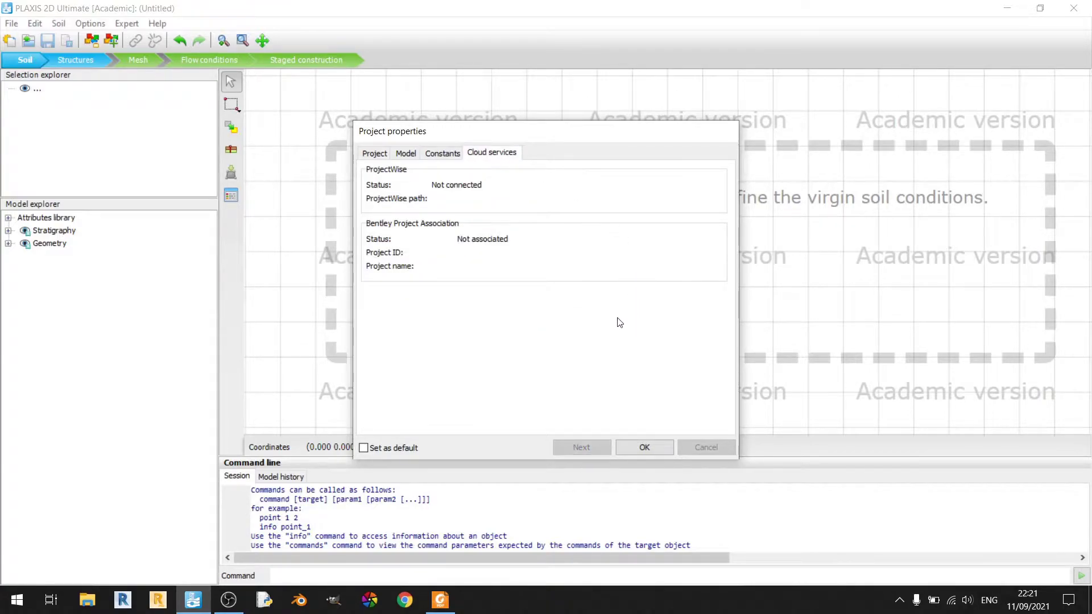
pyautogui.click(644, 448)
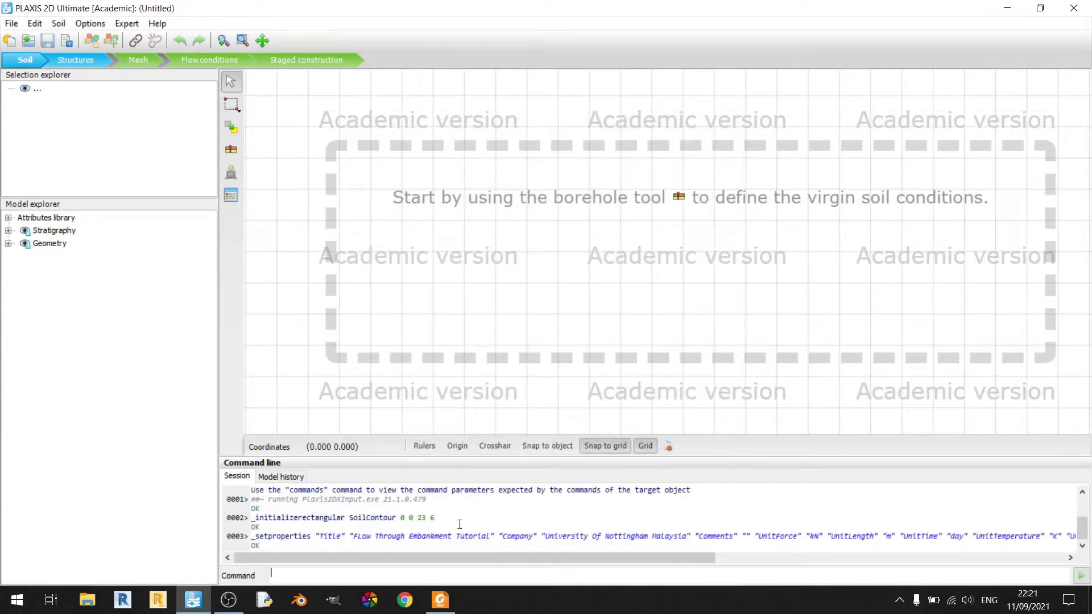
# Check the geometry figure and borehole table in the Foxit Reader manual, and create the first borehole at x = 2 m in PLAXIS
pyautogui.click(438, 601)
pyautogui.scroll(-5, 547, 474)
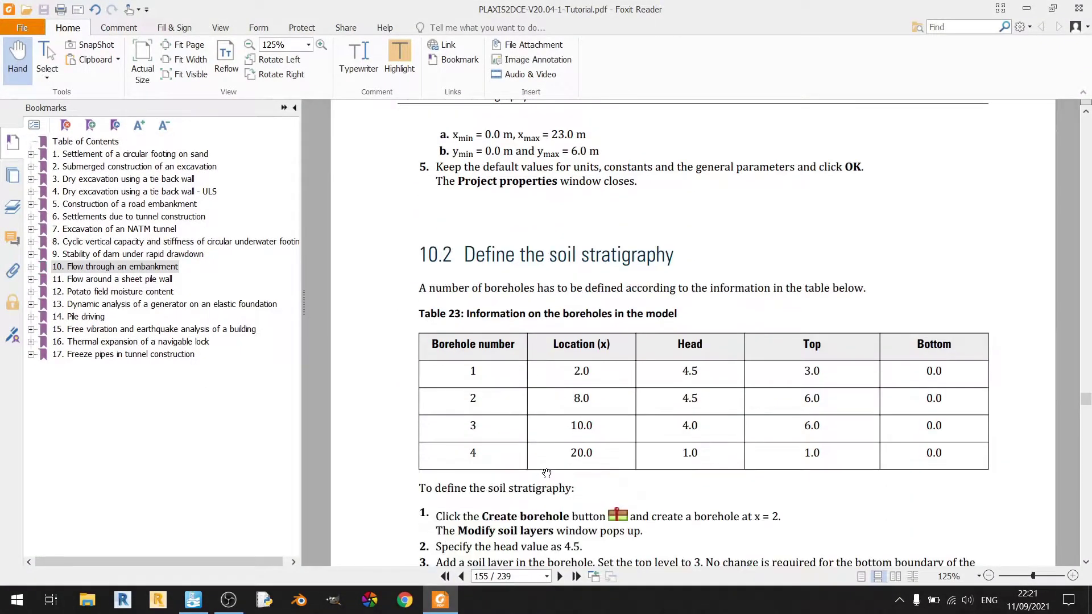
pyautogui.scroll(5, 645, 340)
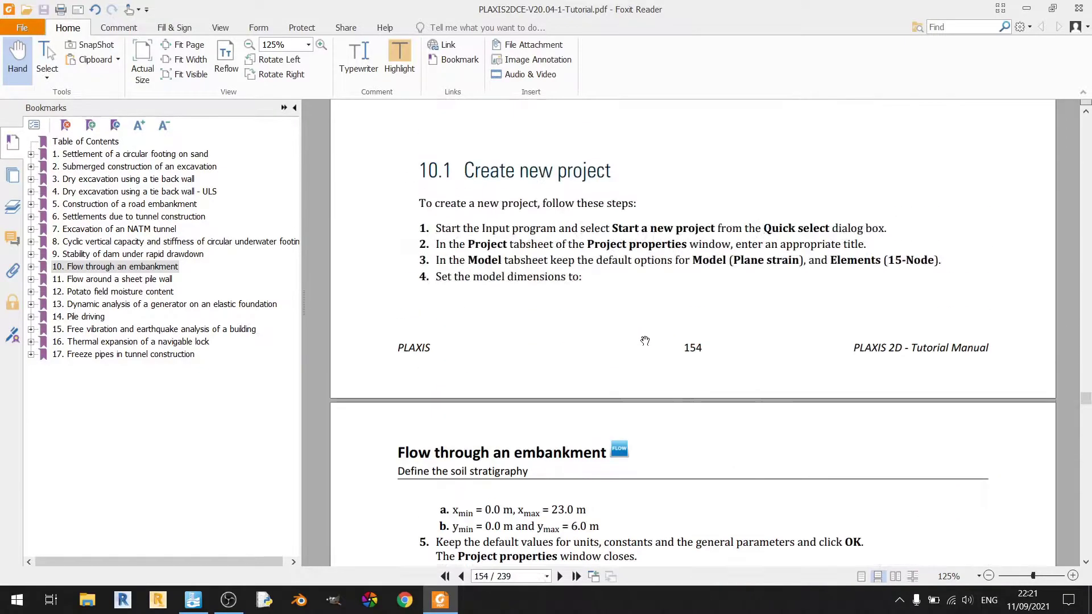
pyautogui.scroll(5, 645, 341)
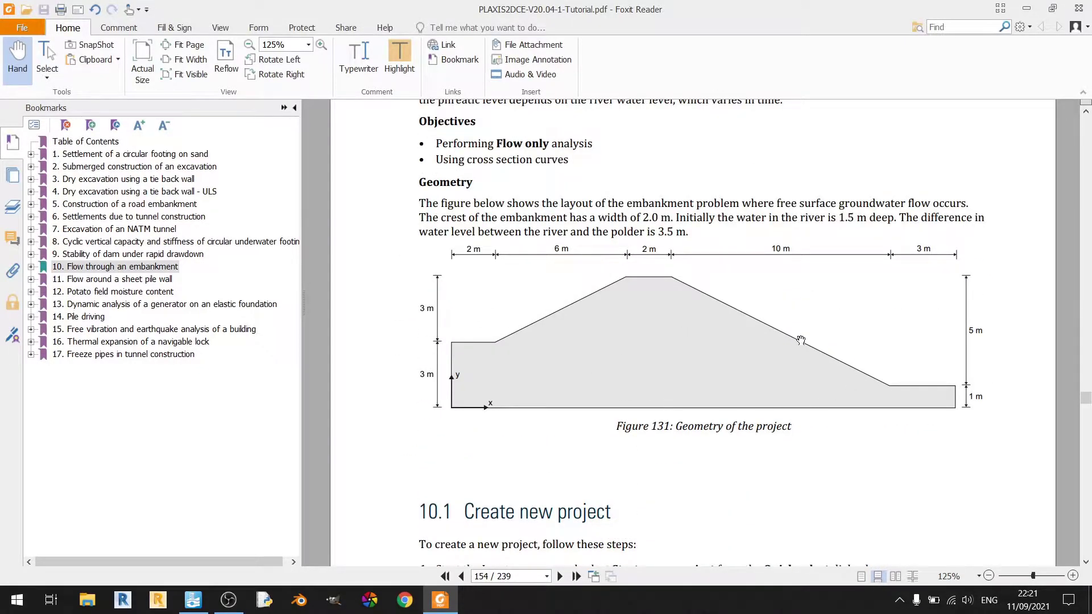
pyautogui.scroll(-10, 801, 340)
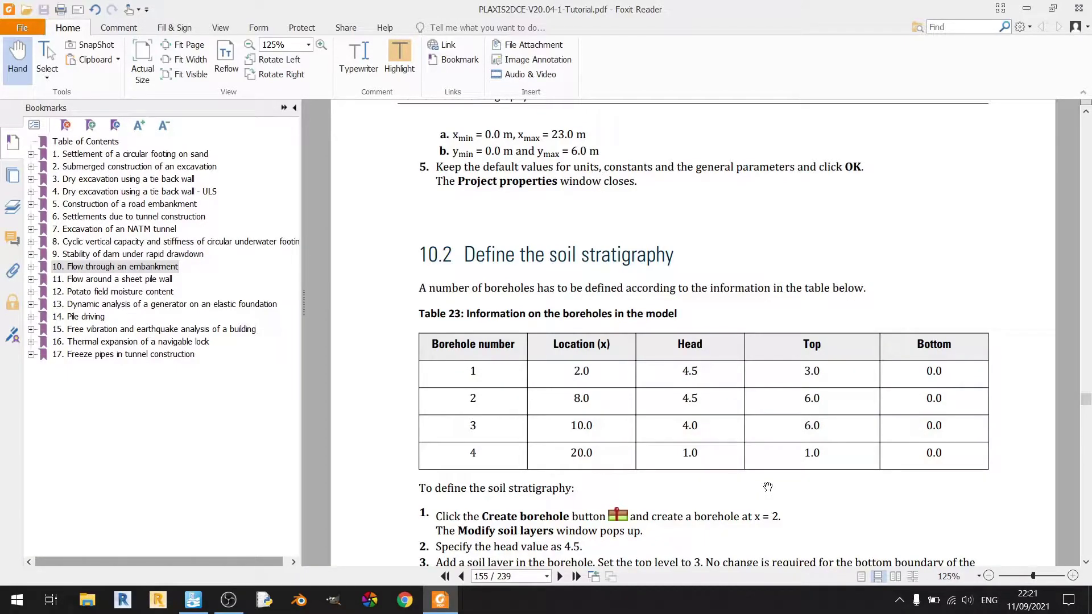
pyautogui.click(199, 608)
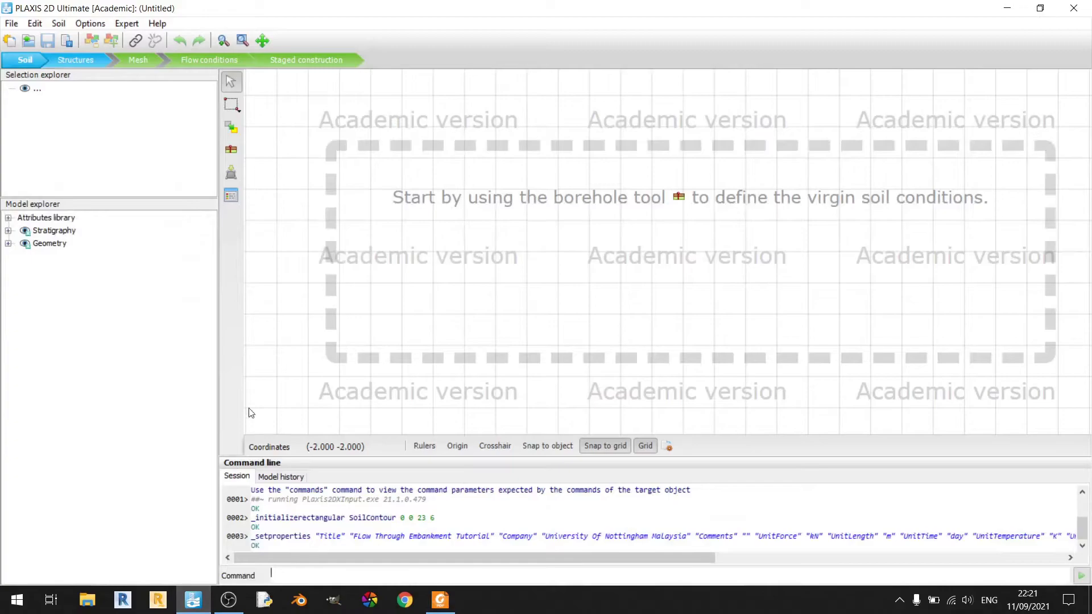
pyautogui.click(229, 151)
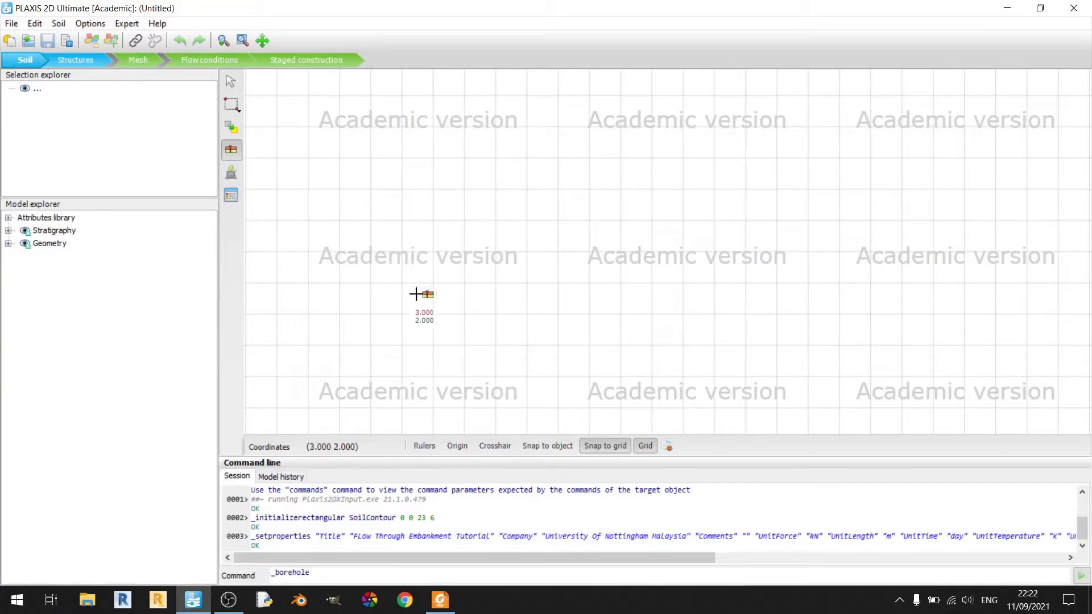
pyautogui.click(447, 608)
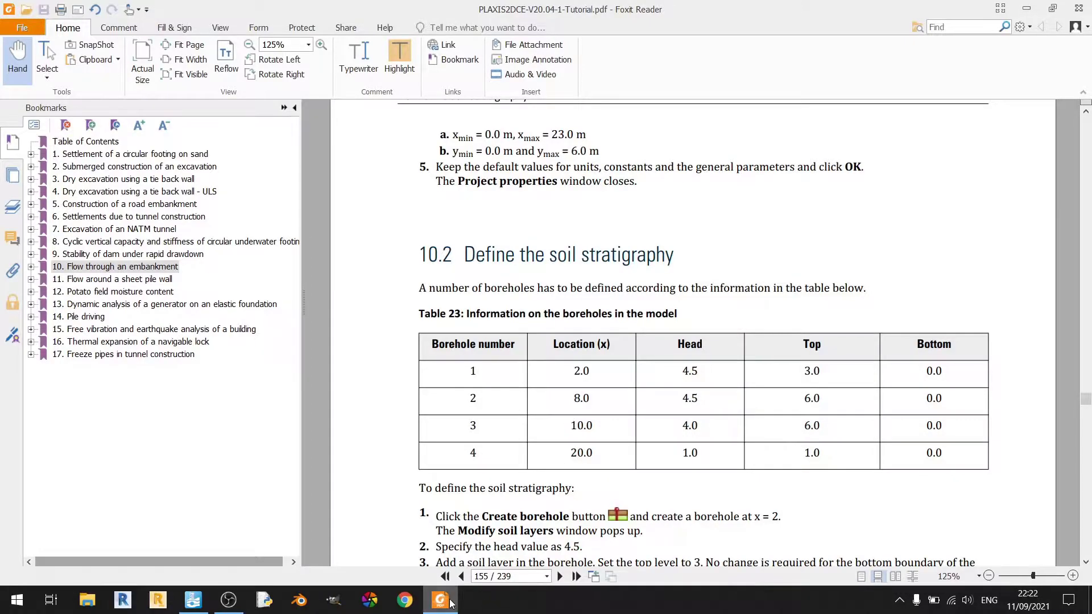
pyautogui.click(193, 600)
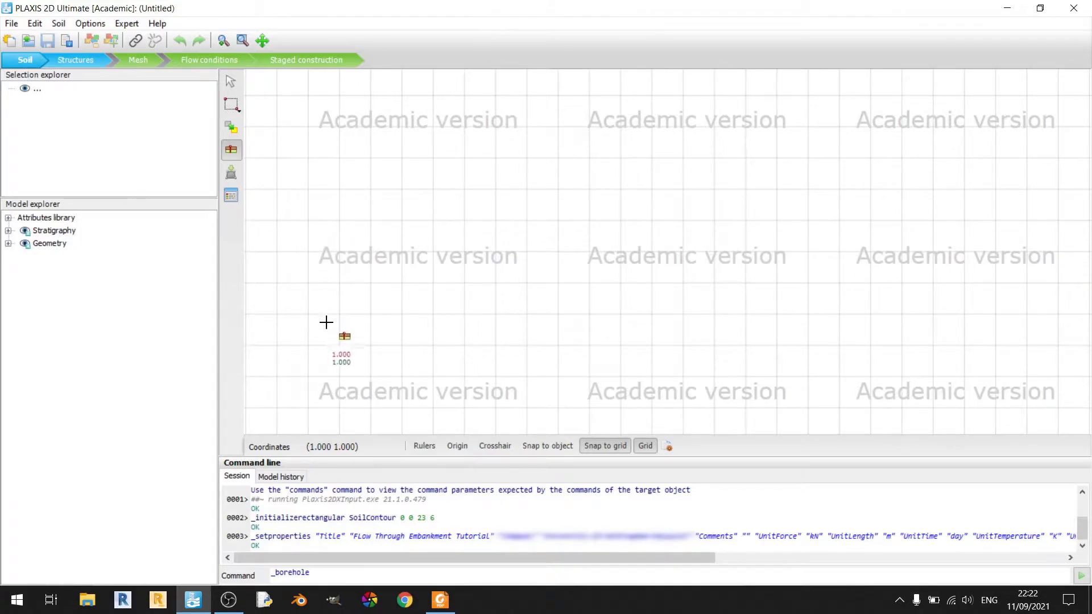
pyautogui.click(376, 345)
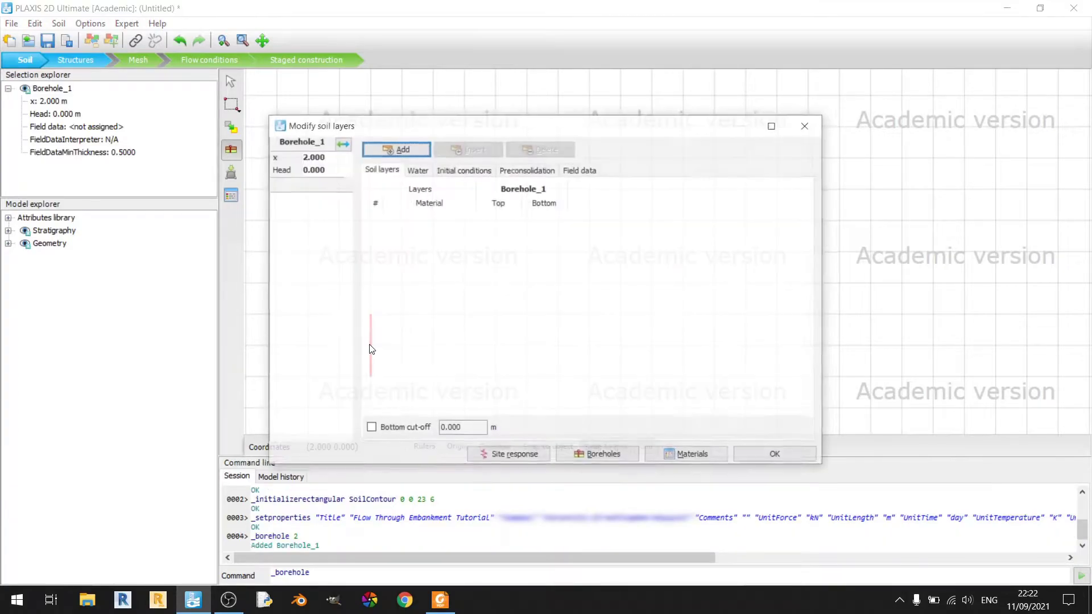
# Add a second borehole at x = 8 m, checking the manual's table, and widen the borehole pane to show both columns
pyautogui.click(599, 455)
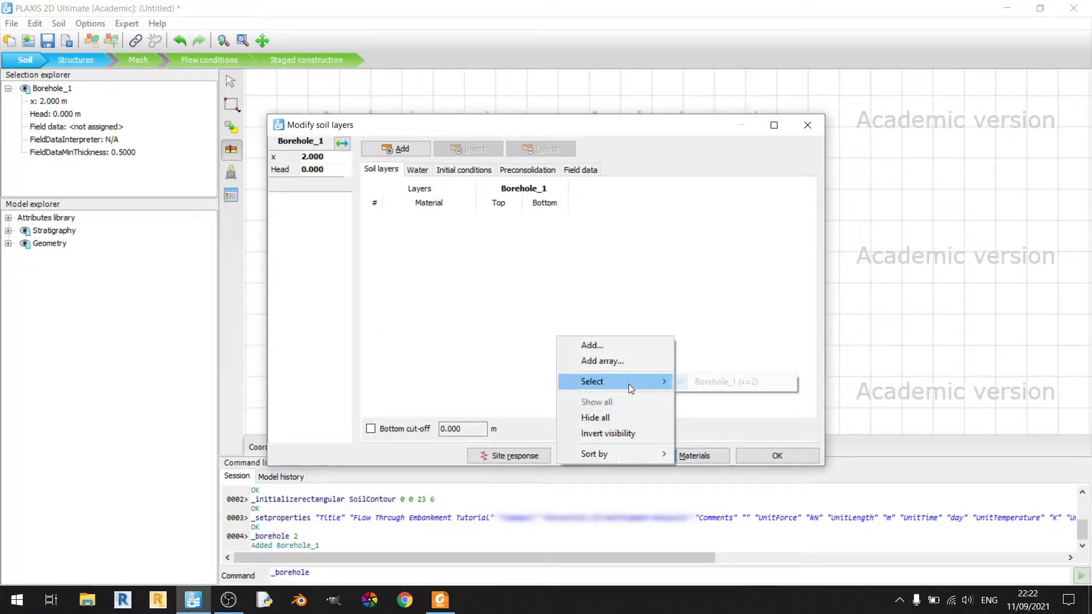
pyautogui.click(624, 347)
pyautogui.click(441, 600)
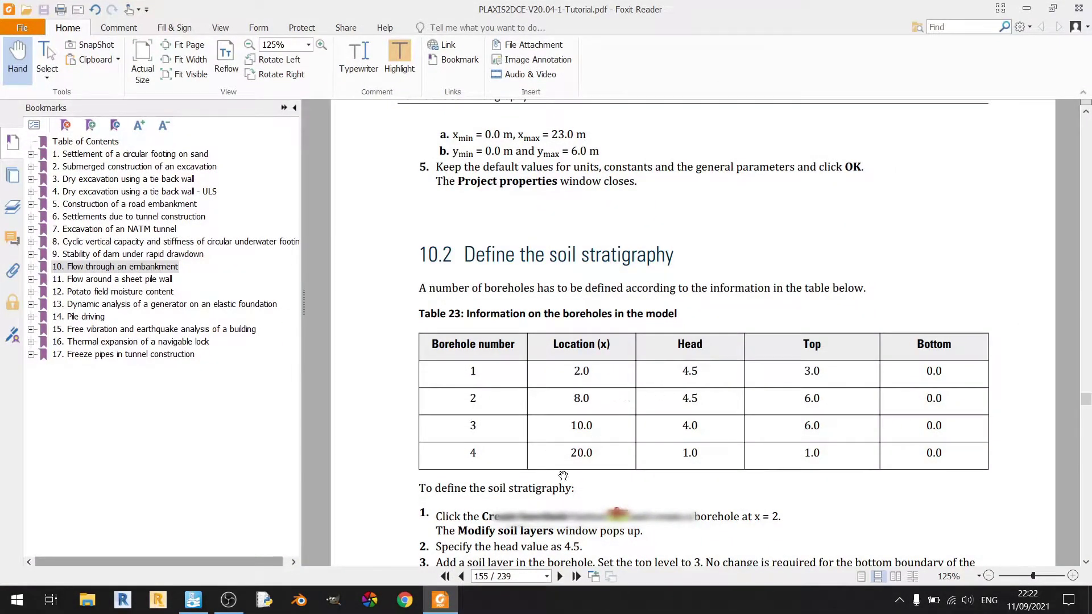
pyautogui.click(440, 600)
pyautogui.write('8')
pyautogui.click(550, 360)
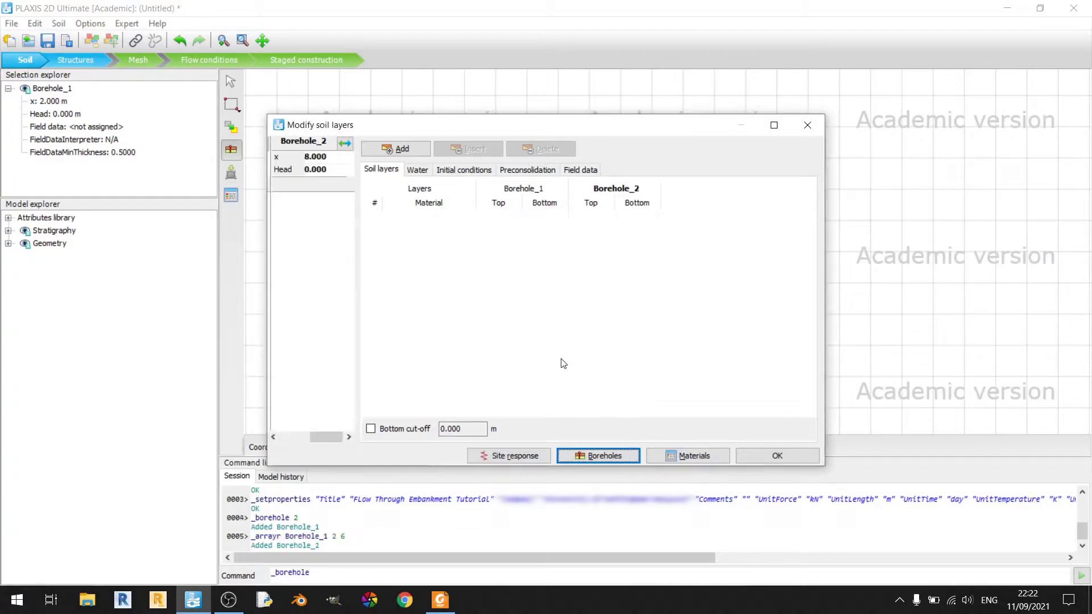
pyautogui.moveTo(357, 237); pyautogui.dragTo(494, 237)
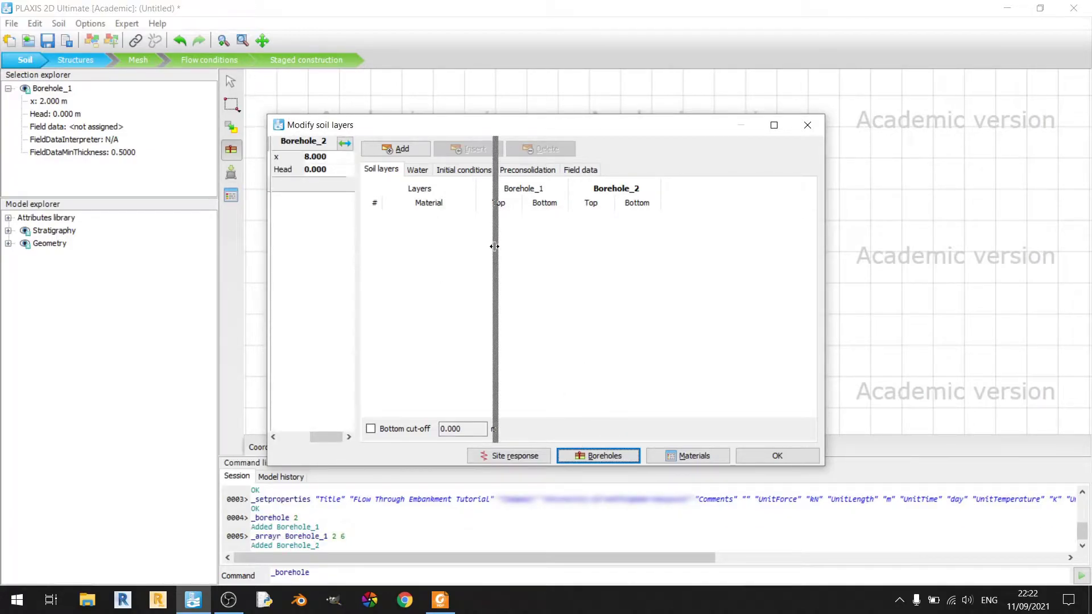
# Add a third borehole at x = 10 m, taking its location from the manual's borehole table
pyautogui.click(622, 459)
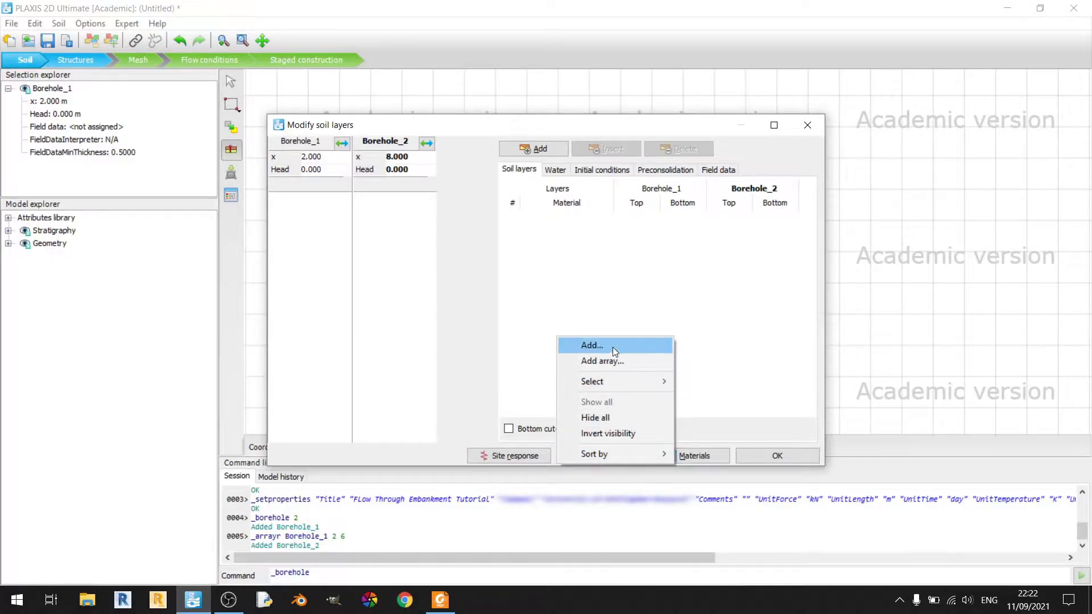
pyautogui.click(642, 346)
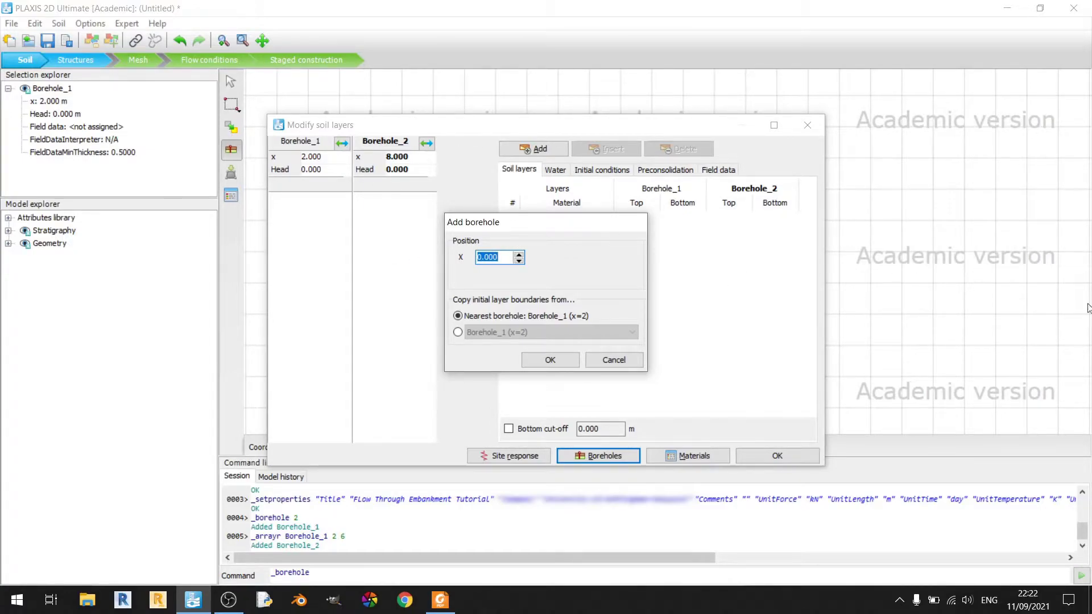
pyautogui.click(441, 600)
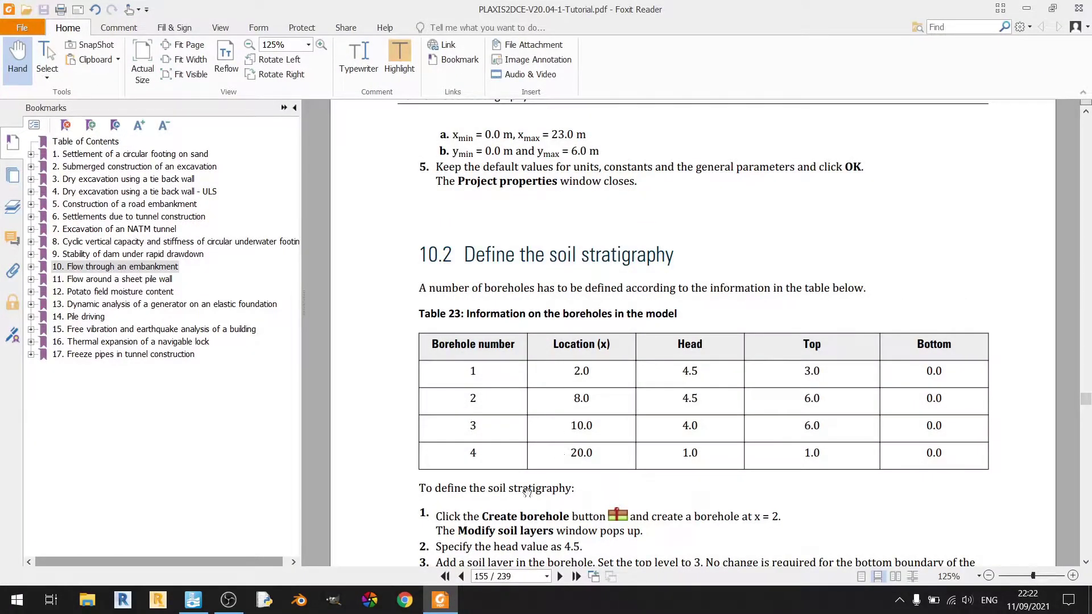
pyautogui.hotkey('alt', 'Tab')
pyautogui.moveTo(504, 260); pyautogui.dragTo(438, 256)
pyautogui.write('10')
pyautogui.click(552, 359)
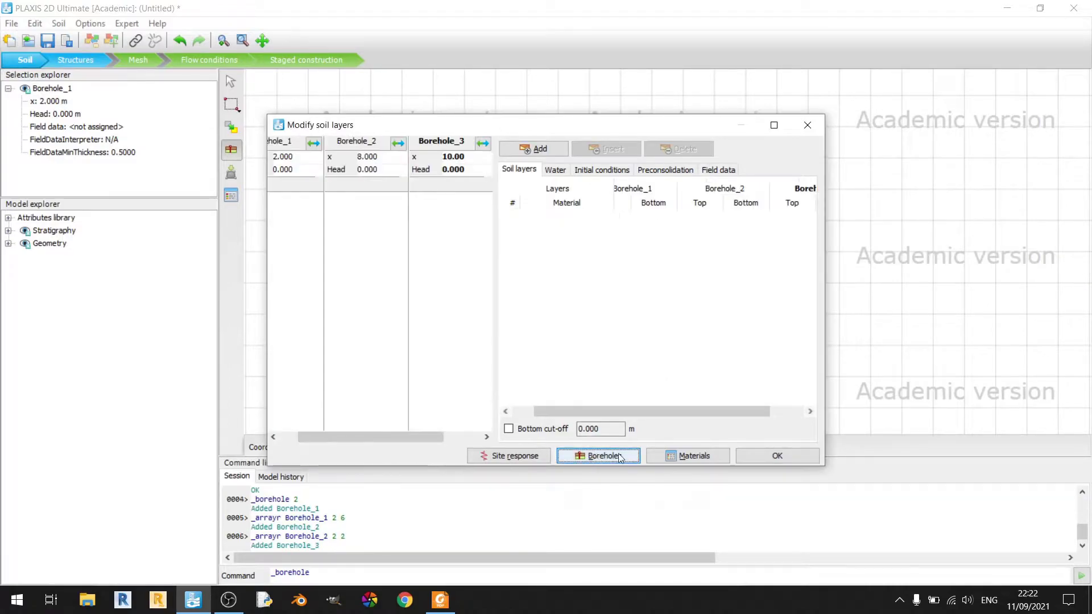
# Add a fourth borehole at x = 20 m, taking its location from the manual's borehole table in Foxit Reader
pyautogui.click(598, 455)
pyautogui.click(592, 345)
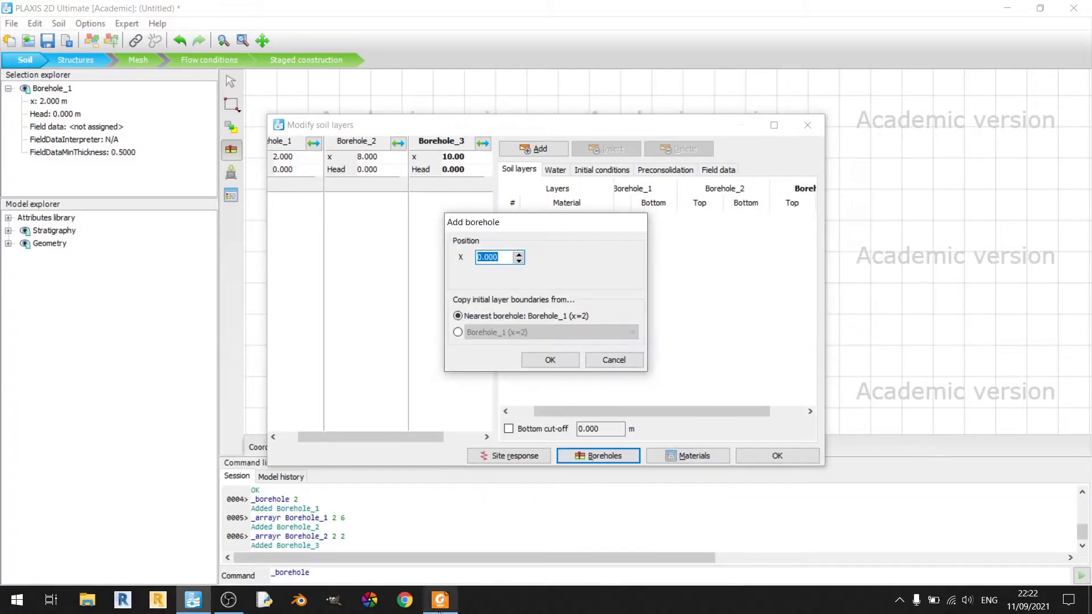
pyautogui.click(453, 605)
pyautogui.click(453, 608)
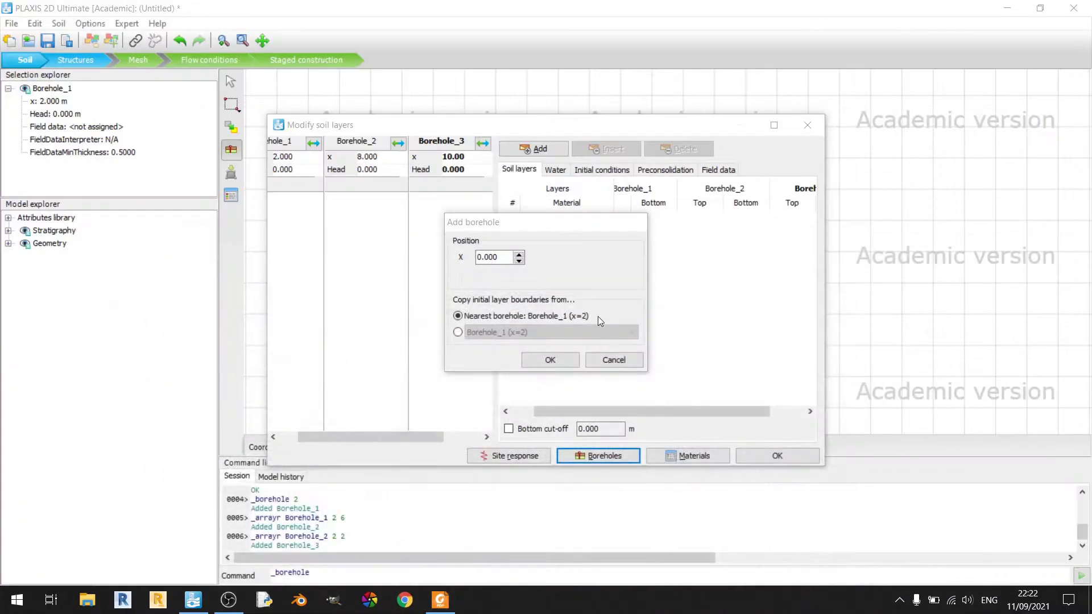
pyautogui.moveTo(511, 260); pyautogui.dragTo(459, 258)
pyautogui.write('20')
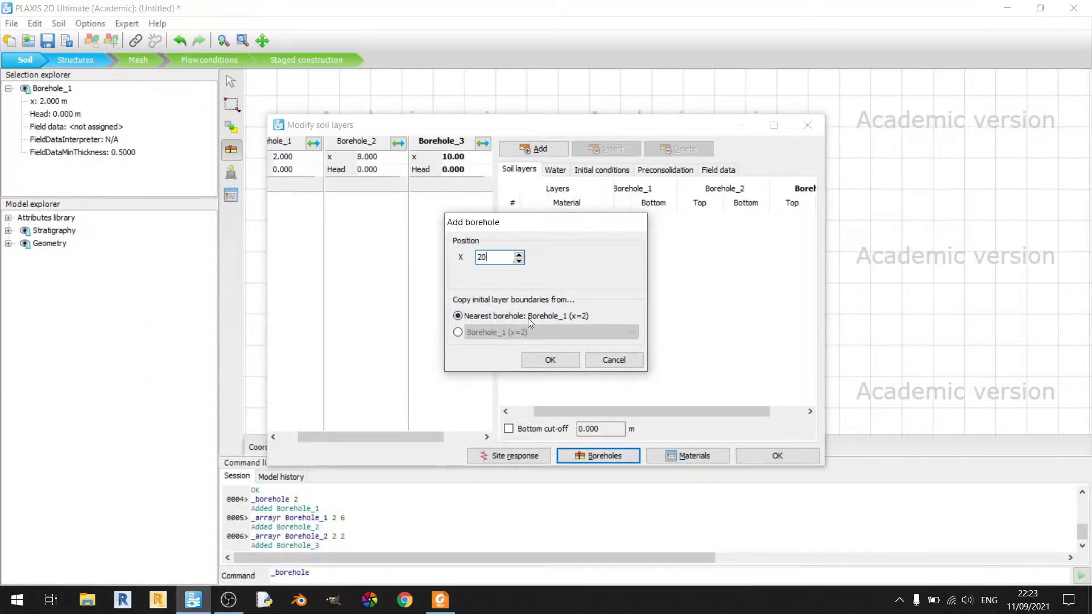
pyautogui.click(550, 360)
# Enlarge the soil layers window and widen its borehole pane to show all four borehole columns
pyautogui.moveTo(824, 264); pyautogui.dragTo(939, 260)
pyautogui.moveTo(496, 256); pyautogui.dragTo(575, 254)
pyautogui.moveTo(268, 265); pyautogui.dragTo(94, 268)
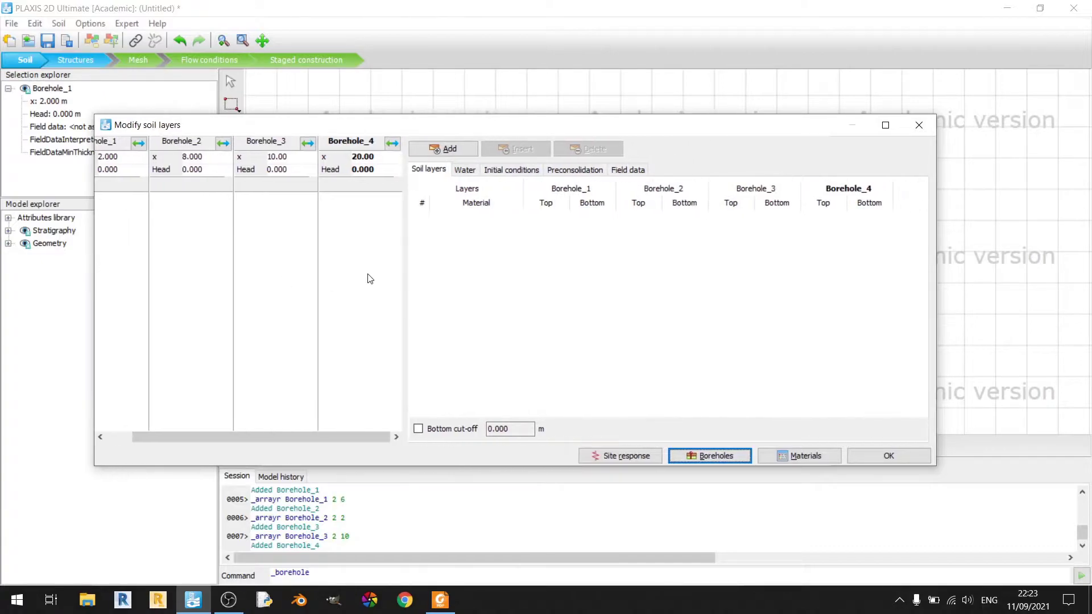
pyautogui.moveTo(407, 269); pyautogui.dragTo(435, 276)
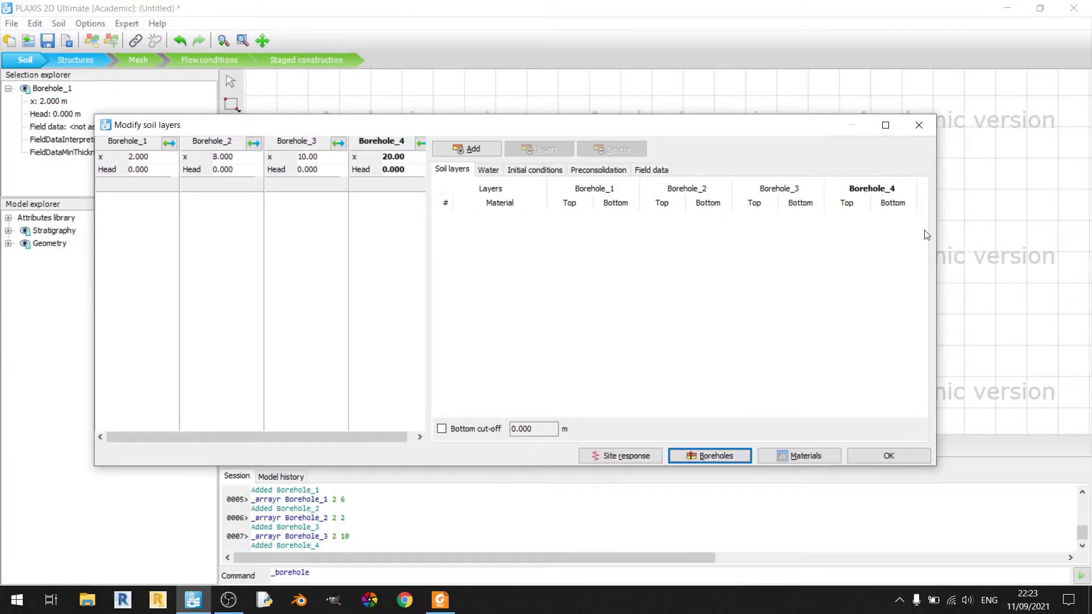
# Review the geometry figure and borehole table in the Foxit Reader manual, and add one soil layer to the boreholes in PLAXIS
pyautogui.click(440, 600)
pyautogui.scroll(10, 539, 403)
pyautogui.scroll(4, 540, 402)
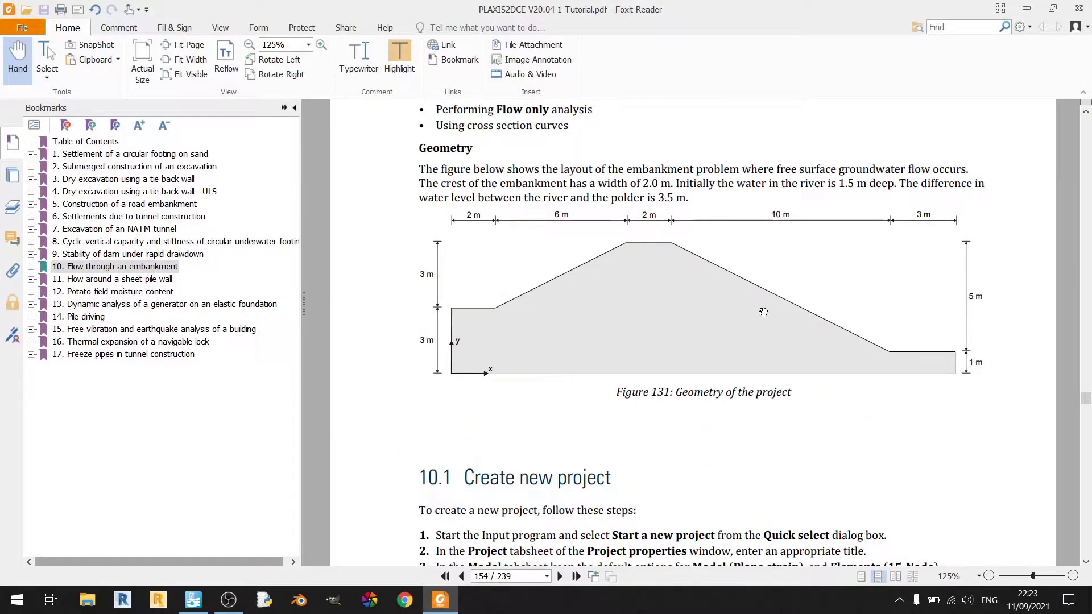
pyautogui.scroll(-10, 767, 407)
pyautogui.scroll(-5, 767, 407)
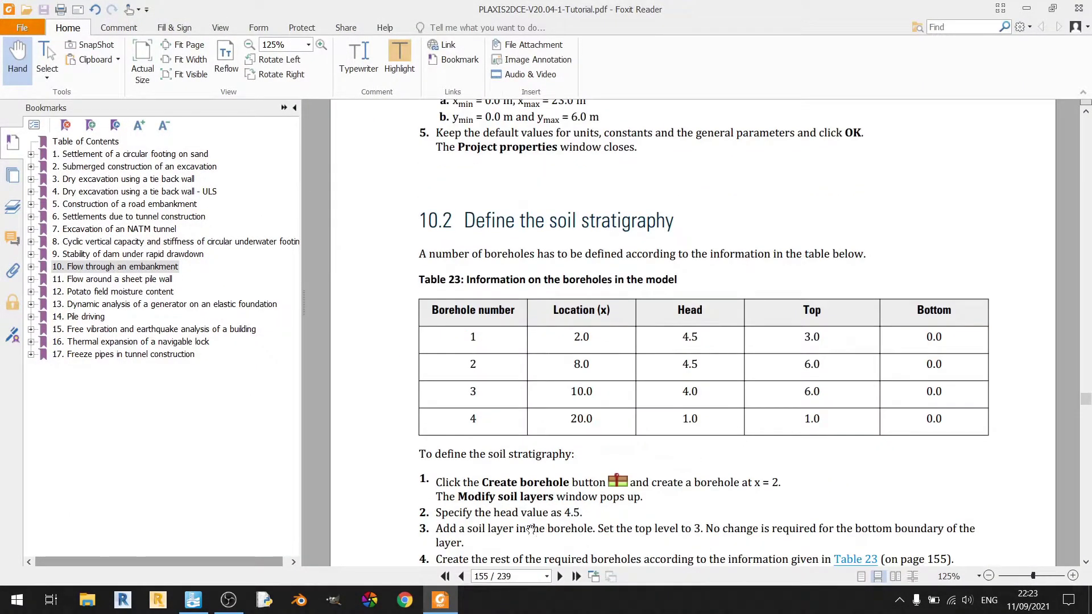
pyautogui.click(441, 600)
pyautogui.click(475, 150)
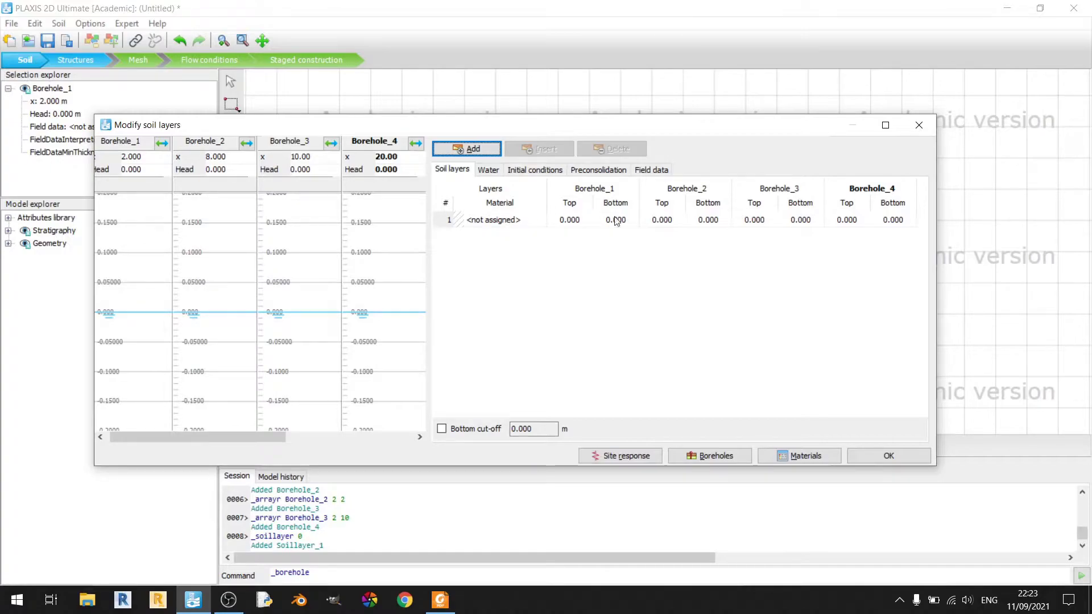
# Set the soil layer's top level to 3 m in Borehole_1, following the manual's borehole table
pyautogui.click(447, 606)
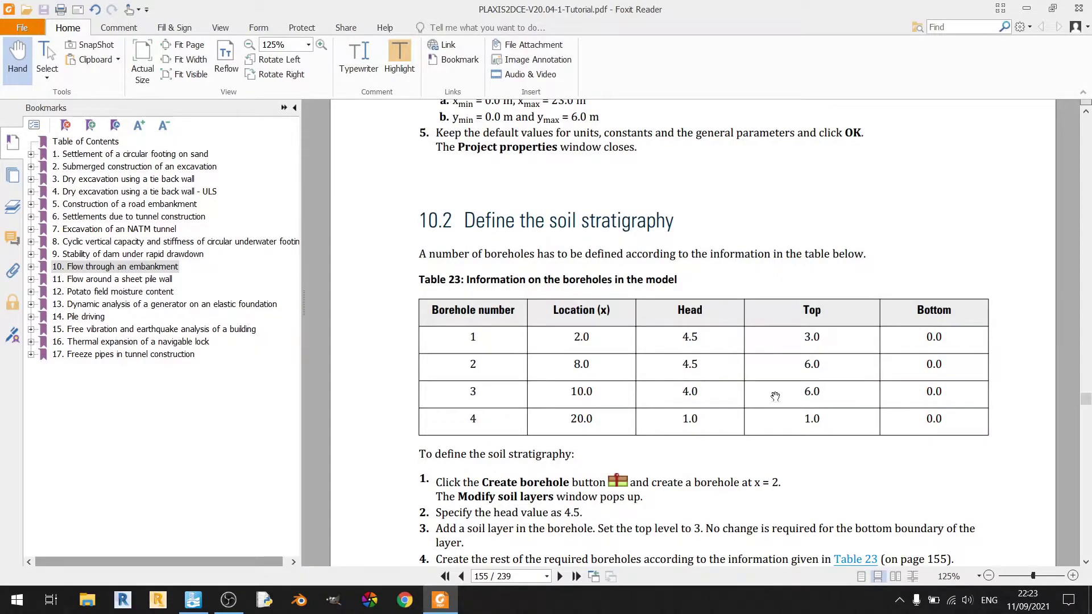
pyautogui.click(440, 600)
pyautogui.click(590, 219)
pyautogui.write('3')
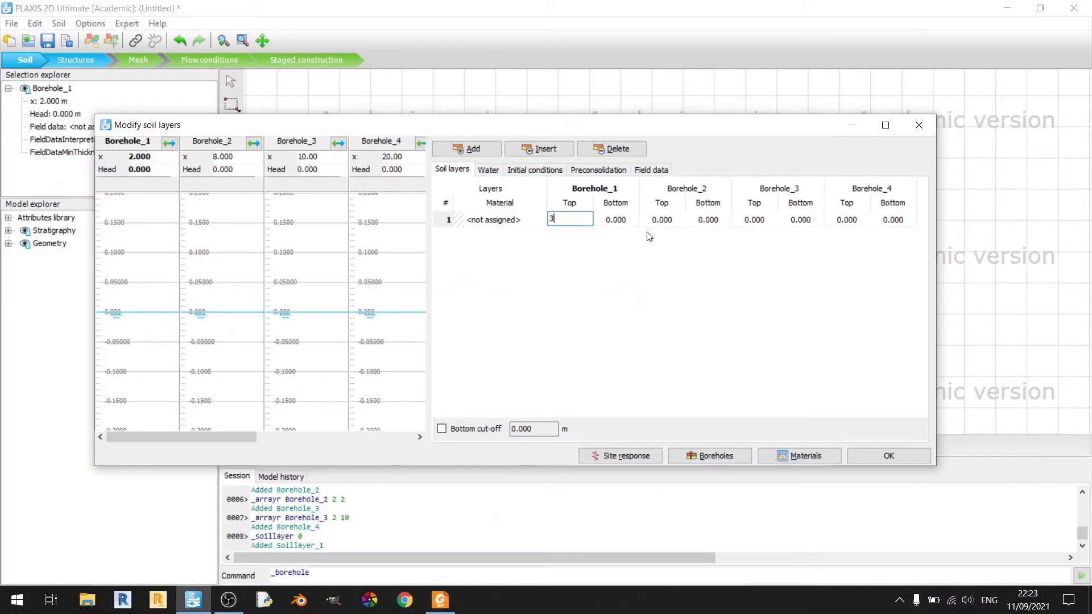
pyautogui.click(632, 219)
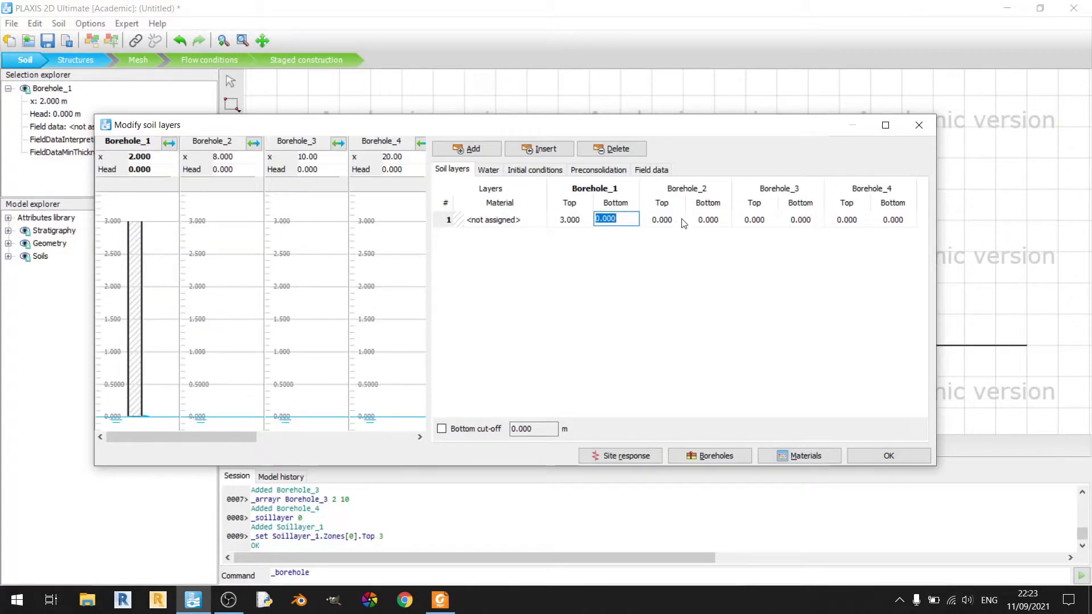
# Set the layer's top level to 6 m in Borehole_2 and Borehole_3, checking both values in the manual's table
pyautogui.click(440, 600)
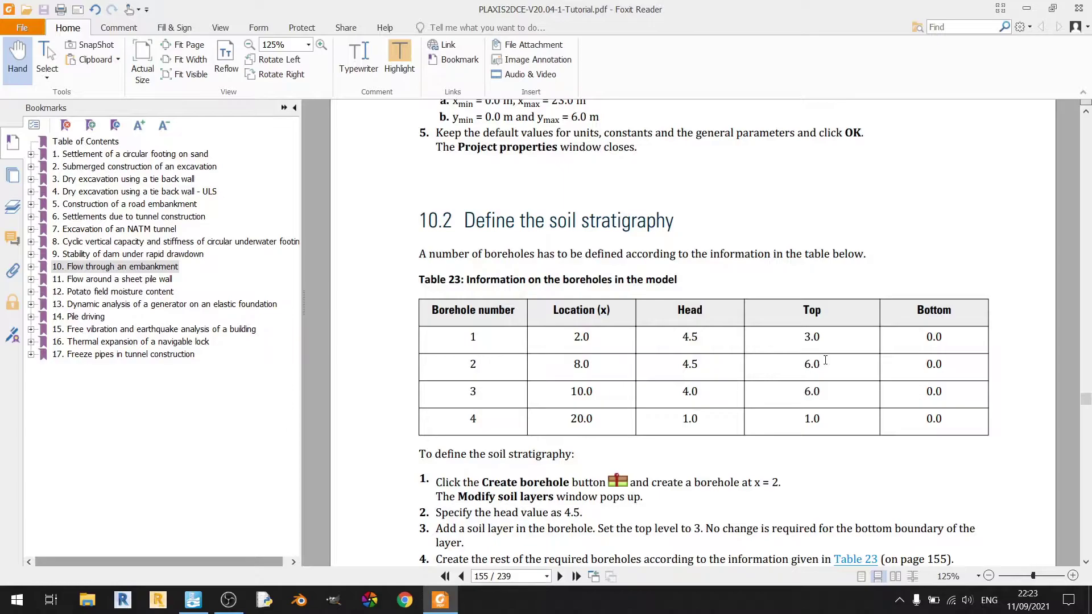
pyautogui.moveTo(829, 364); pyautogui.dragTo(802, 366)
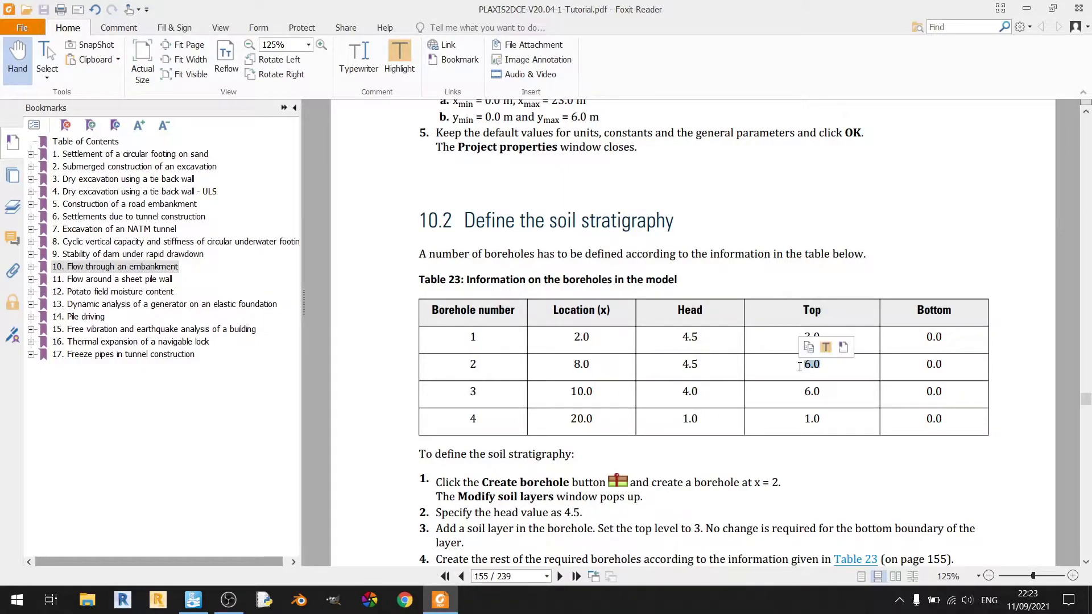
pyautogui.click(783, 371)
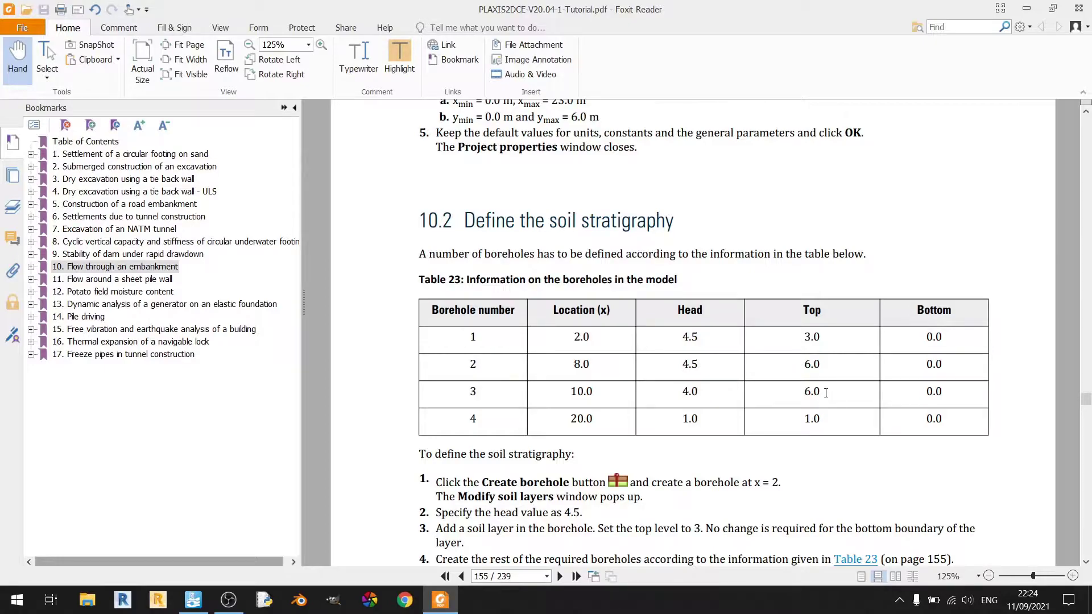
pyautogui.click(455, 603)
pyautogui.write('6')
pyautogui.click(763, 219)
pyautogui.write('6')
# Set the layer's top level to 1 m in Borehole_4, taking the value from the manual's borehole table
pyautogui.click(846, 219)
pyautogui.click(449, 602)
pyautogui.click(440, 600)
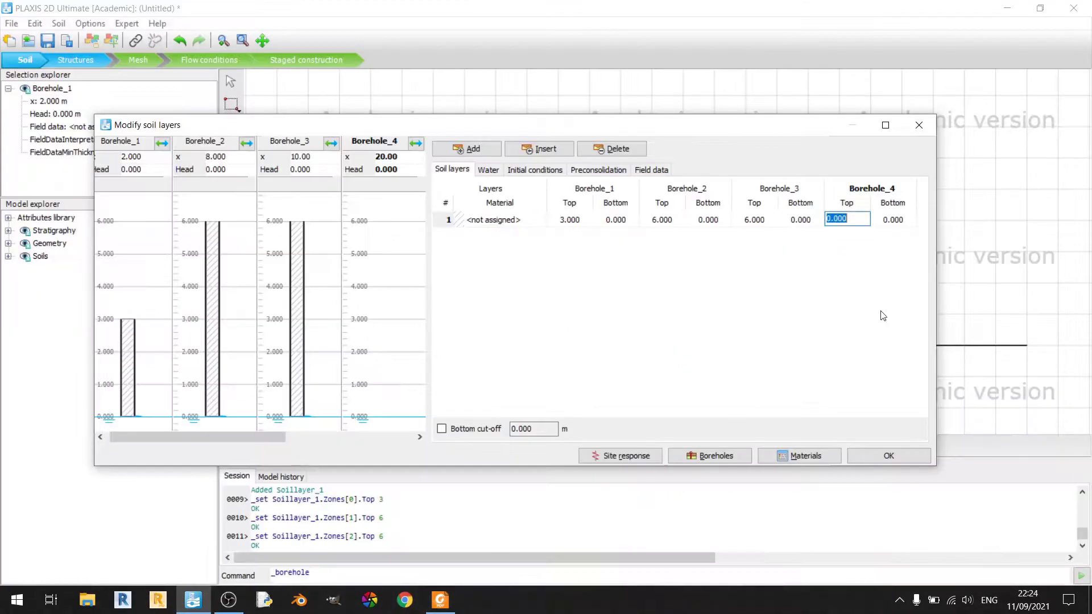
pyautogui.write('1')
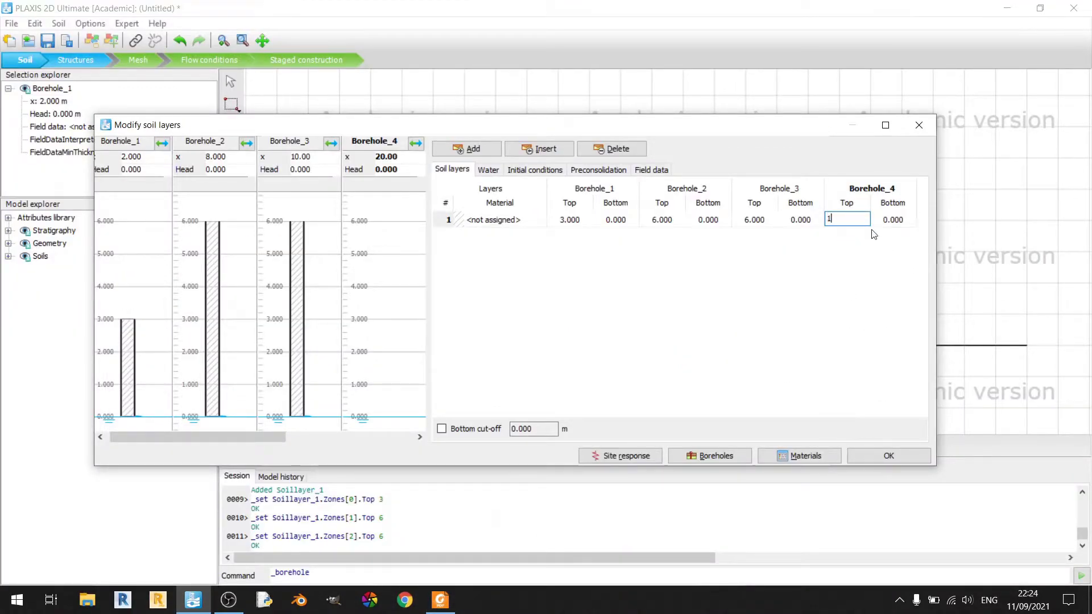
pyautogui.press('Return')
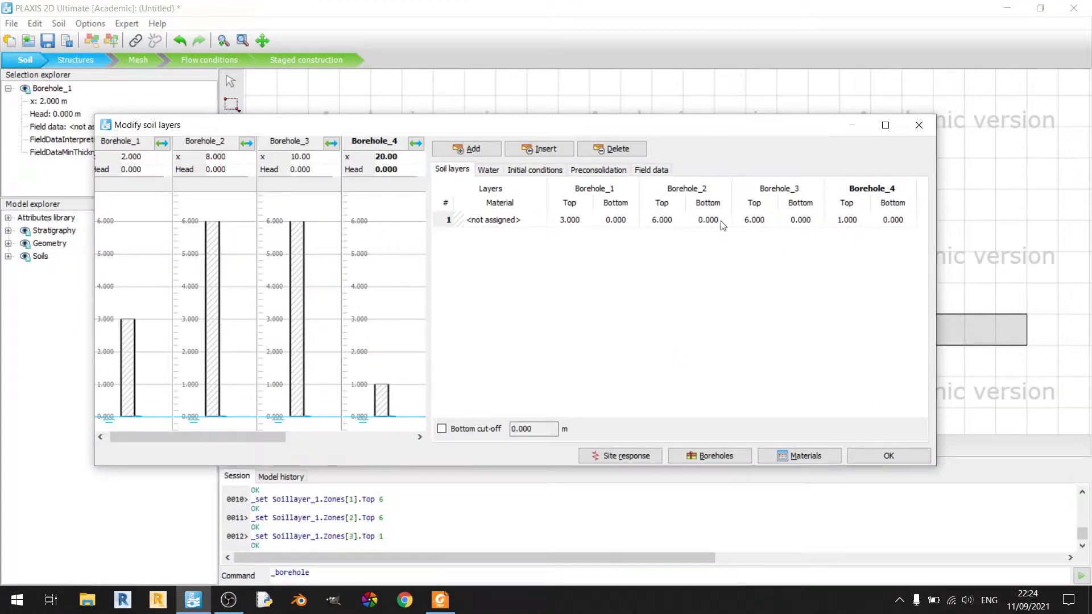
# Look up the borehole heads in the manual's table and set the head of Borehole_1 to 4.5 m
pyautogui.click(441, 601)
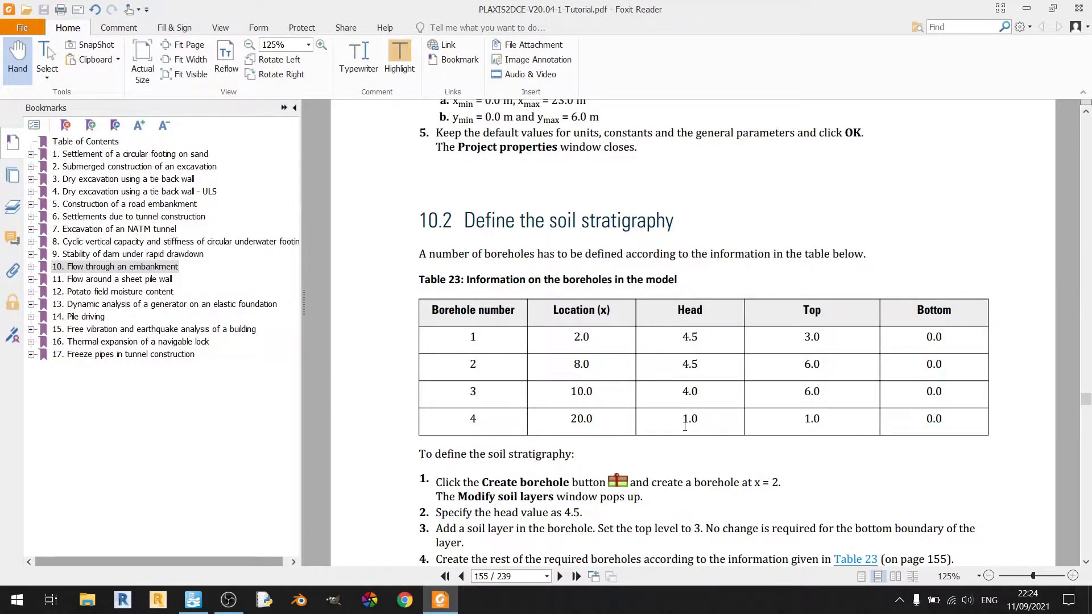
pyautogui.click(193, 600)
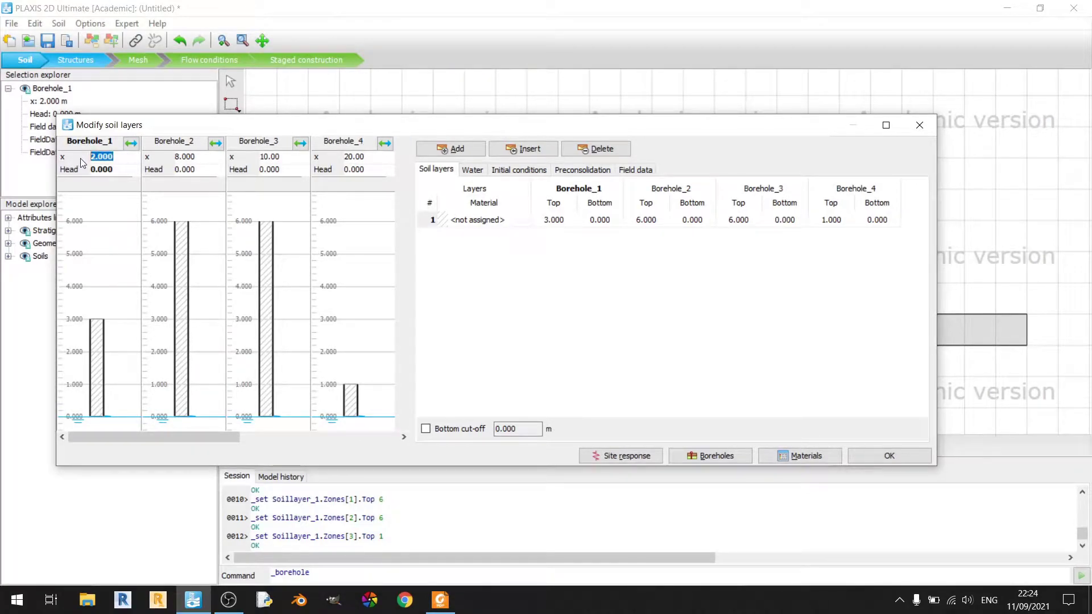
pyautogui.click(112, 158)
pyautogui.moveTo(112, 159); pyautogui.dragTo(91, 159)
pyautogui.click(441, 601)
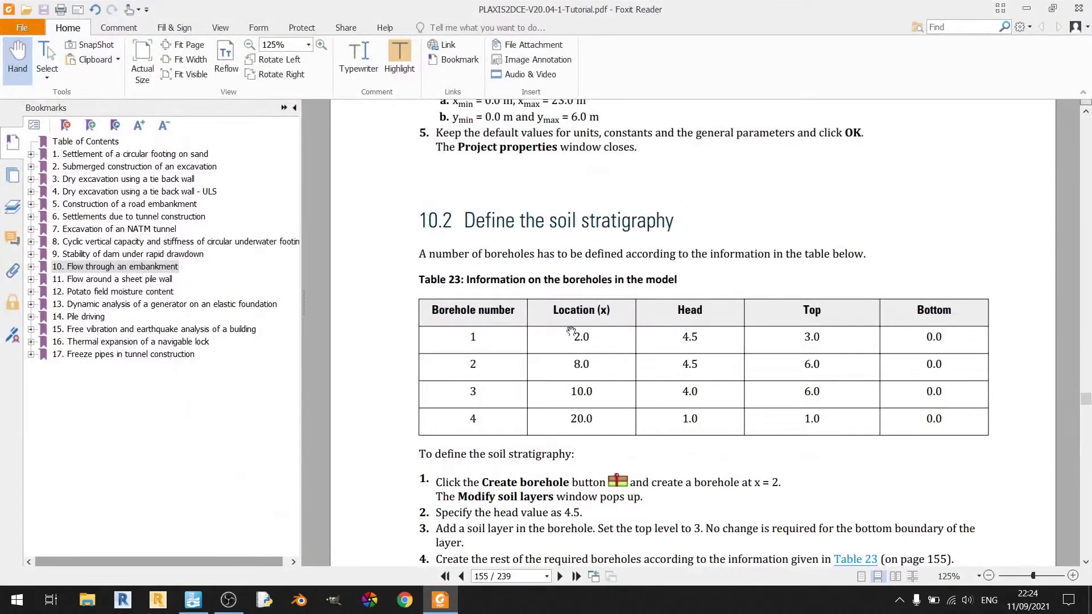
pyautogui.click(449, 603)
pyautogui.click(129, 166)
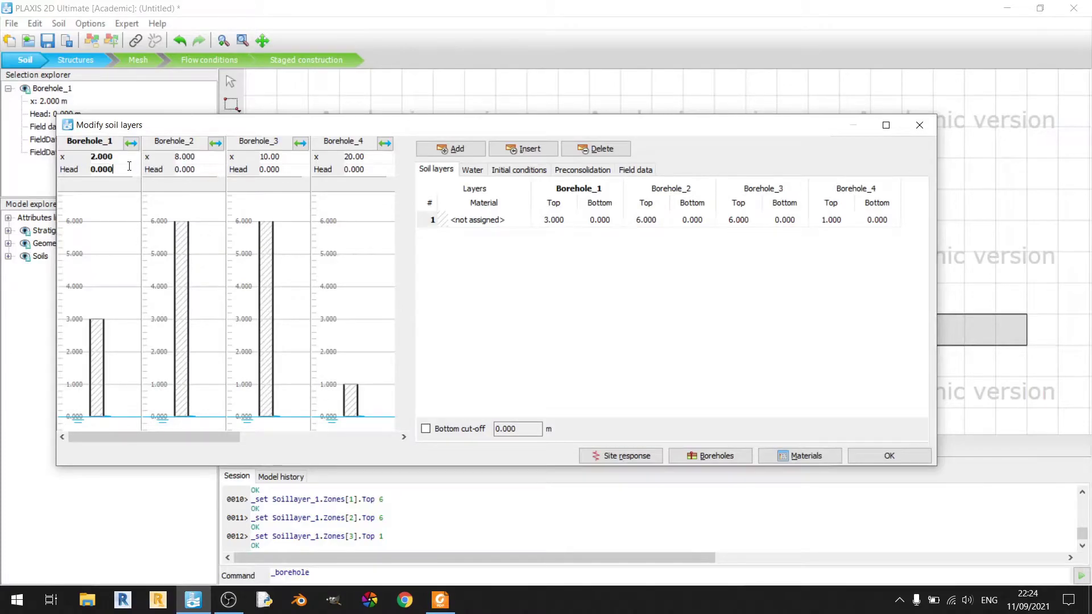
pyautogui.click(441, 602)
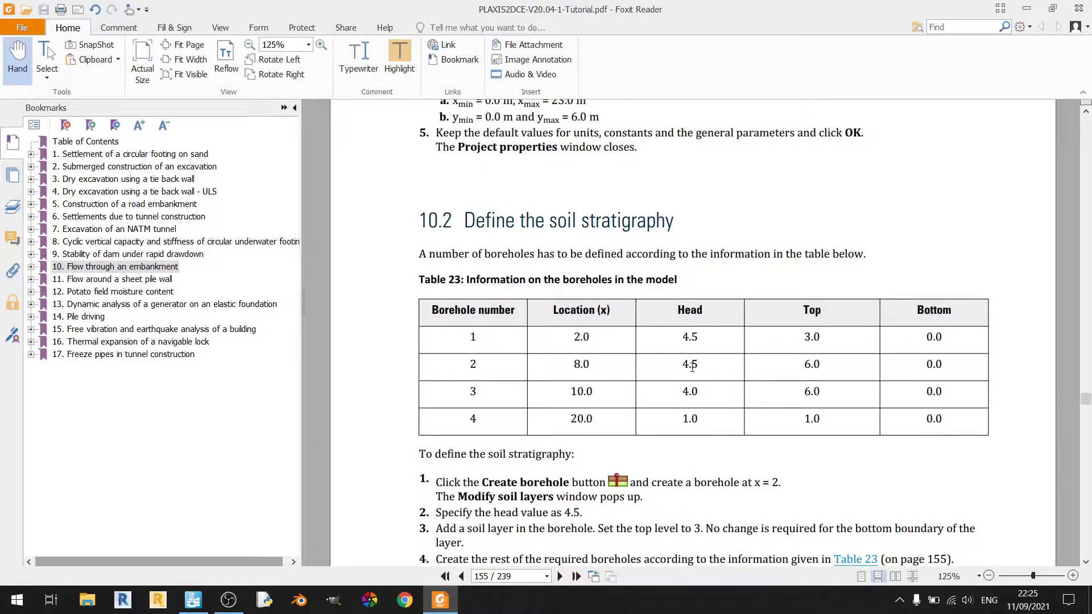
pyautogui.click(441, 600)
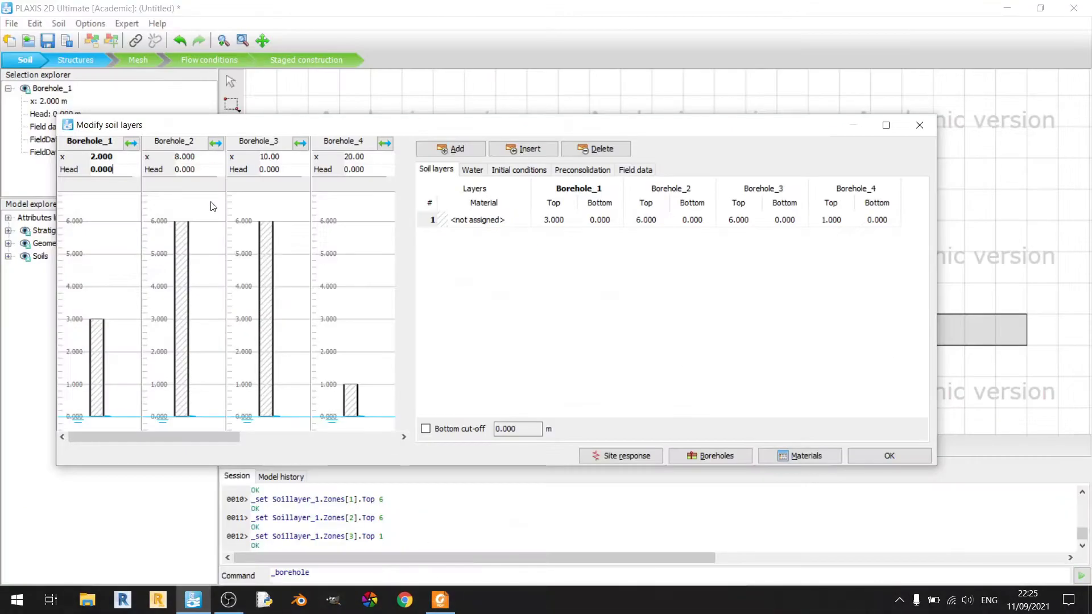
pyautogui.click(103, 169)
pyautogui.write('4.5')
# Set the head of Borehole_2 to 4.5 m and of Borehole_3 to 4 m, checking the manual's table
pyautogui.click(209, 168)
pyautogui.write('4')
pyautogui.click(314, 176)
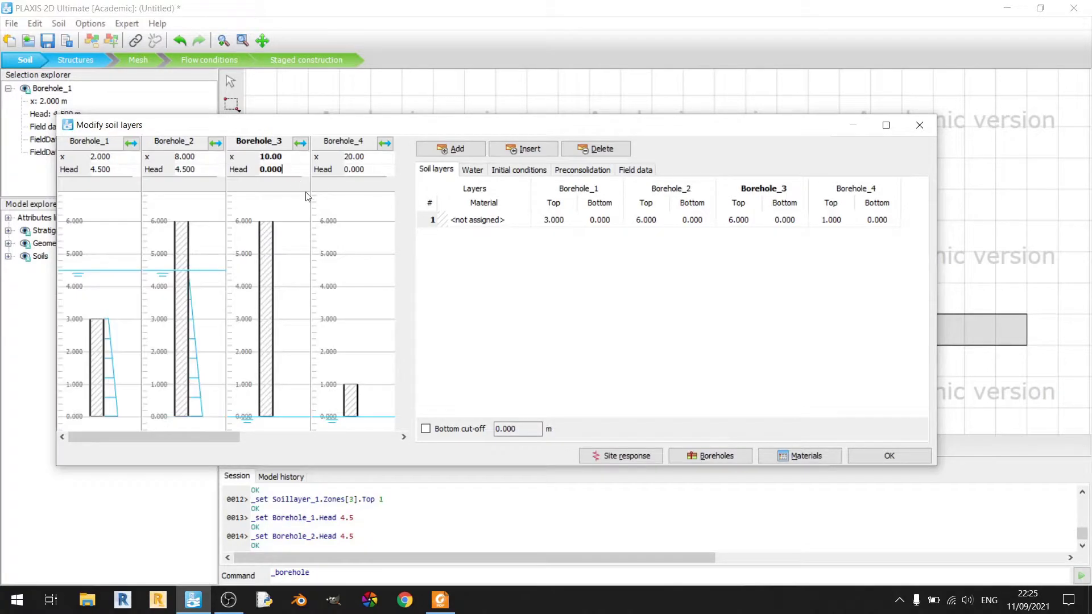
pyautogui.click(441, 600)
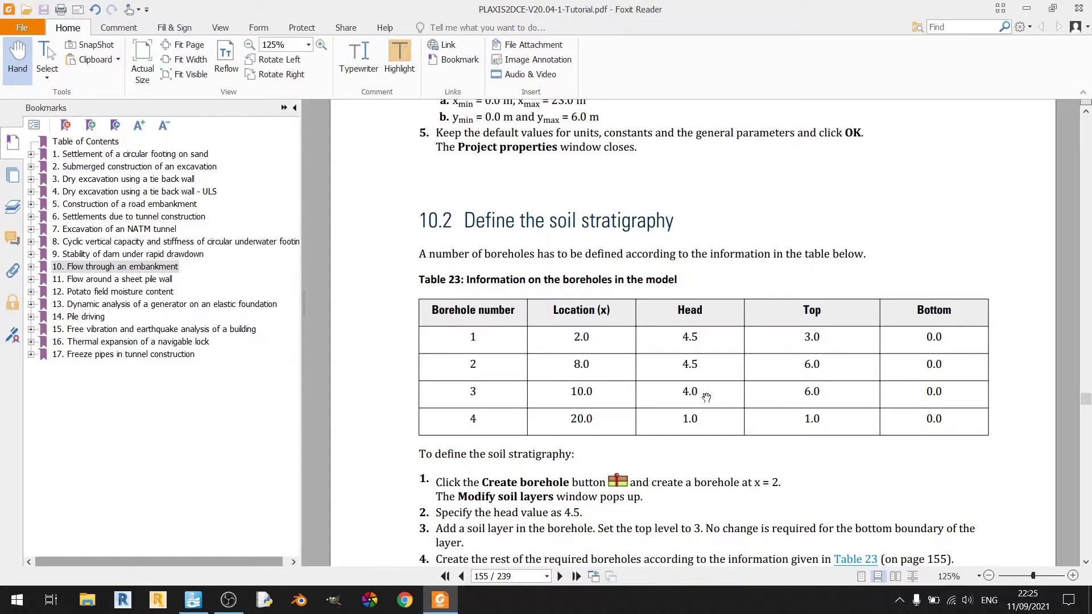
pyautogui.click(444, 607)
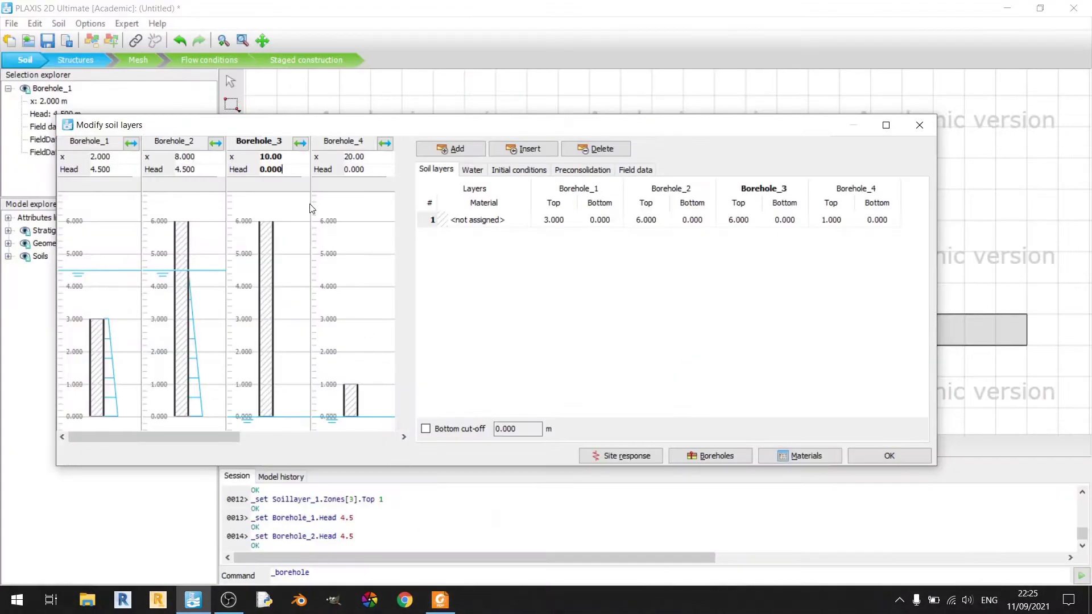
pyautogui.click(280, 169)
pyautogui.write('4')
# Set the head of Borehole_4 to 1 m, taking the value from the manual's borehole table
pyautogui.click(385, 171)
pyautogui.click(443, 606)
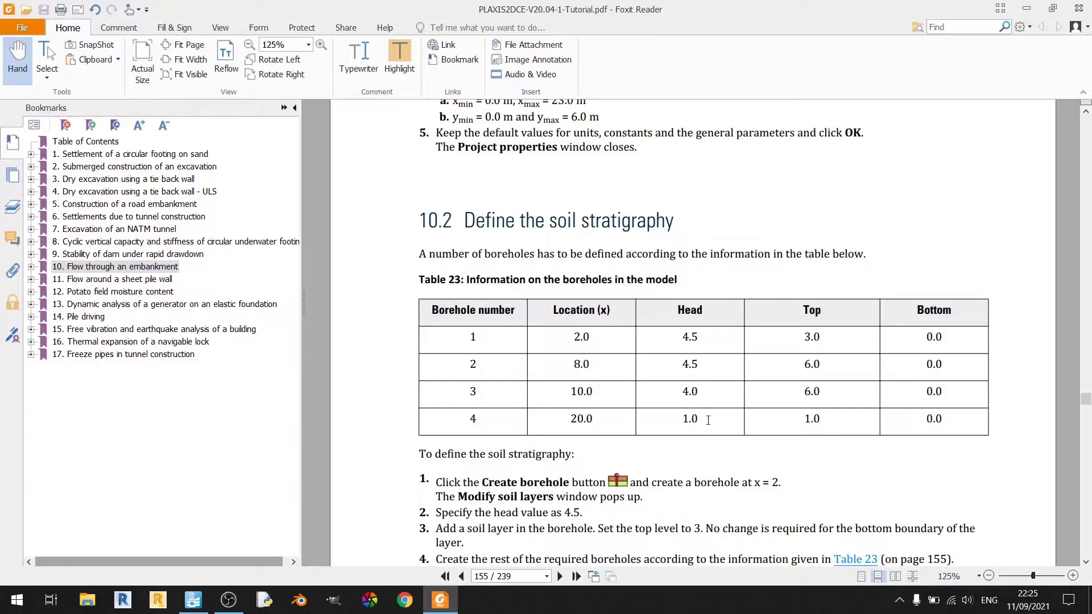
pyautogui.click(456, 597)
pyautogui.click(355, 169)
pyautogui.write('1')
pyautogui.press('Return')
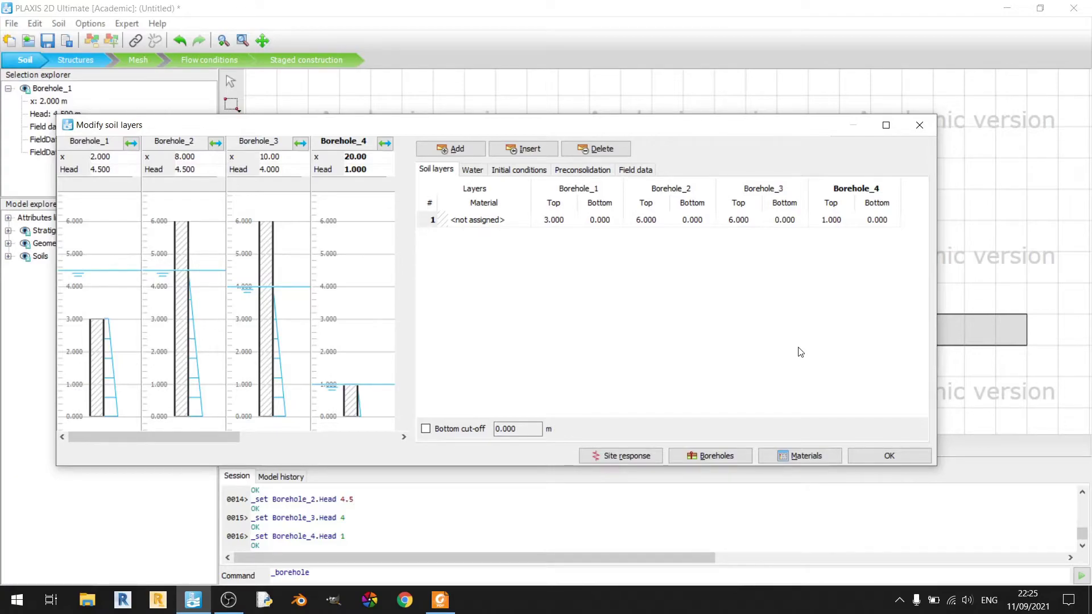
# Read the manual's sand material properties table in Foxit Reader and start a new soil material set in PLAXIS
pyautogui.click(441, 600)
pyautogui.scroll(10, 479, 285)
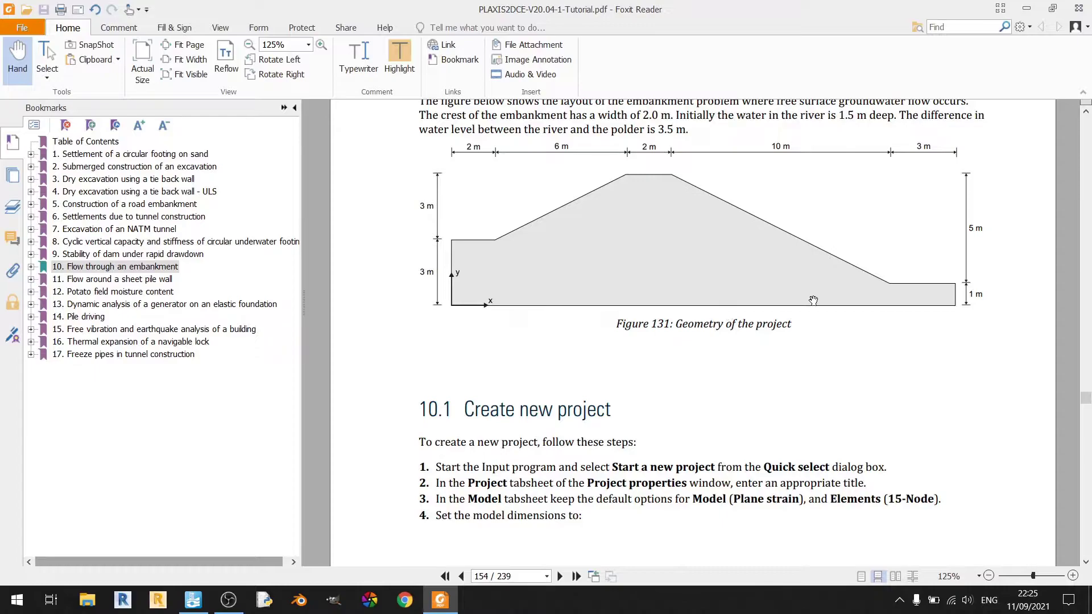
pyautogui.scroll(-15, 489, 486)
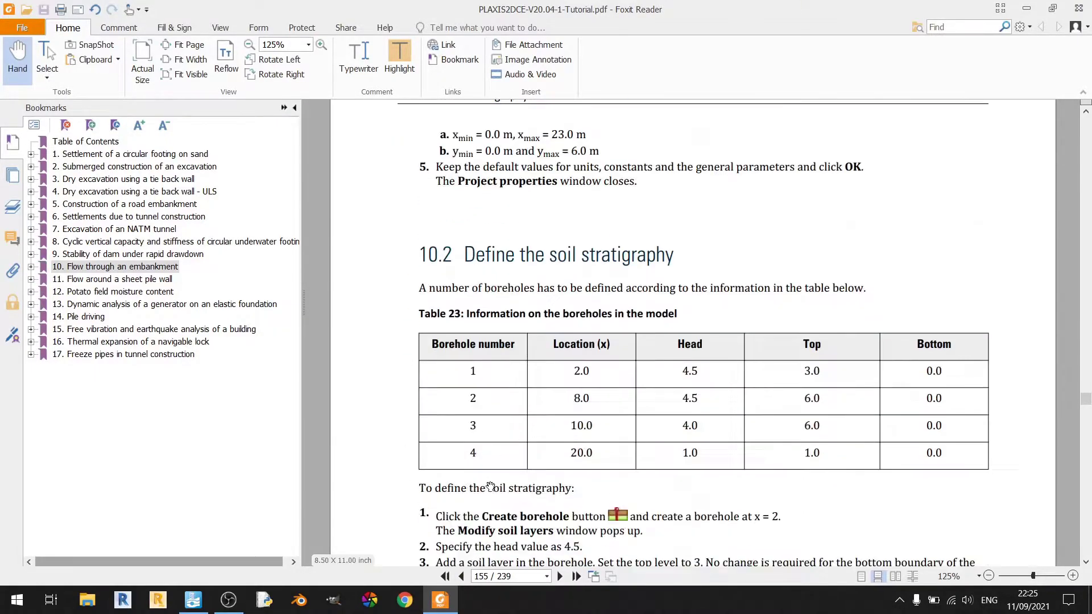
pyautogui.scroll(-3, 508, 484)
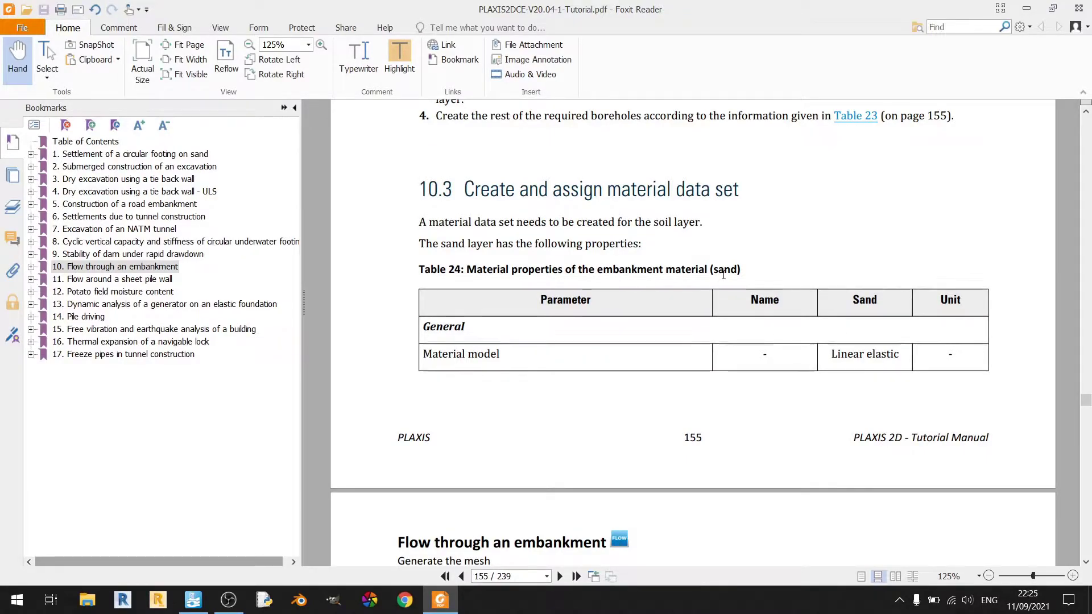
pyautogui.scroll(-2, 720, 281)
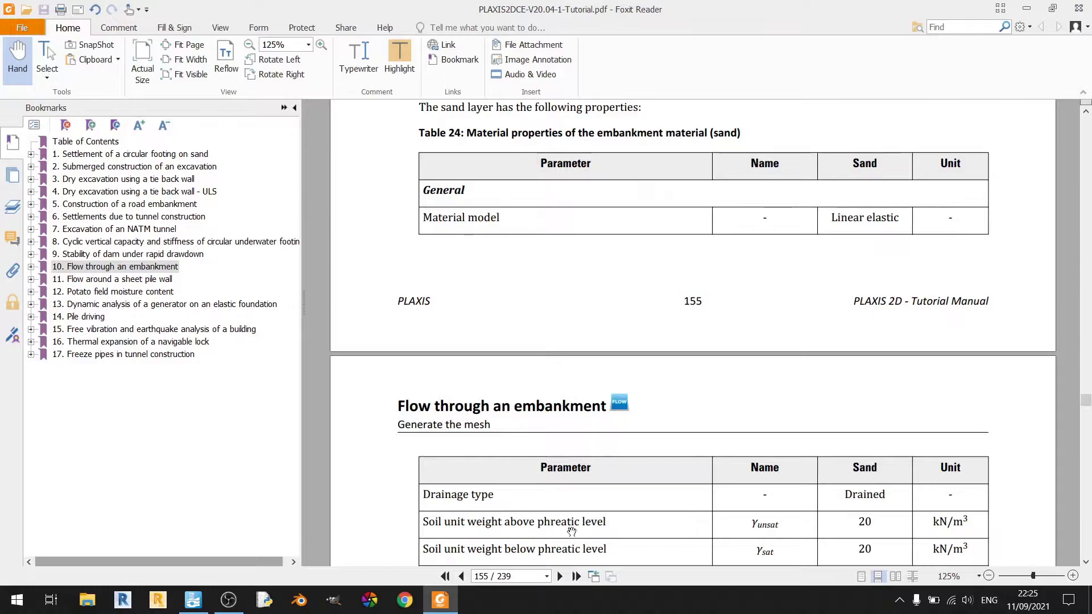
pyautogui.hotkey('alt', 'Tab')
pyautogui.click(795, 458)
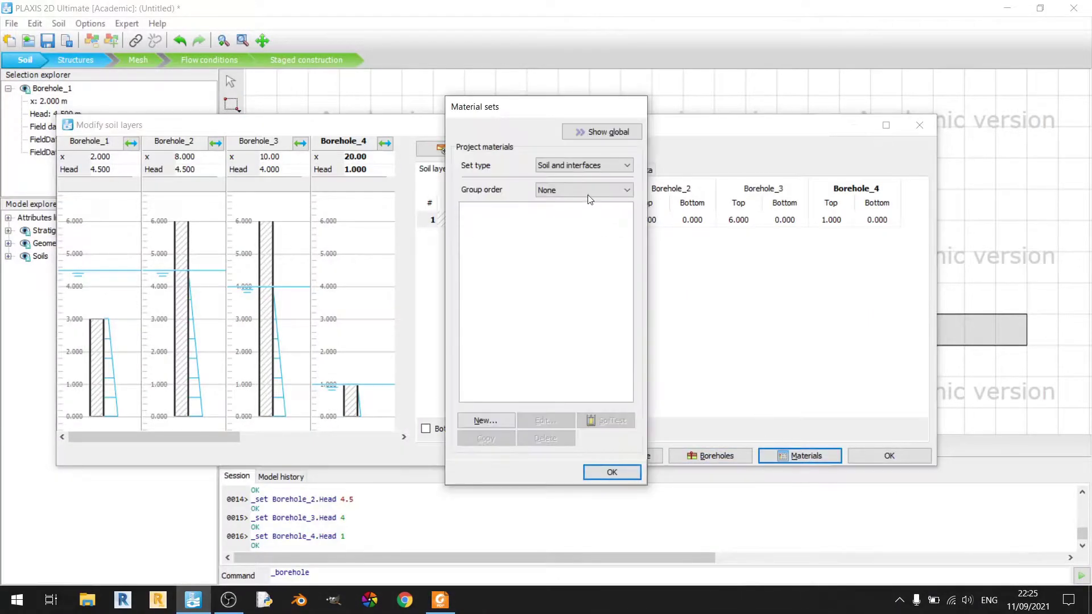
pyautogui.click(486, 419)
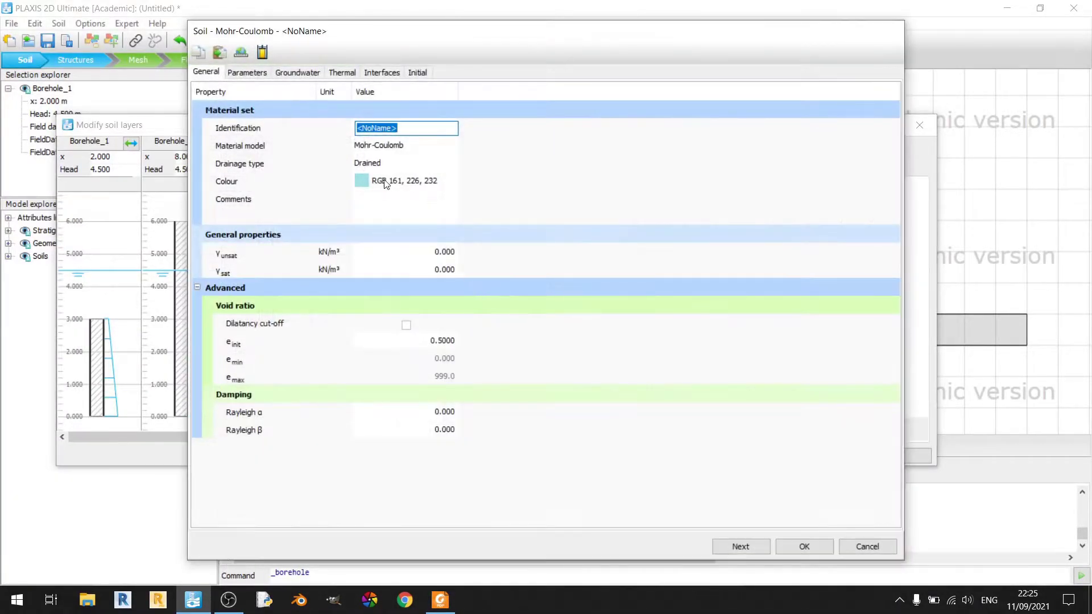
# Name the material set Sand (Flow Analysis), choose the Linear elastic material model, and keep the Drained drainage type
pyautogui.write('Sand (Flow Analysis')
pyautogui.click(381, 144)
pyautogui.click(384, 147)
pyautogui.scroll(1, 385, 147)
pyautogui.click(378, 155)
pyautogui.click(492, 171)
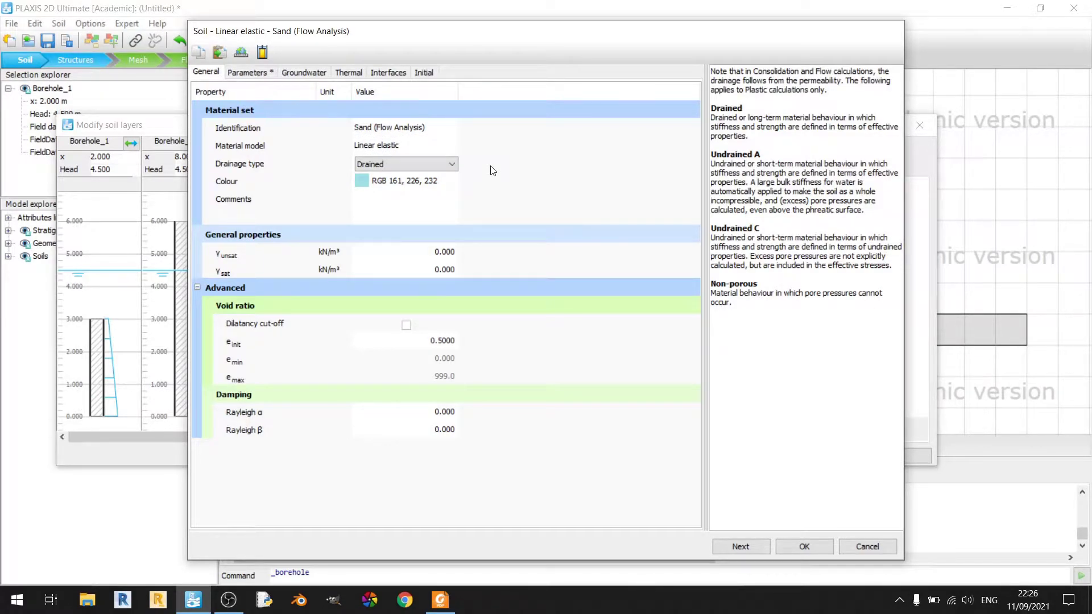
# Keep the drainage type Drained and set the unsaturated and saturated unit weights to 20 kN/m³, following the manual's sand table
pyautogui.click(429, 161)
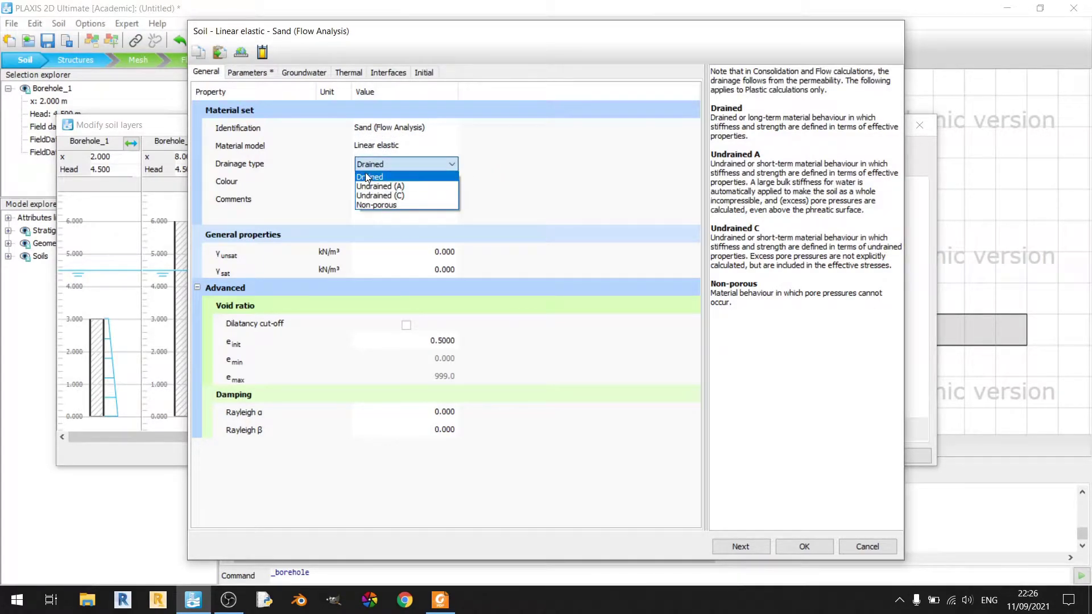
pyautogui.click(374, 176)
pyautogui.click(441, 600)
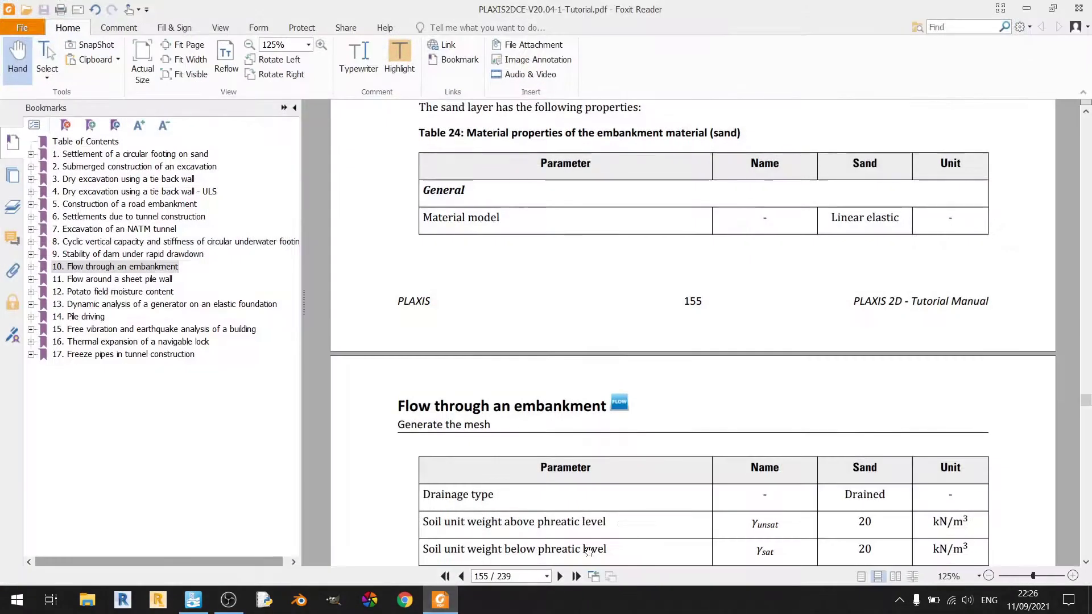
pyautogui.scroll(-2, 670, 473)
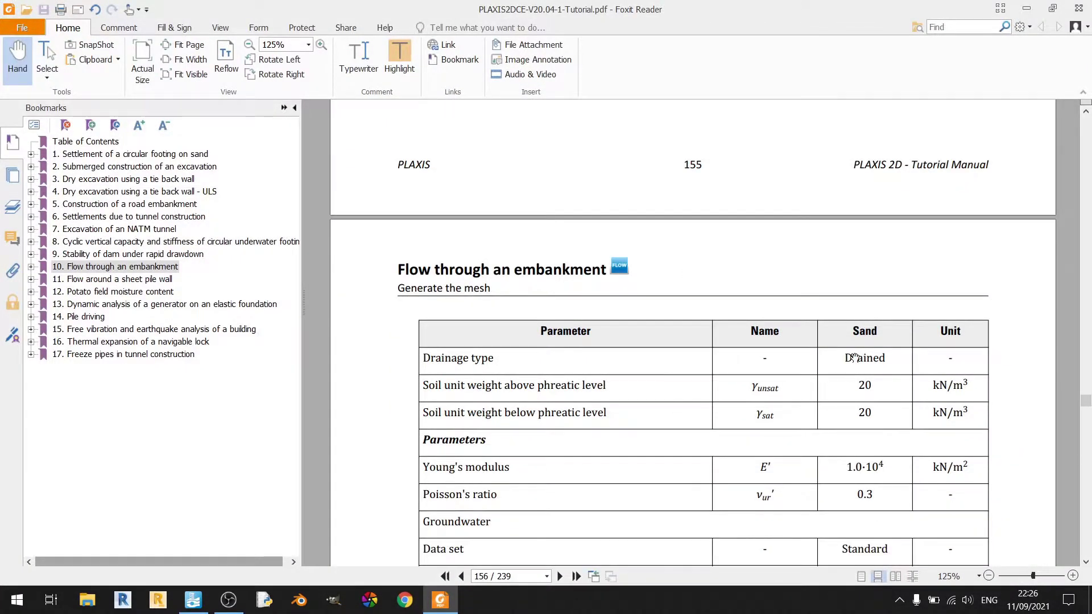
pyautogui.scroll(-3, 791, 428)
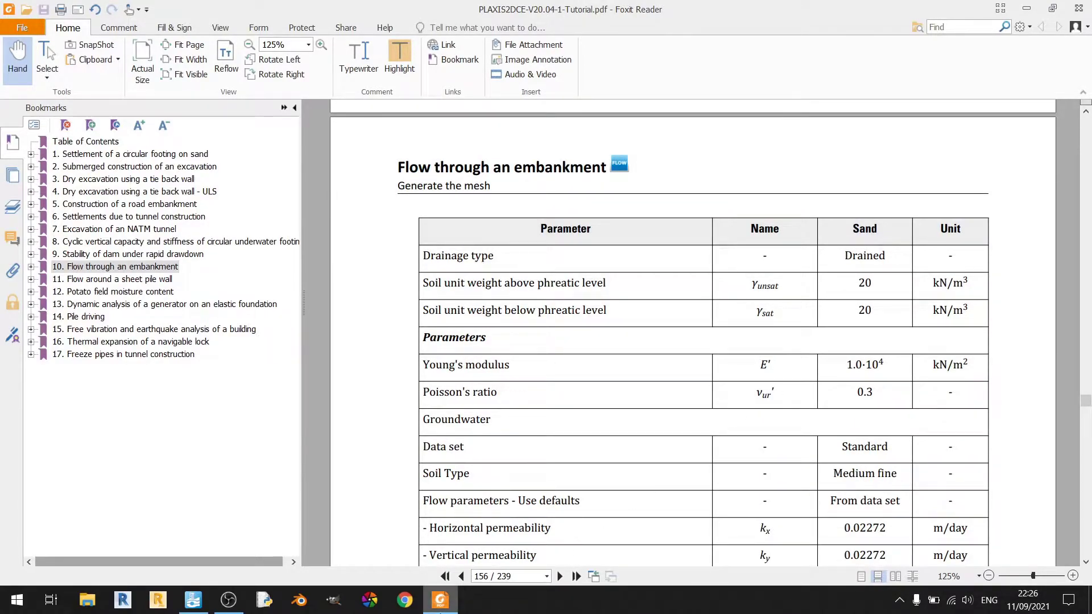
pyautogui.click(442, 602)
pyautogui.click(421, 252)
pyautogui.write('20')
pyautogui.click(422, 266)
pyautogui.write('2')
pyautogui.press('Return')
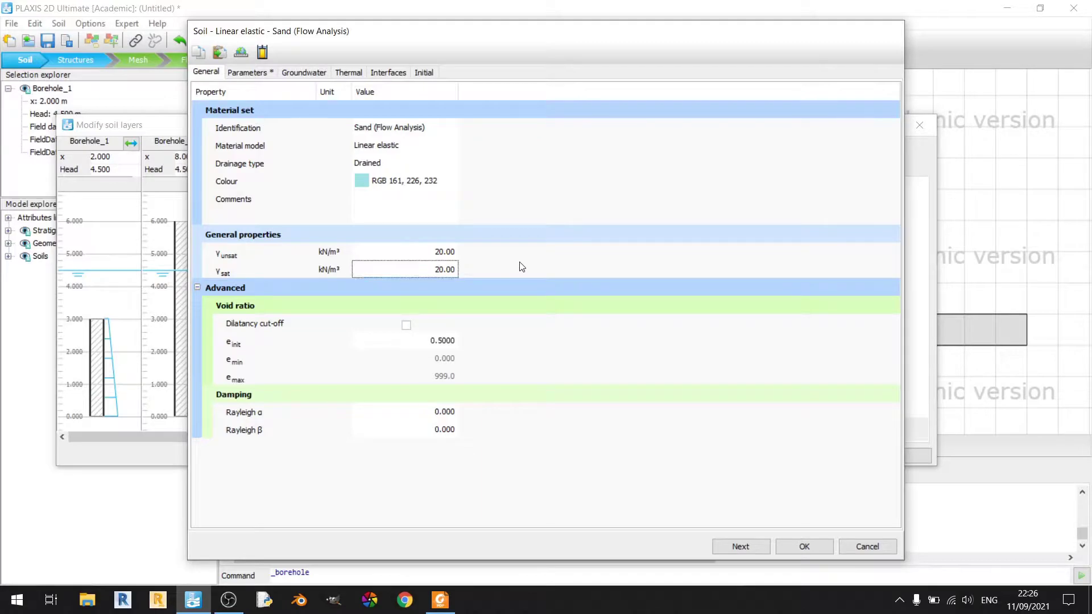
# Set the sand's Young's modulus E' to 10000 kN/m² and Poisson's ratio to 0.3, taking the values from the manual
pyautogui.click(444, 602)
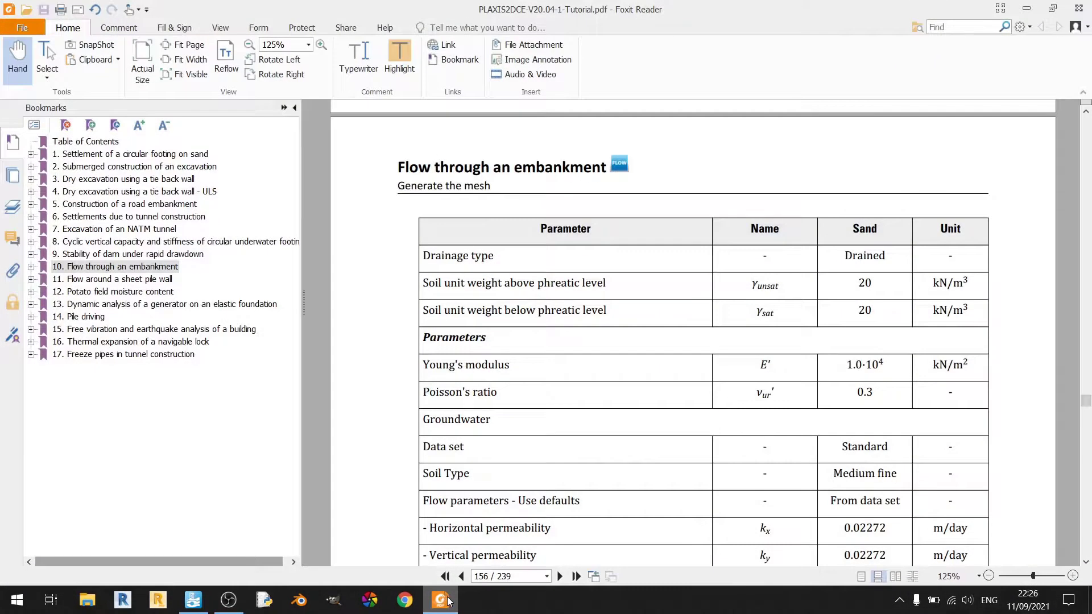
pyautogui.click(445, 601)
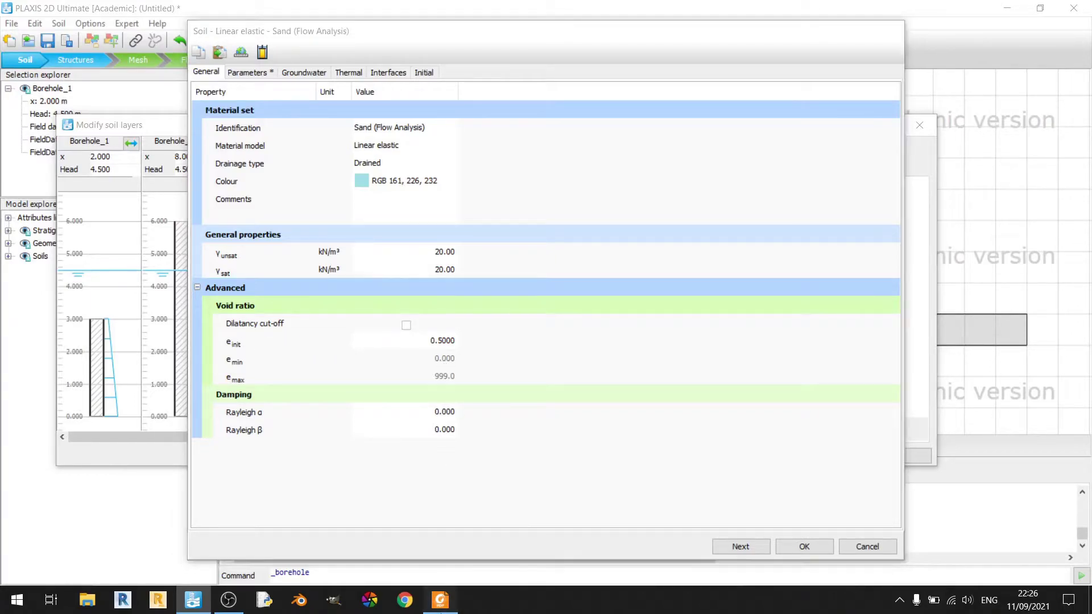
pyautogui.click(444, 602)
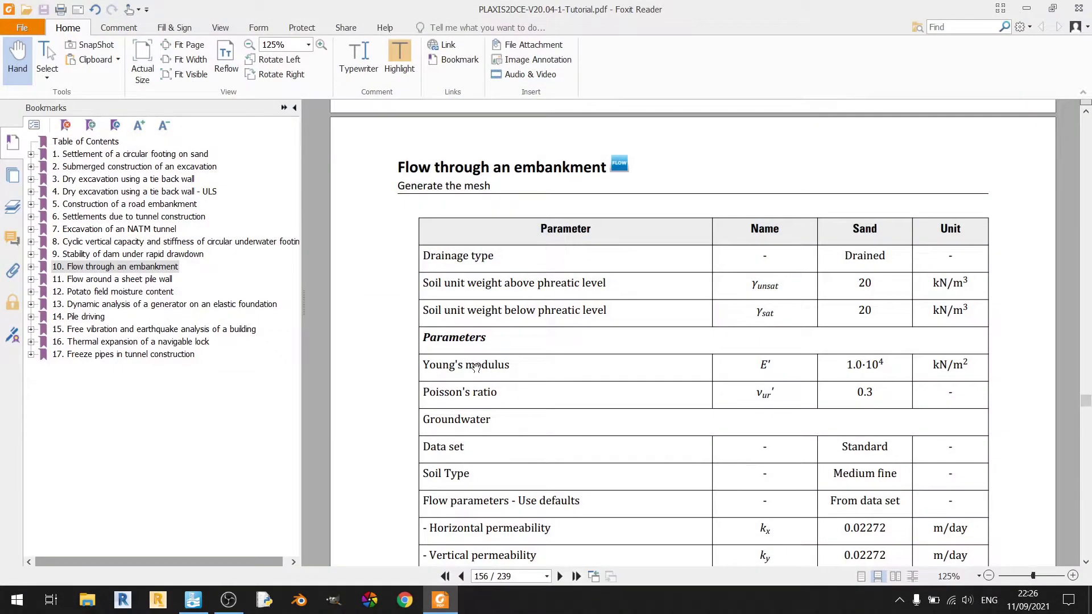
pyautogui.click(439, 602)
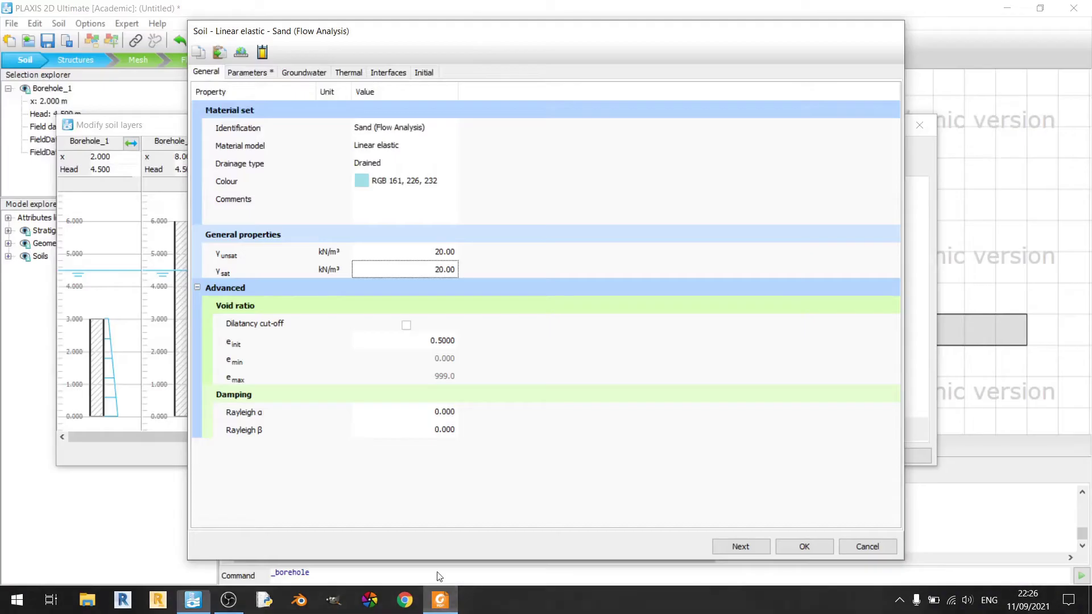
pyautogui.click(250, 77)
pyautogui.click(436, 602)
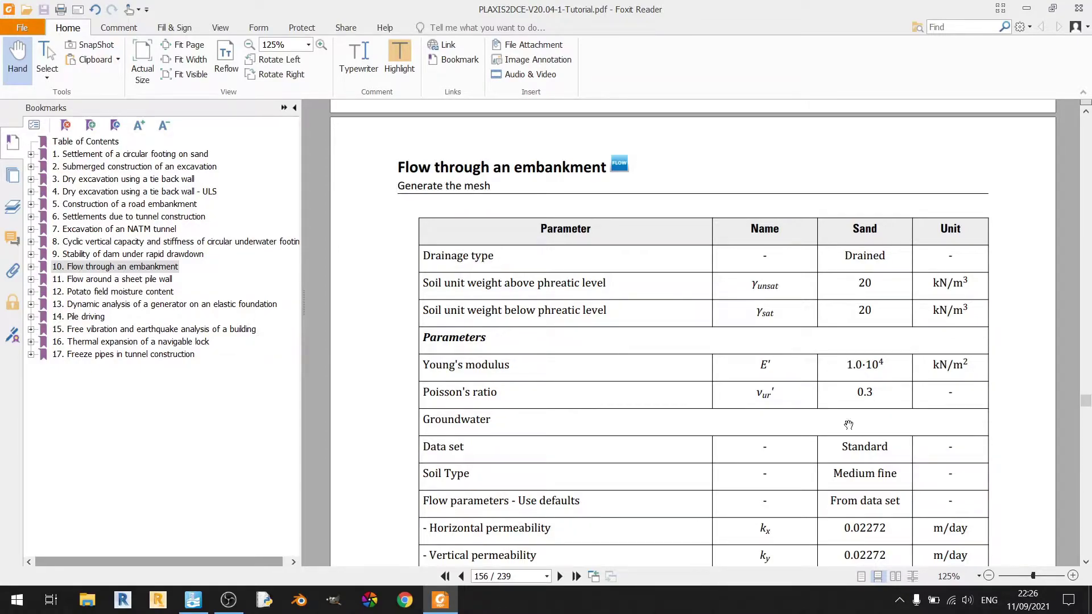
pyautogui.click(454, 602)
pyautogui.write('1000')
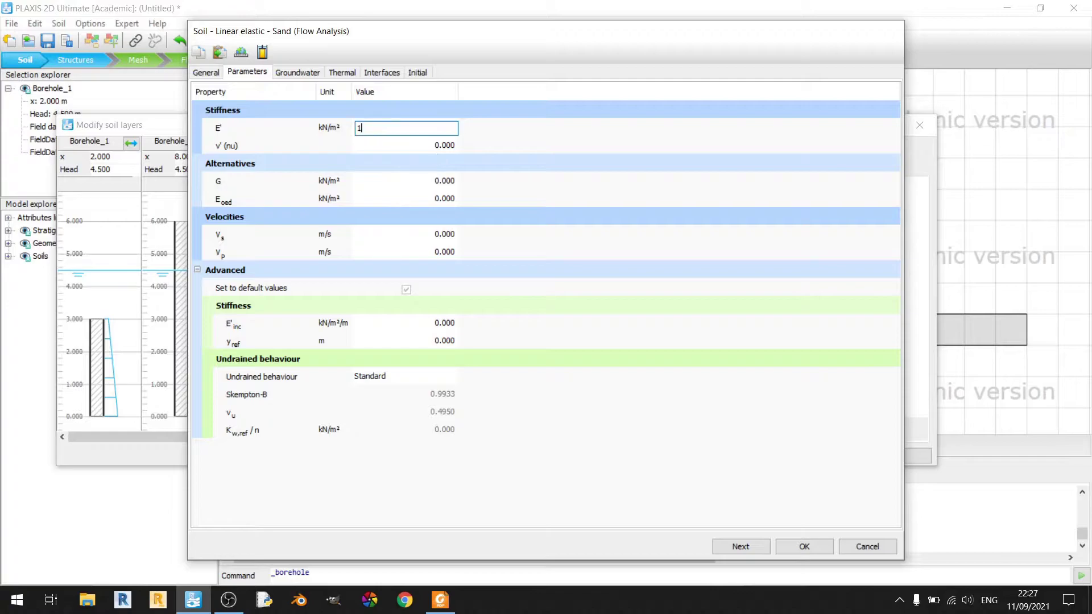
pyautogui.press('Tab')
pyautogui.write('0.3')
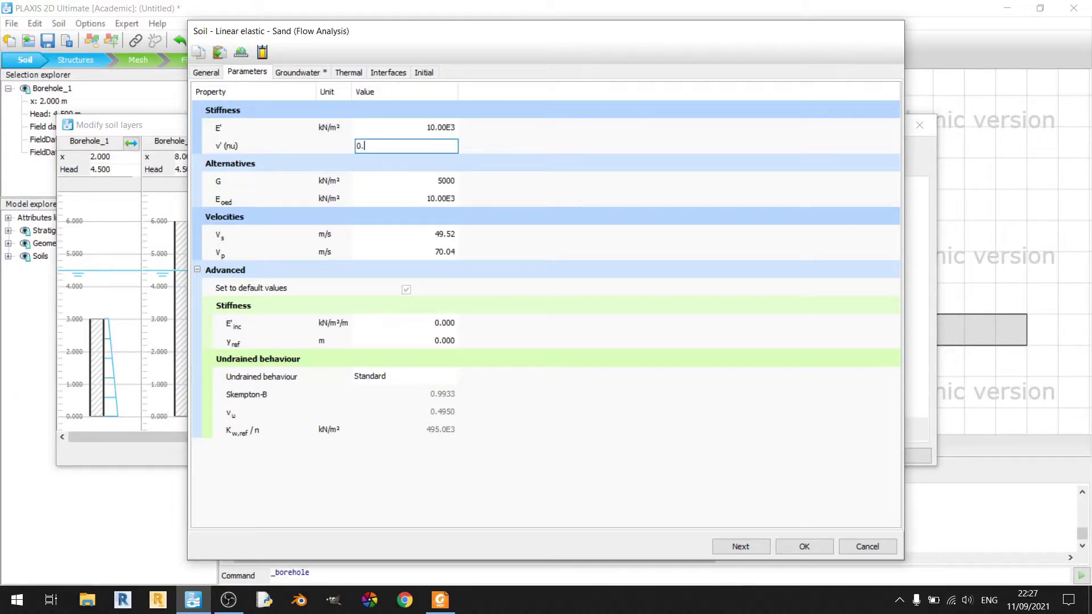
pyautogui.press('Tab')
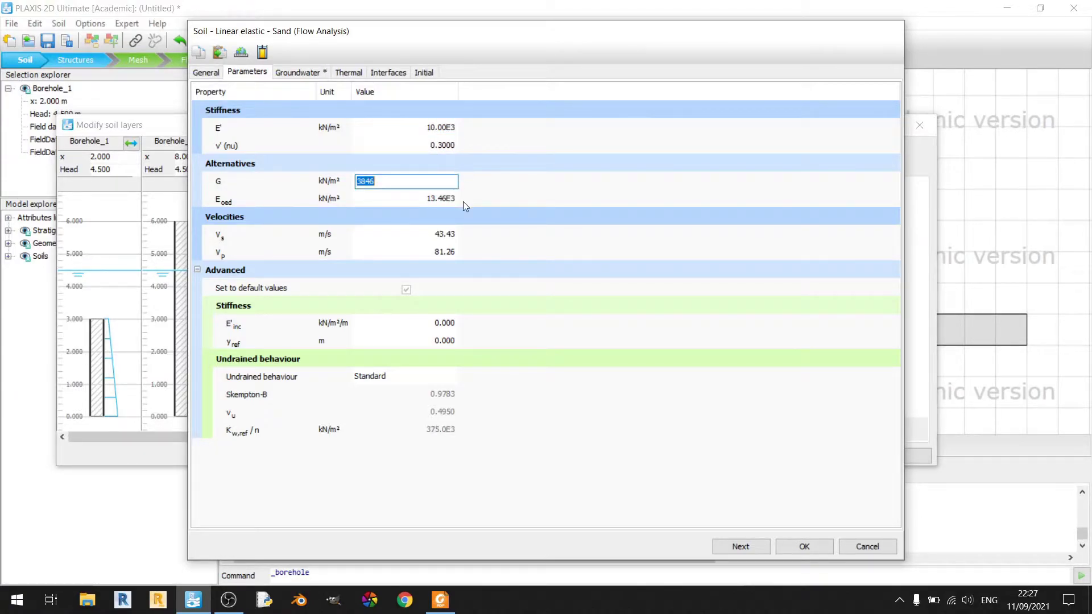
# Look up the manual's groundwater parameters in Foxit Reader and keep the sand's groundwater data set as Standard in PLAXIS
pyautogui.click(310, 74)
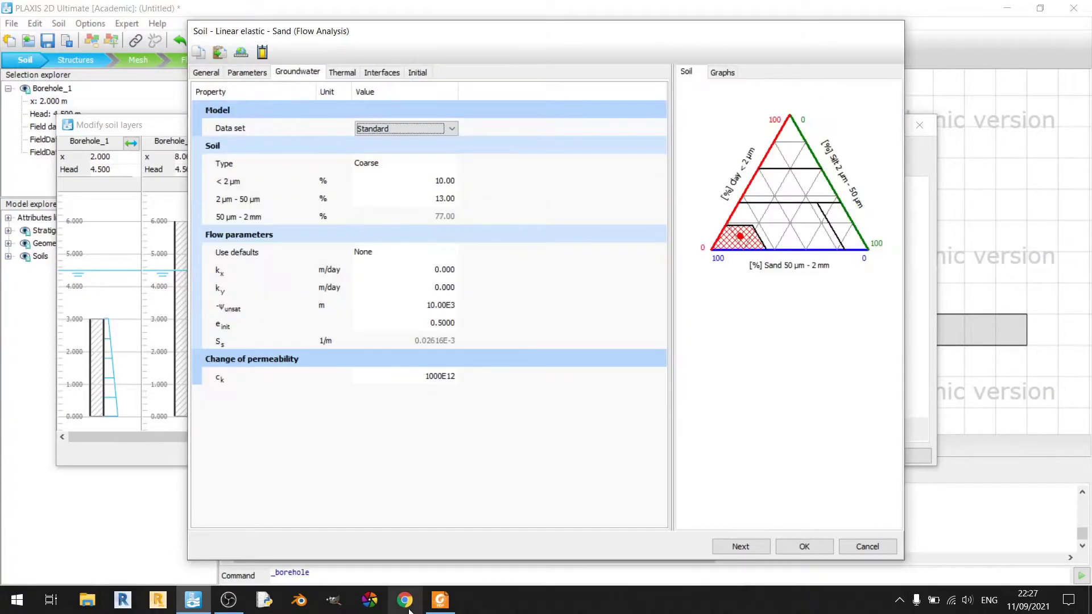
pyautogui.click(441, 601)
pyautogui.scroll(-3, 797, 344)
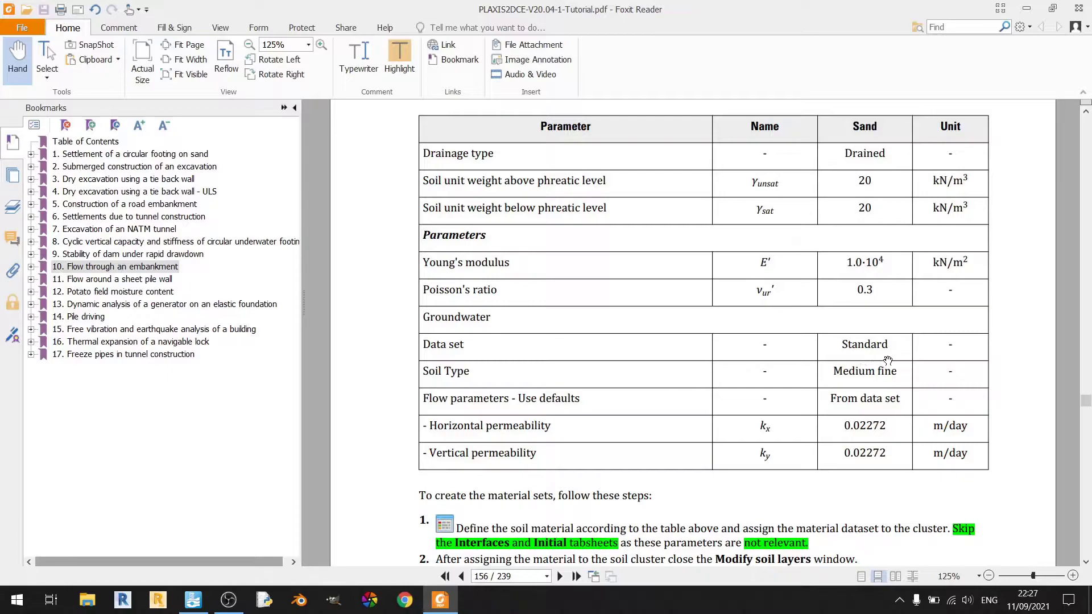
pyautogui.click(441, 600)
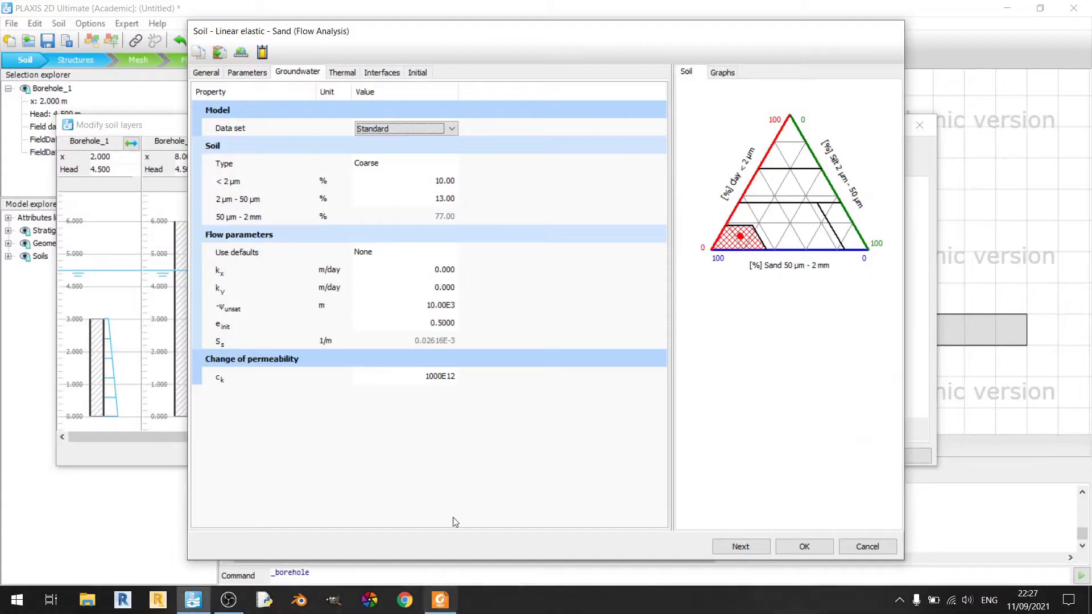
pyautogui.click(428, 130)
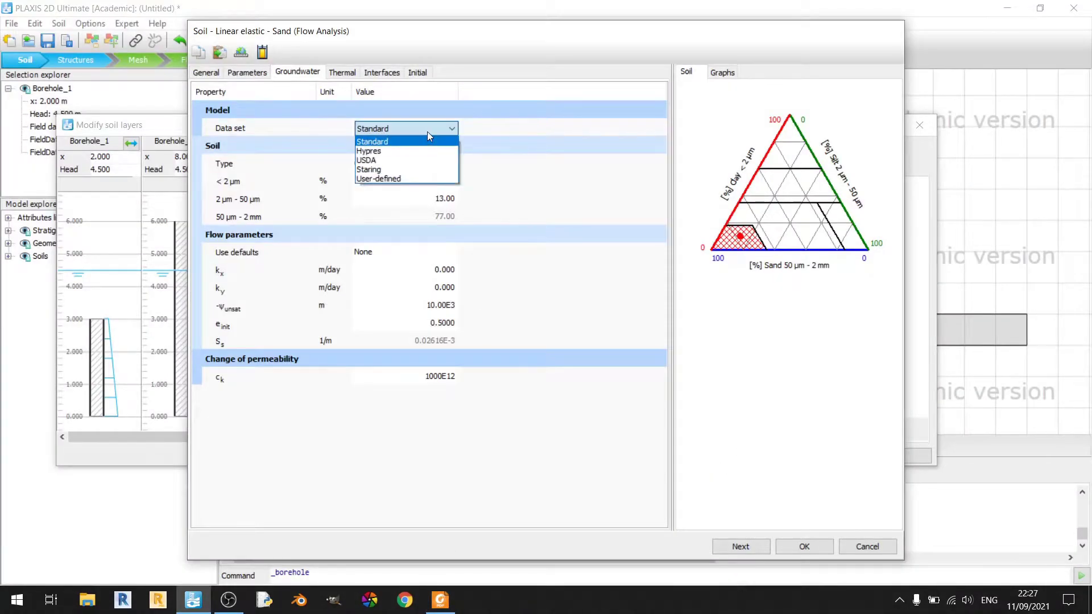
pyautogui.click(381, 145)
# Set the sand's groundwater soil type to Medium fine, as given in the manual's table
pyautogui.click(449, 606)
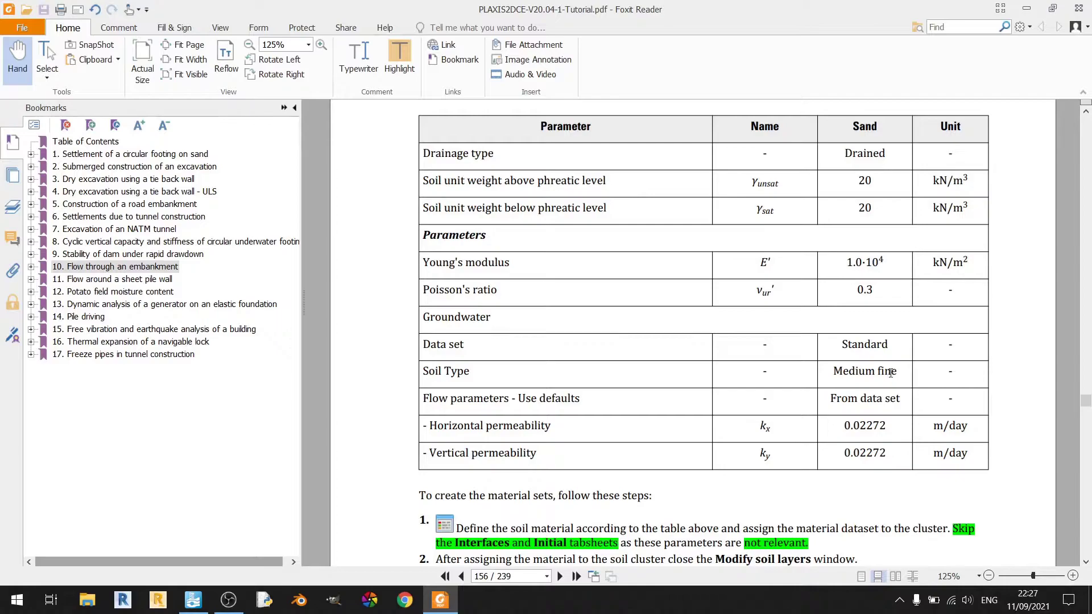
pyautogui.click(192, 600)
pyautogui.click(391, 164)
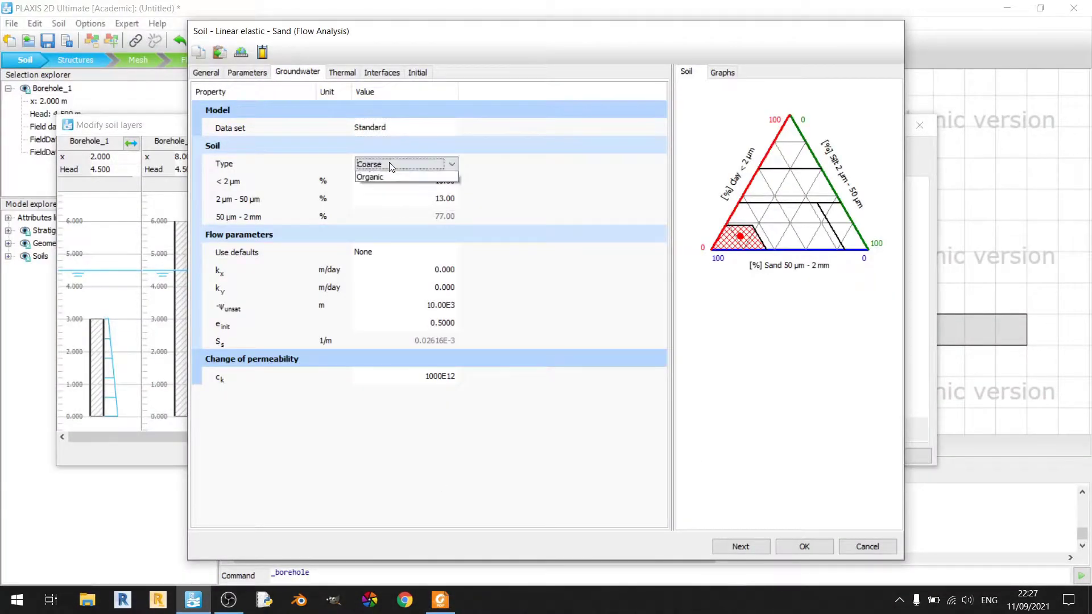
pyautogui.click(390, 164)
pyautogui.click(393, 196)
pyautogui.press('Tab')
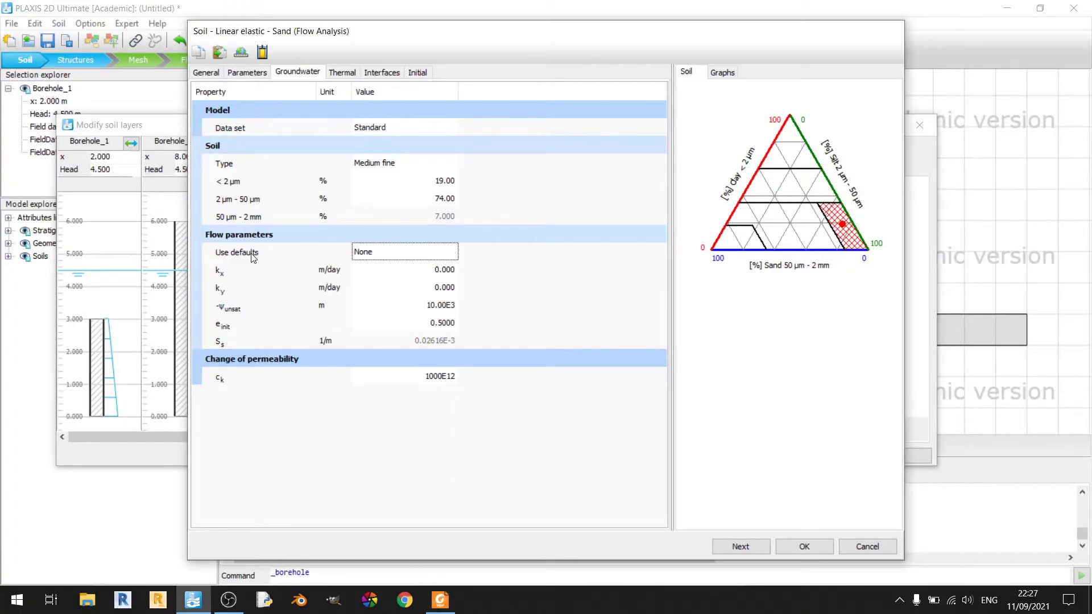
# Set the flow parameters' default permeabilities to come From data set, checking the manual's table
pyautogui.click(440, 600)
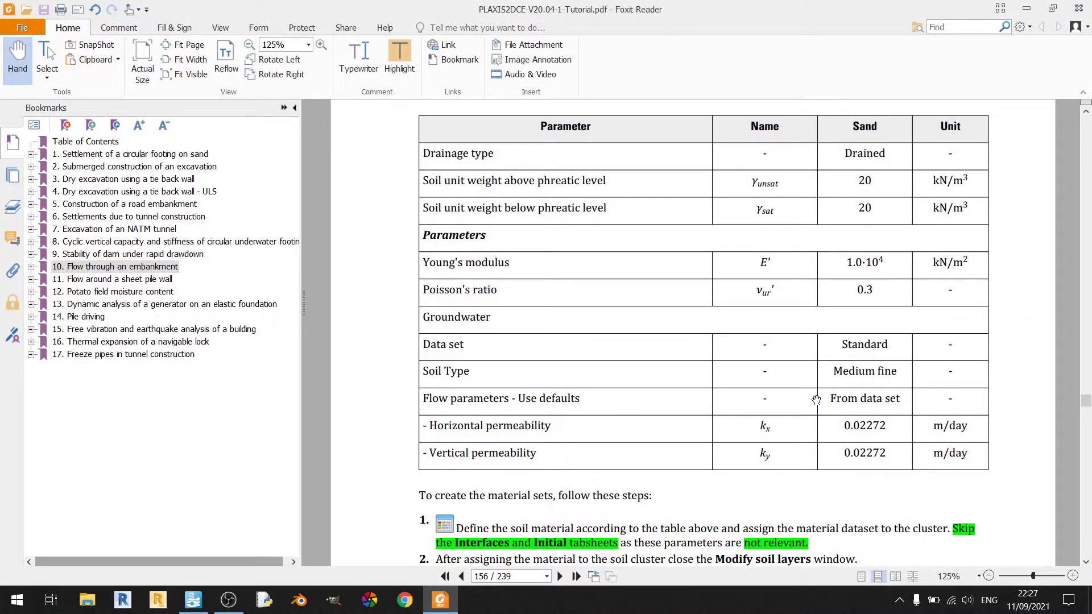
pyautogui.click(439, 602)
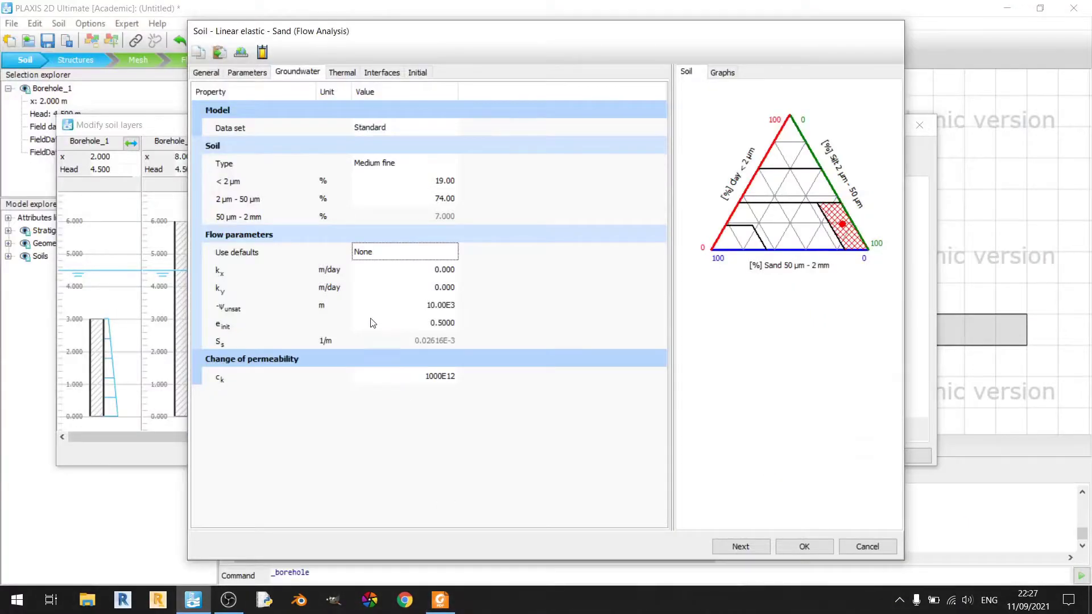
pyautogui.click(415, 254)
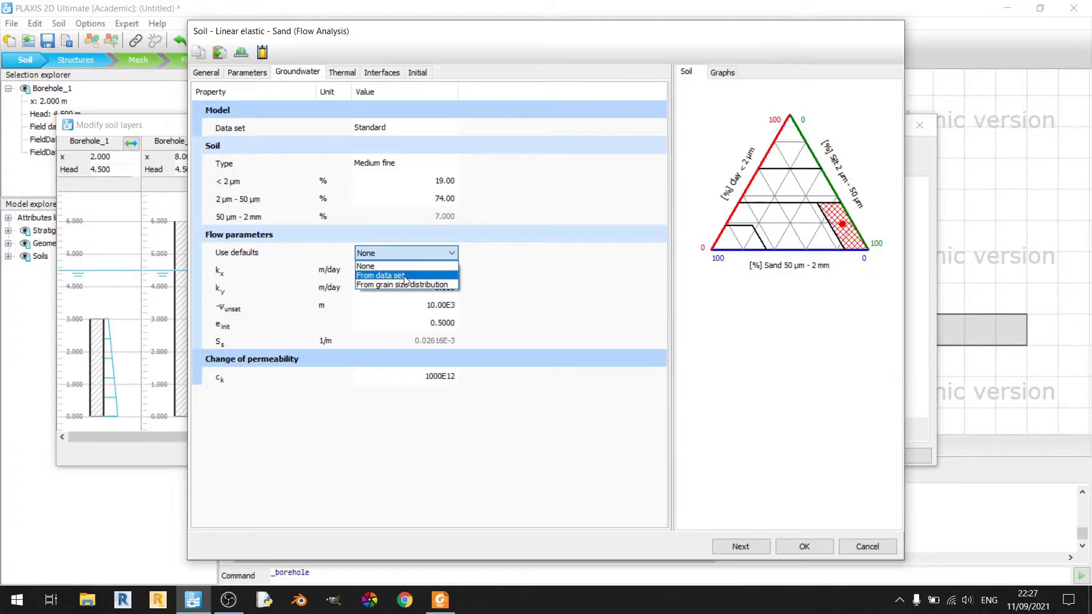
pyautogui.click(407, 277)
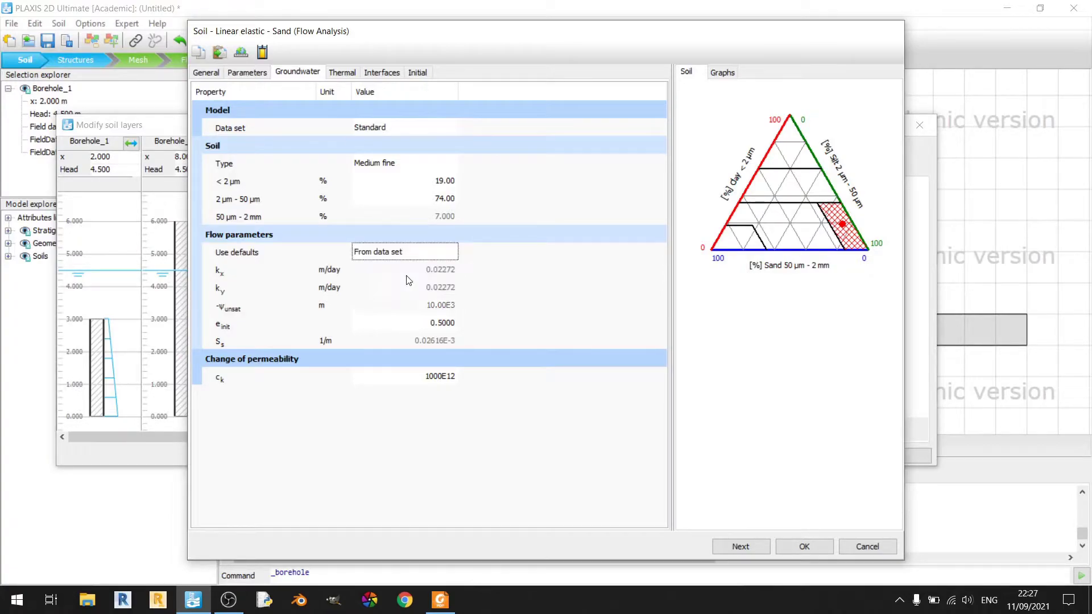
# Read the manual's notes on creating the material sets, save the sand material set in PLAXIS and close the material sets window
pyautogui.hotkey('alt', 'Tab')
pyautogui.scroll(-3, 497, 409)
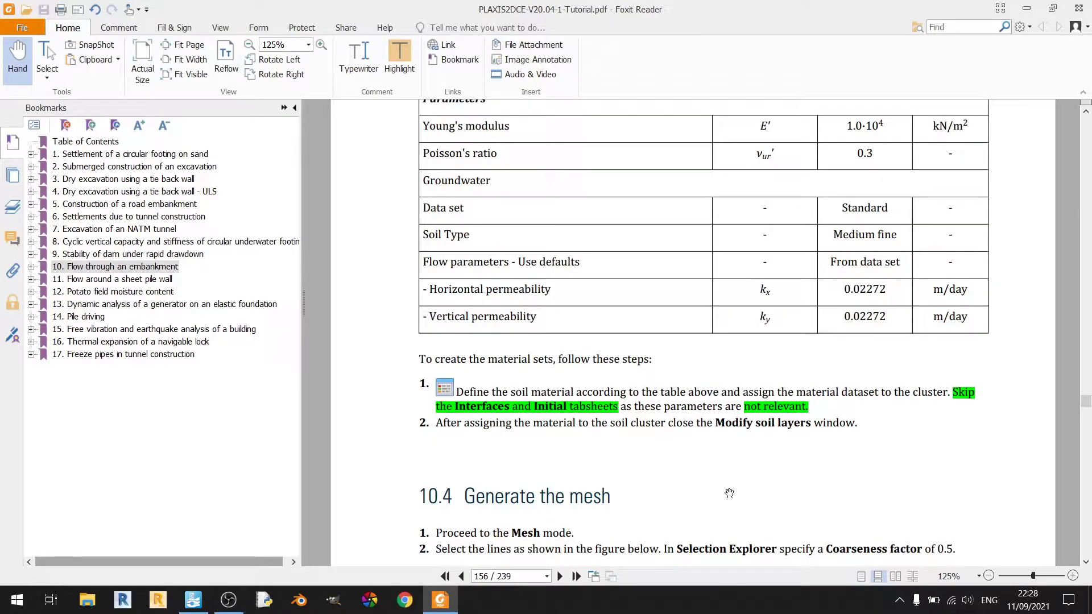
pyautogui.hotkey('alt', 'Tab')
pyautogui.press('Return')
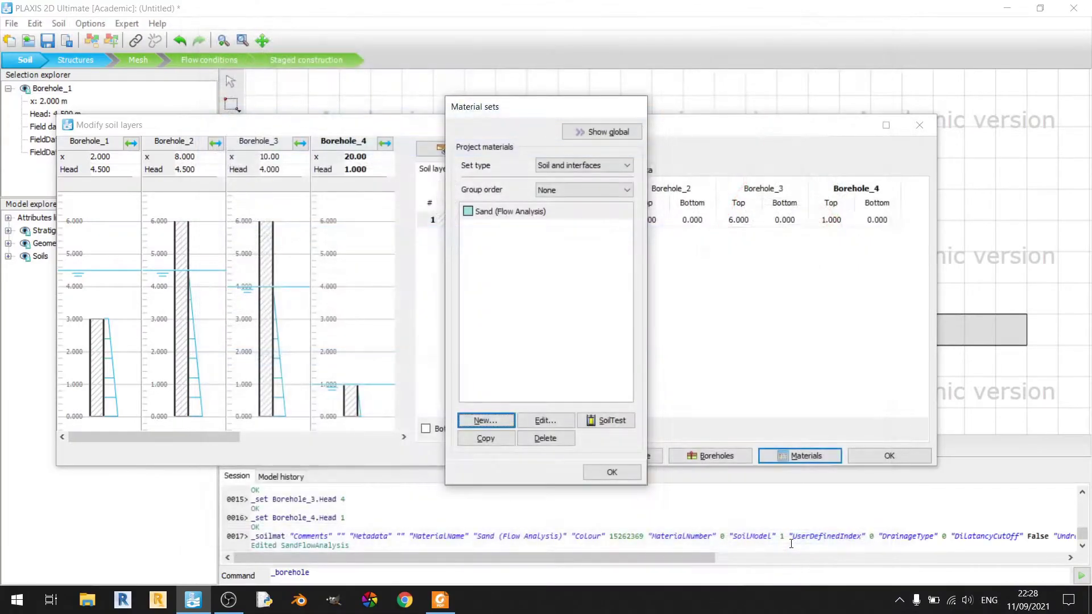
pyautogui.click(604, 474)
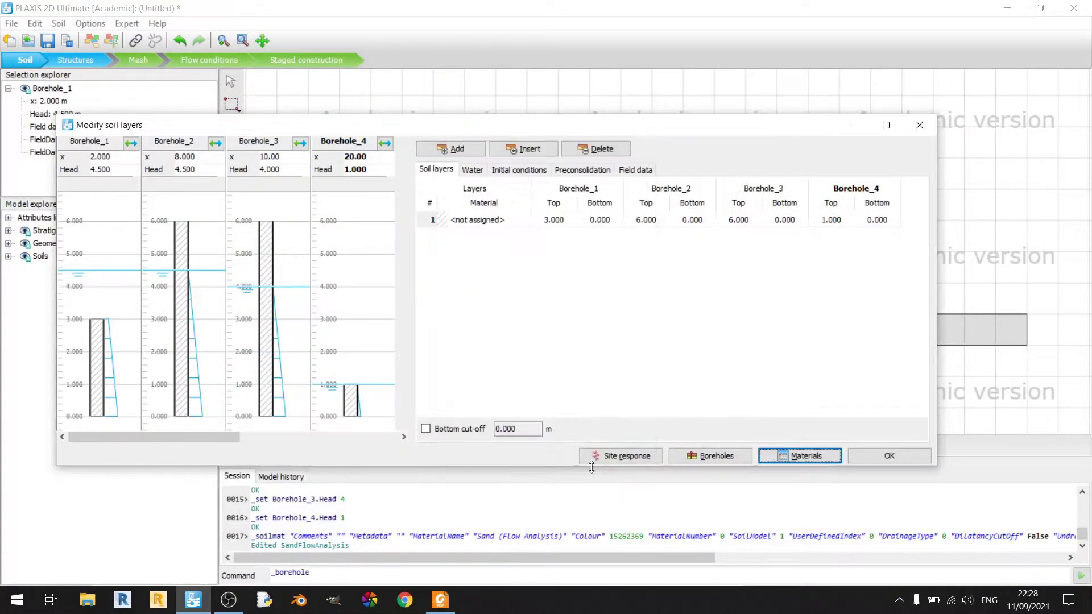
# Assign Sand (Flow Analysis) to soil layer 1, finish modifying the soil layers and undo the stray fifth borehole
pyautogui.click(496, 219)
pyautogui.click(497, 219)
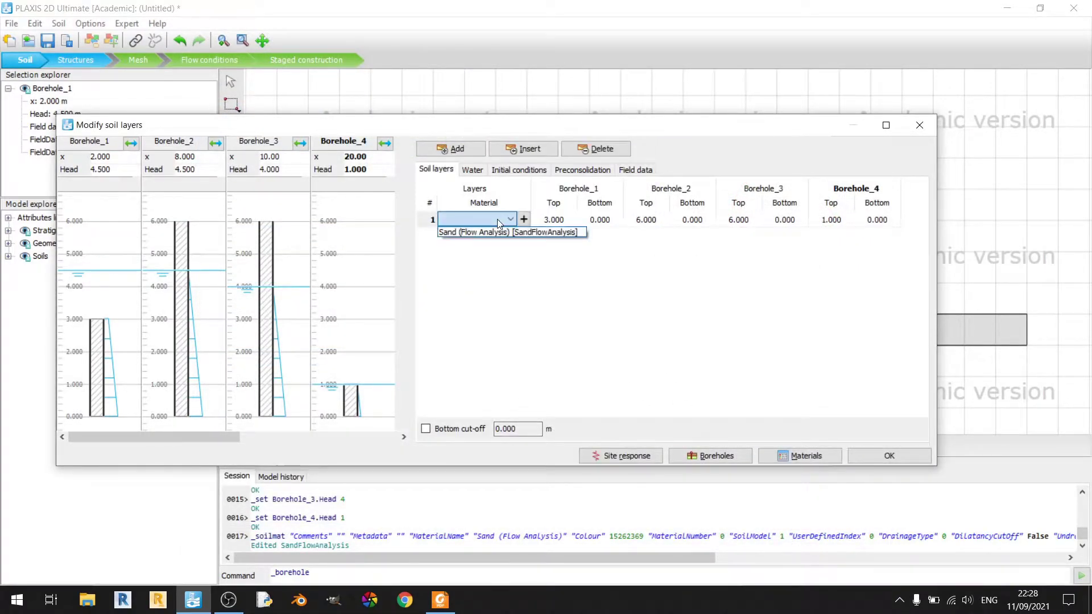
pyautogui.click(501, 231)
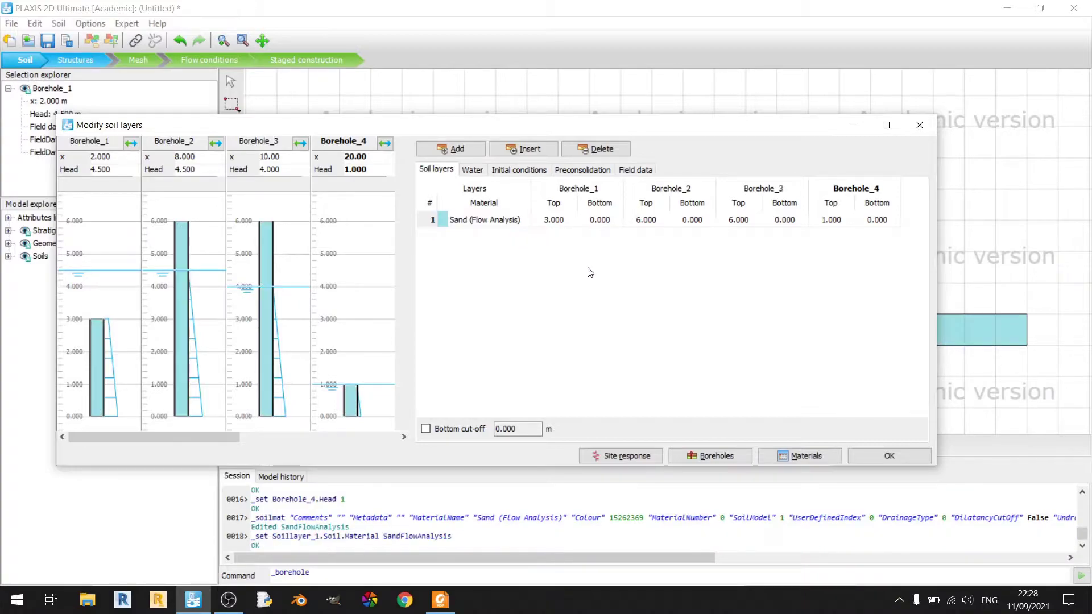
pyautogui.click(885, 457)
pyautogui.hotkey('ctrl', 'z')
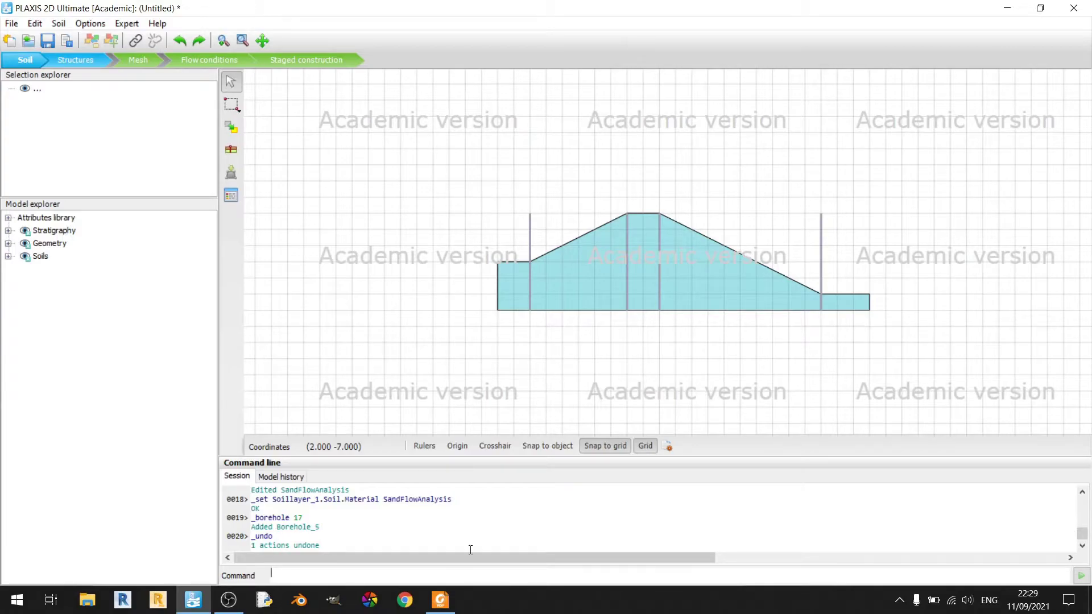
# Read the manual's mesh instructions, generate the mesh in PLAXIS's Mesh mode with Medium element distribution, and check the command log
pyautogui.click(441, 600)
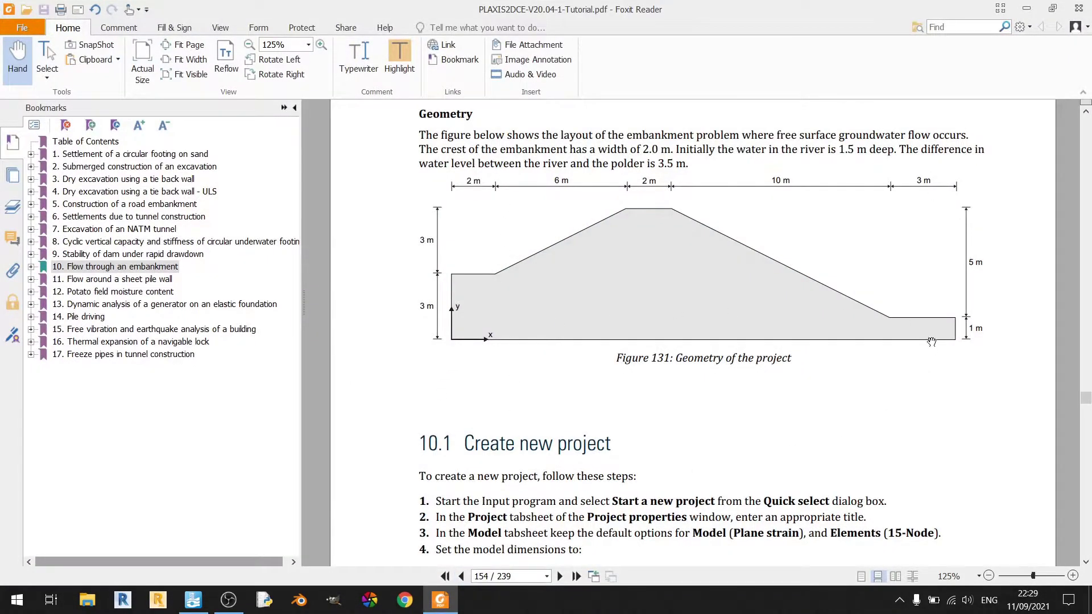
pyautogui.scroll(-15, 545, 493)
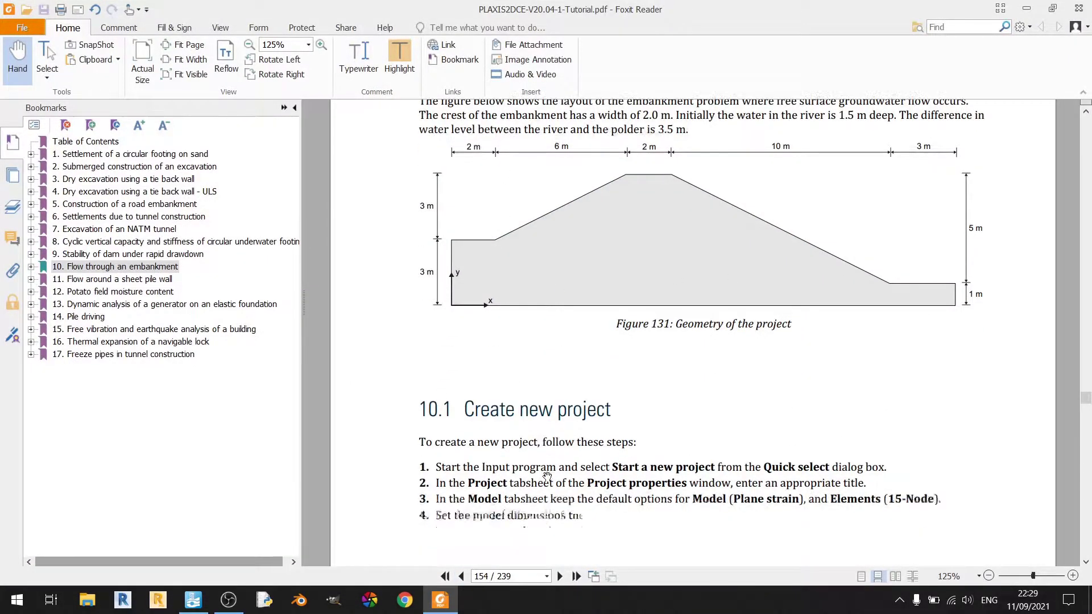
pyautogui.scroll(-20, 545, 494)
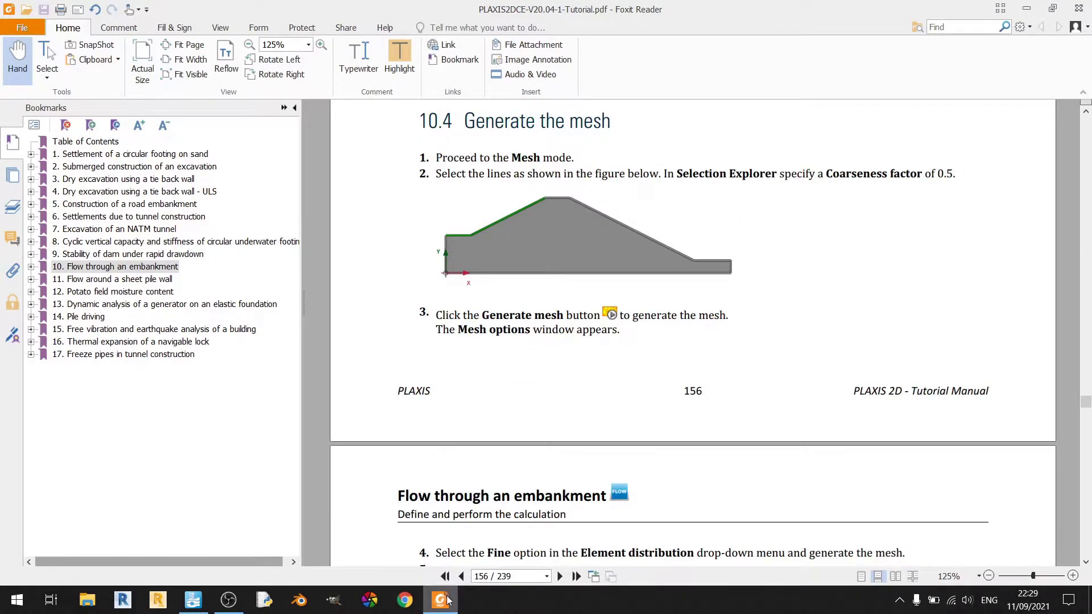
pyautogui.click(193, 600)
pyautogui.click(142, 59)
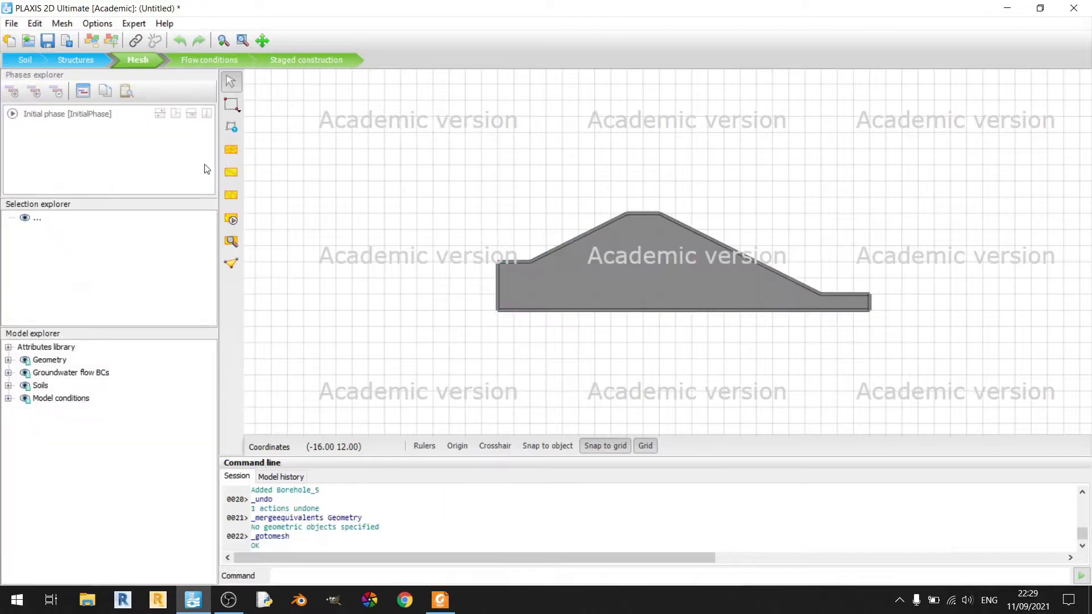
pyautogui.click(231, 219)
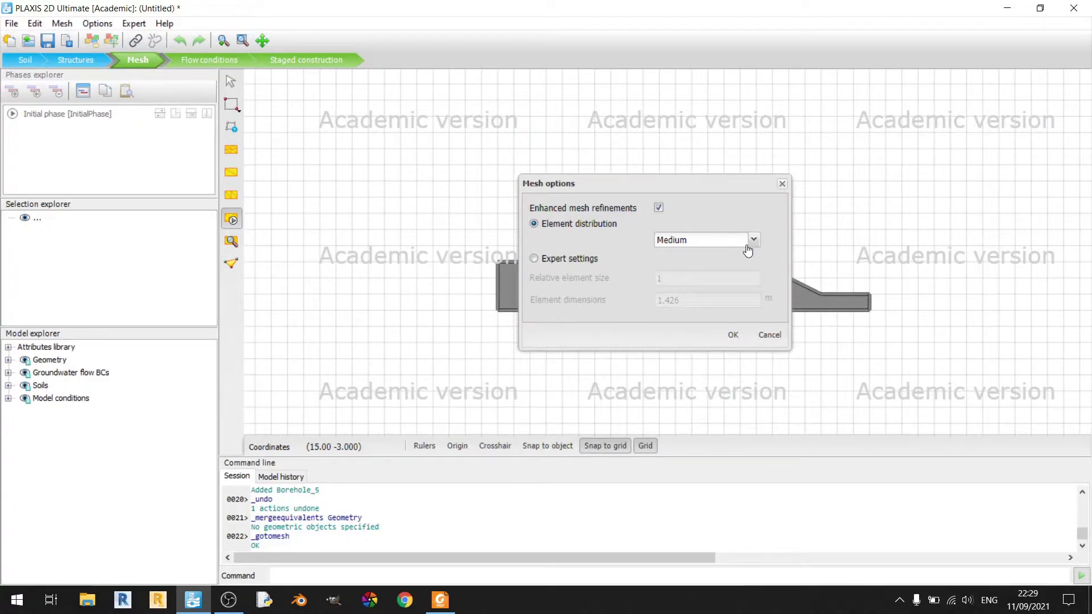
pyautogui.click(734, 335)
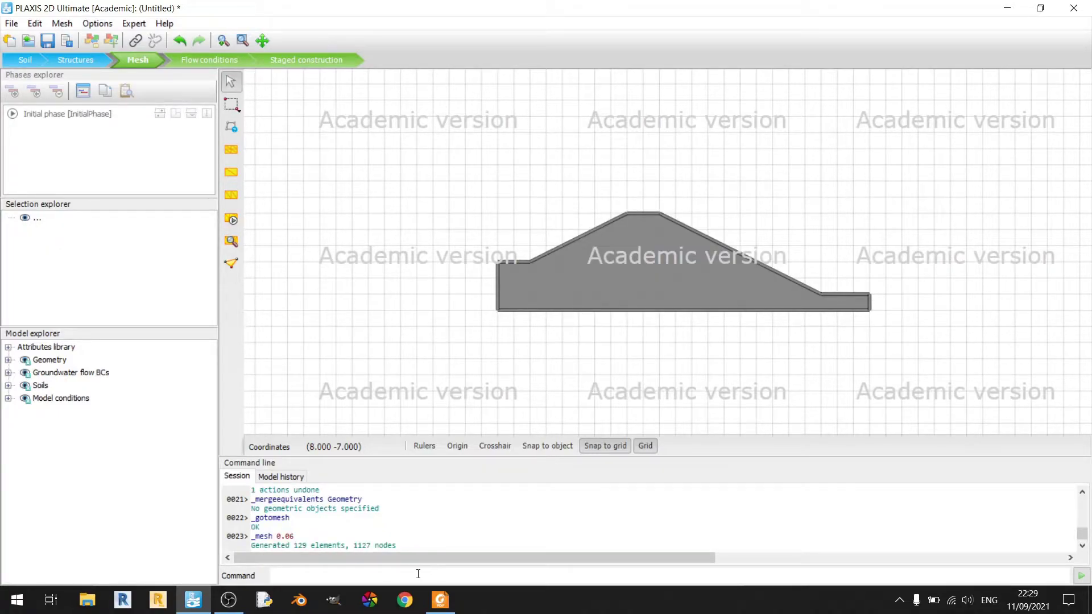
pyautogui.moveTo(255, 538); pyautogui.dragTo(395, 547)
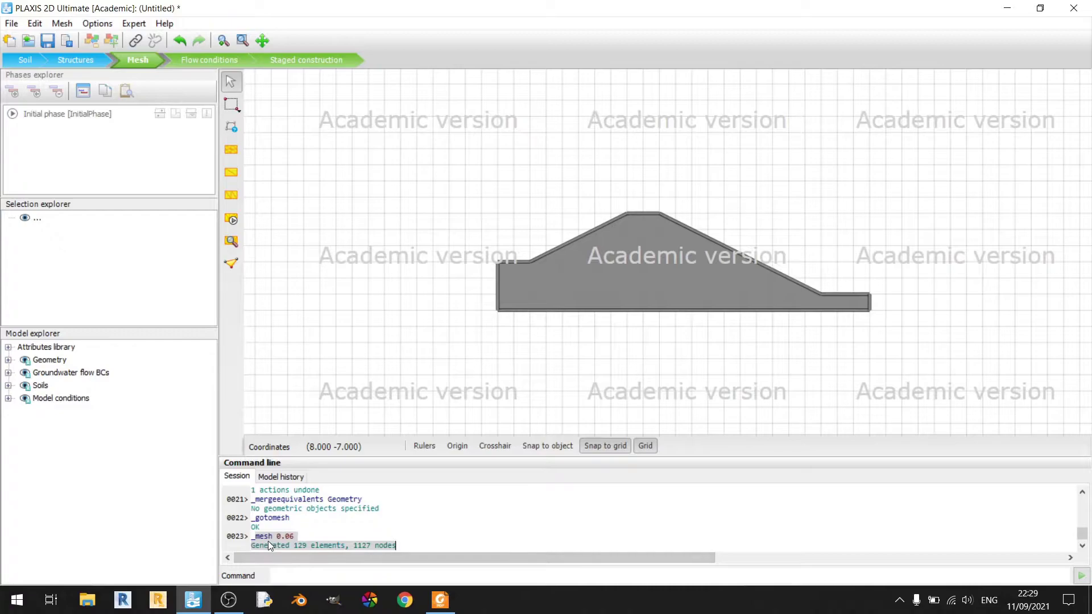
pyautogui.moveTo(251, 546); pyautogui.dragTo(398, 546)
pyautogui.click(420, 540)
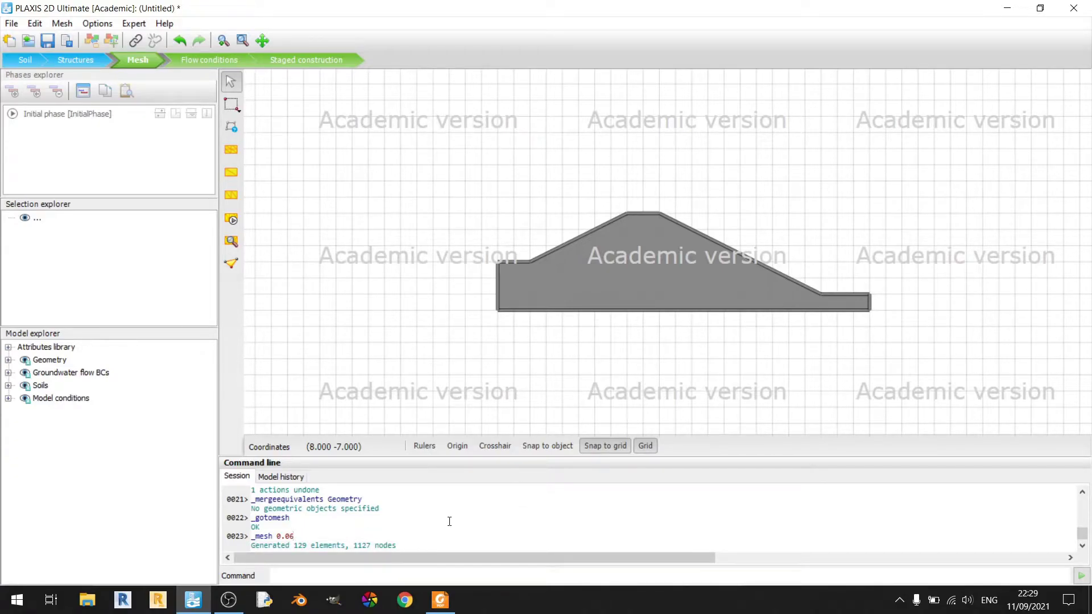
# Read the manual's section on defining and performing the calculation, and switch the PLAXIS model to Flow conditions mode
pyautogui.click(440, 601)
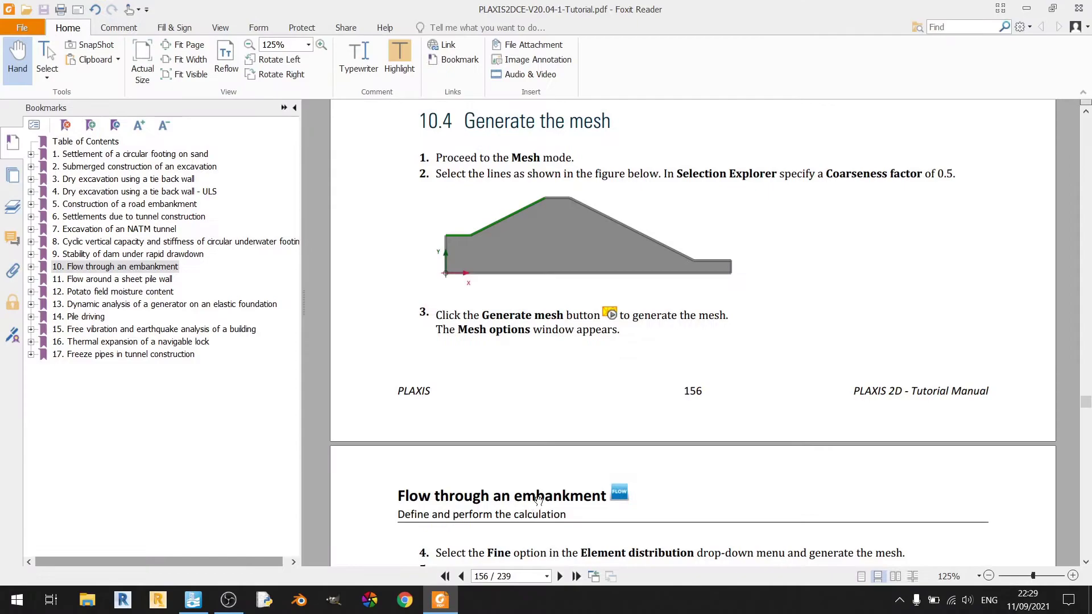
pyautogui.scroll(-3, 542, 505)
pyautogui.scroll(-10, 542, 504)
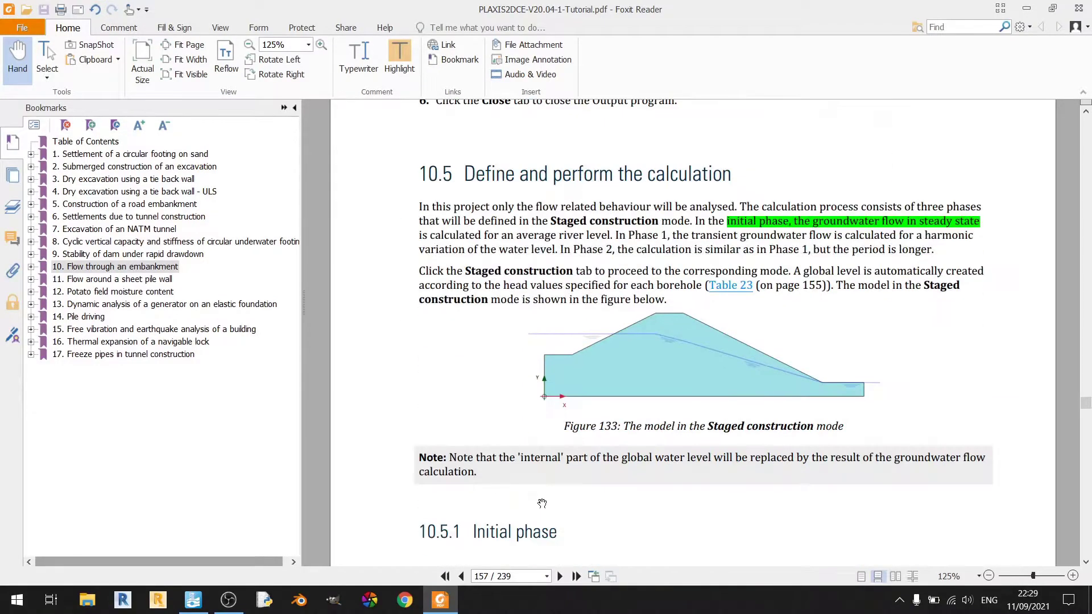
pyautogui.scroll(1, 543, 501)
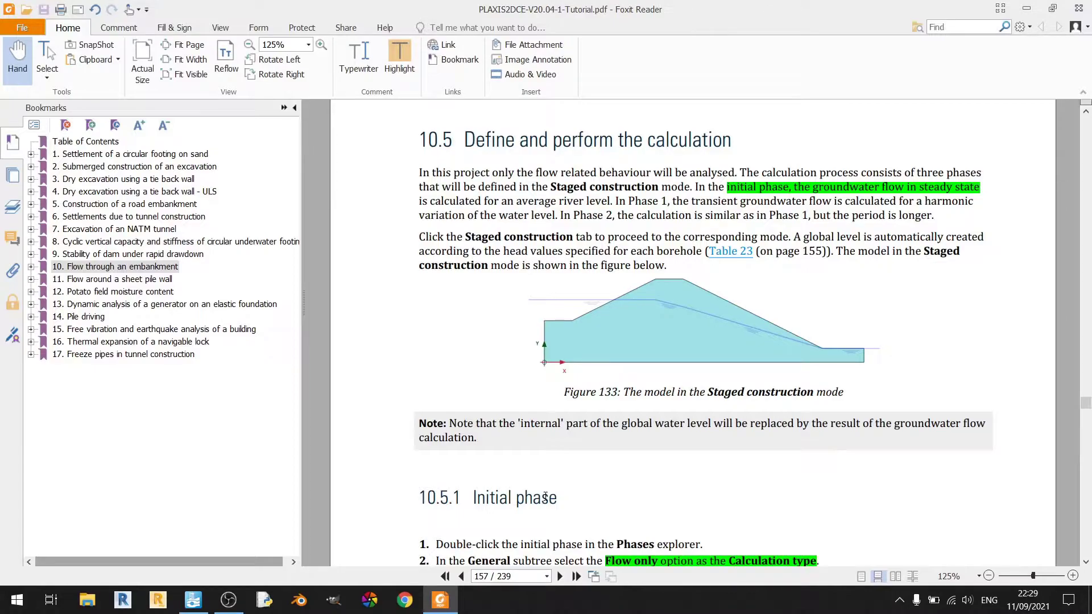
pyautogui.click(440, 600)
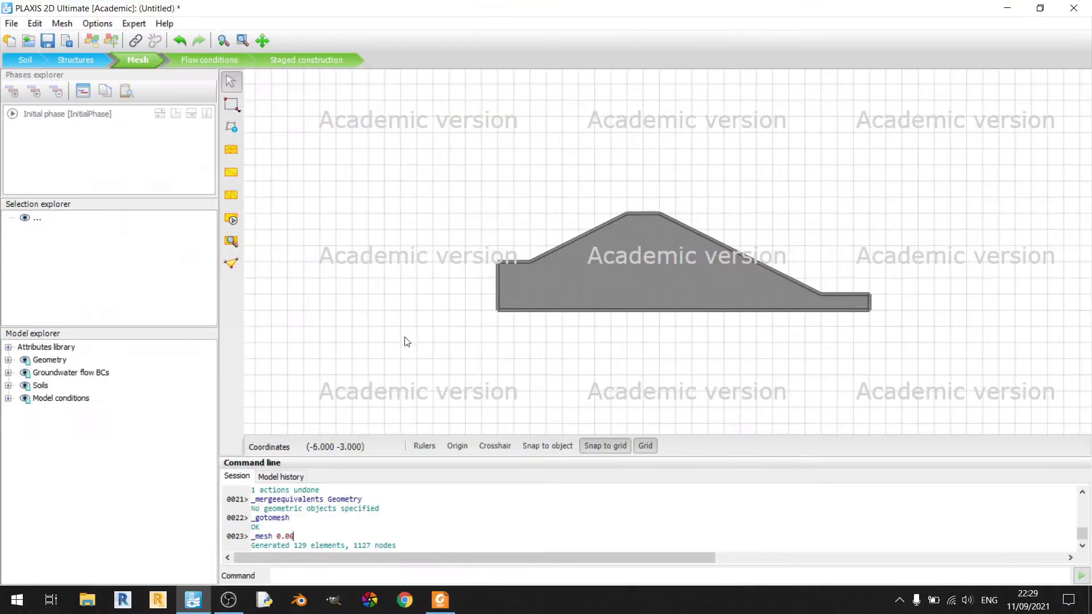
pyautogui.click(228, 63)
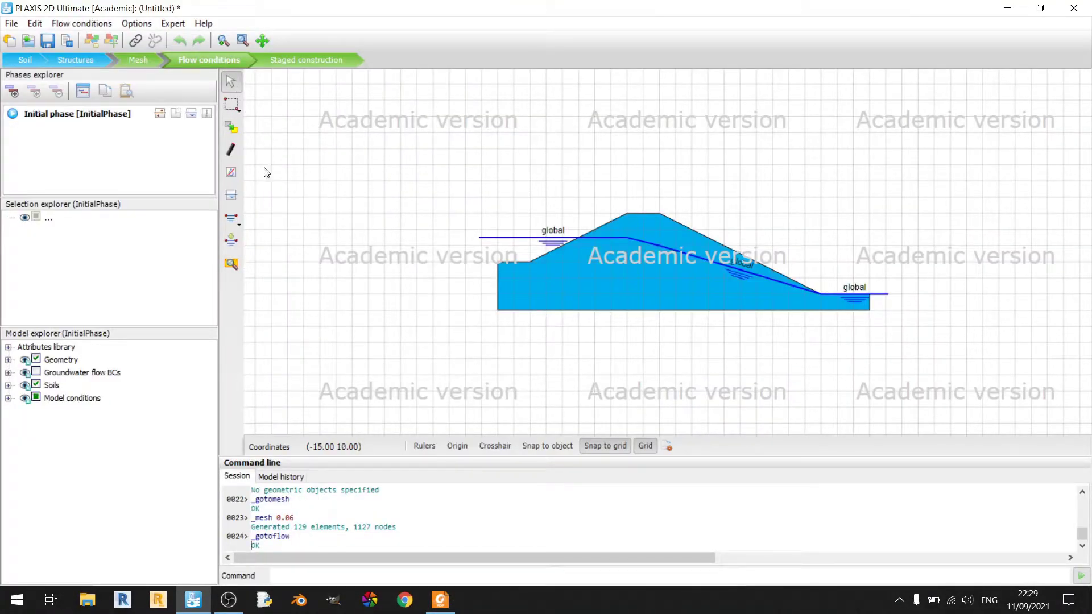
# Consult the manual's initial phase instructions and set the initial phase's calculation type to Flow only in PLAXIS
pyautogui.click(441, 608)
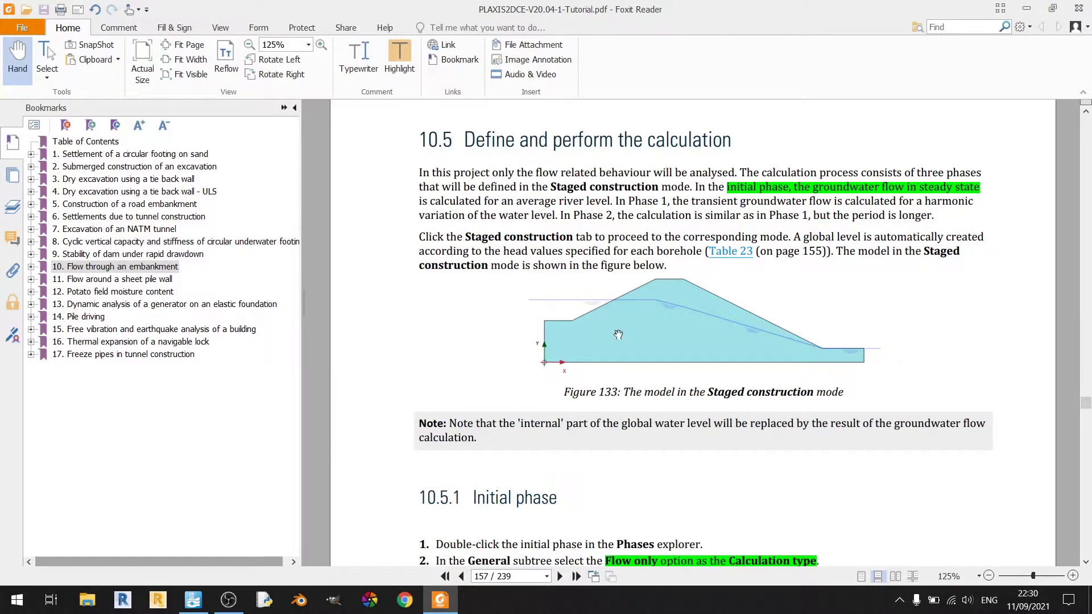
pyautogui.scroll(-4, 610, 325)
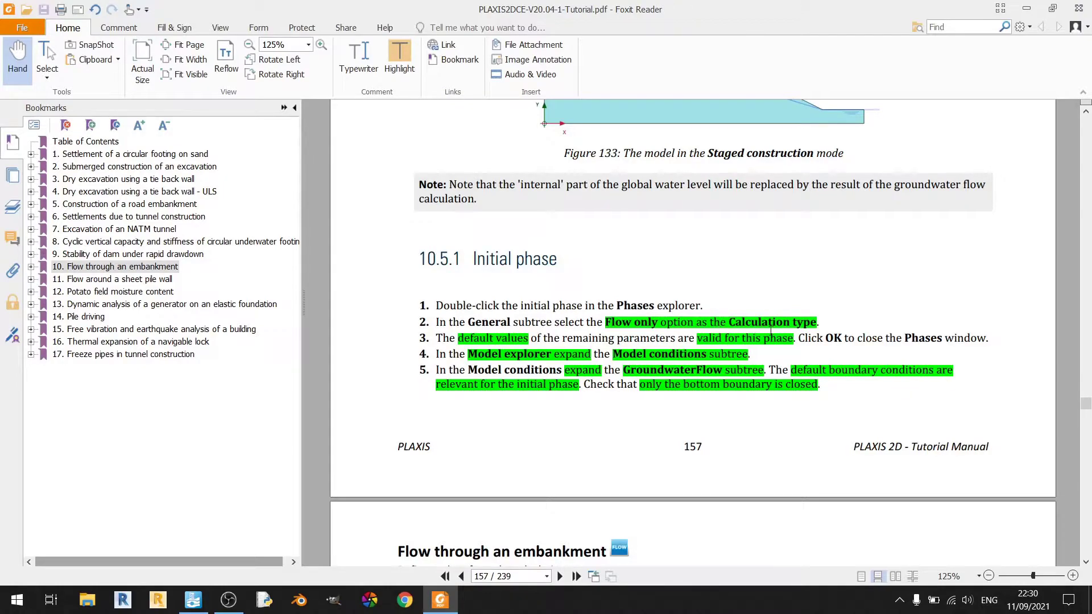
pyautogui.click(193, 600)
pyautogui.doubleClick(72, 111)
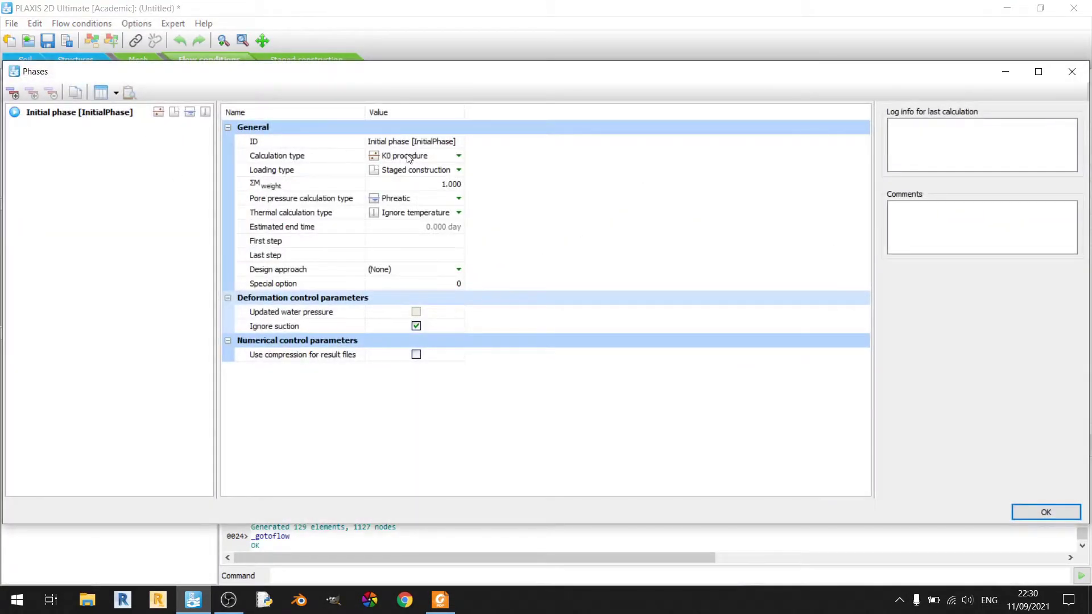
pyautogui.click(425, 154)
pyautogui.click(426, 155)
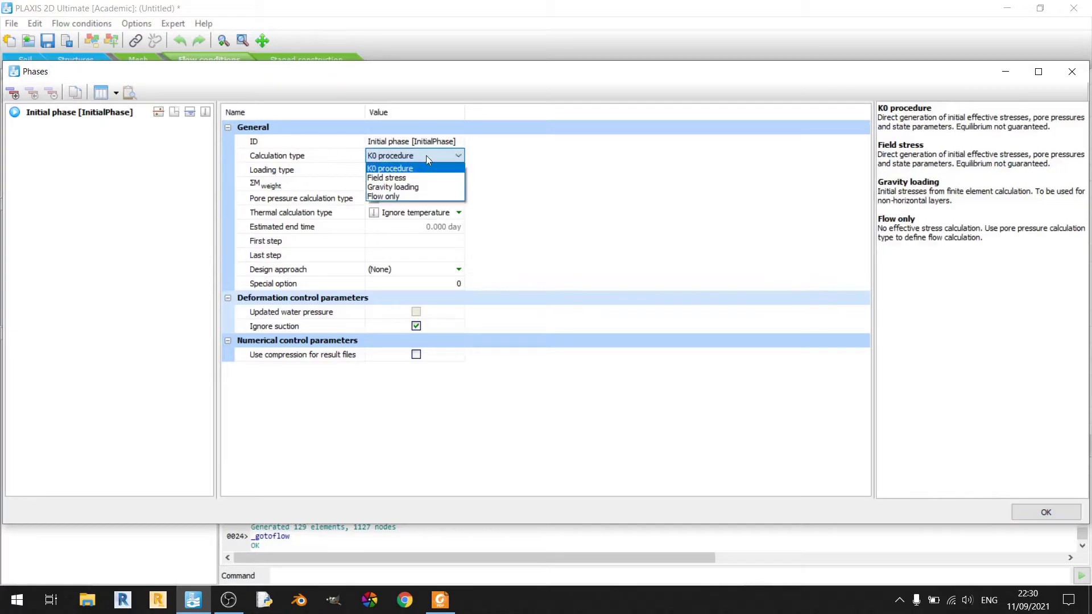
pyautogui.click(410, 197)
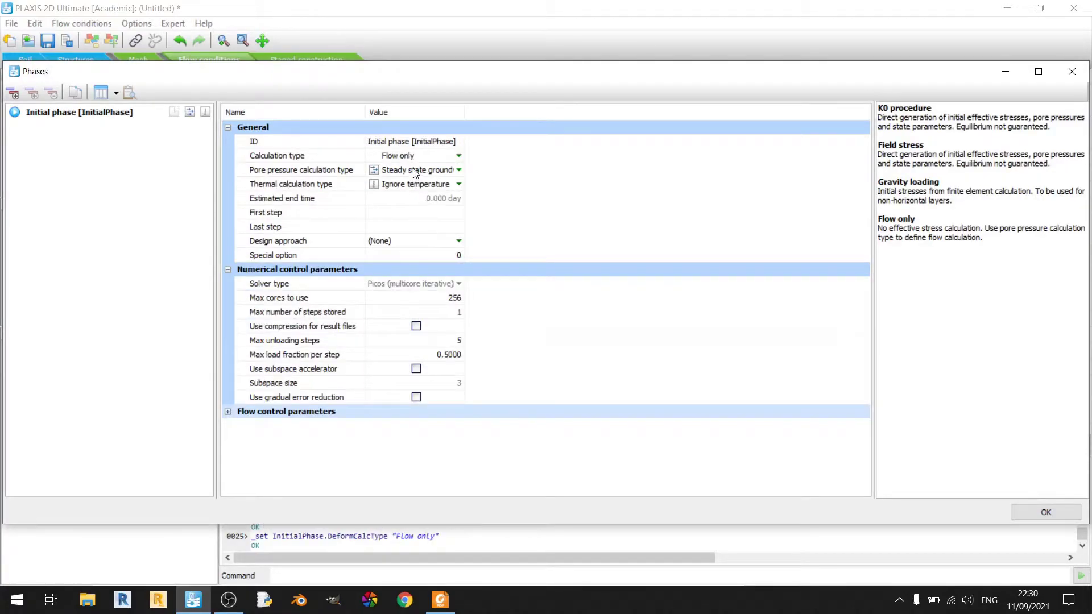
# Choose Steady state groundwater flow as the initial phase's pore pressure calculation type, check the manual's defaults and accept the phase settings
pyautogui.click(414, 171)
pyautogui.click(414, 171)
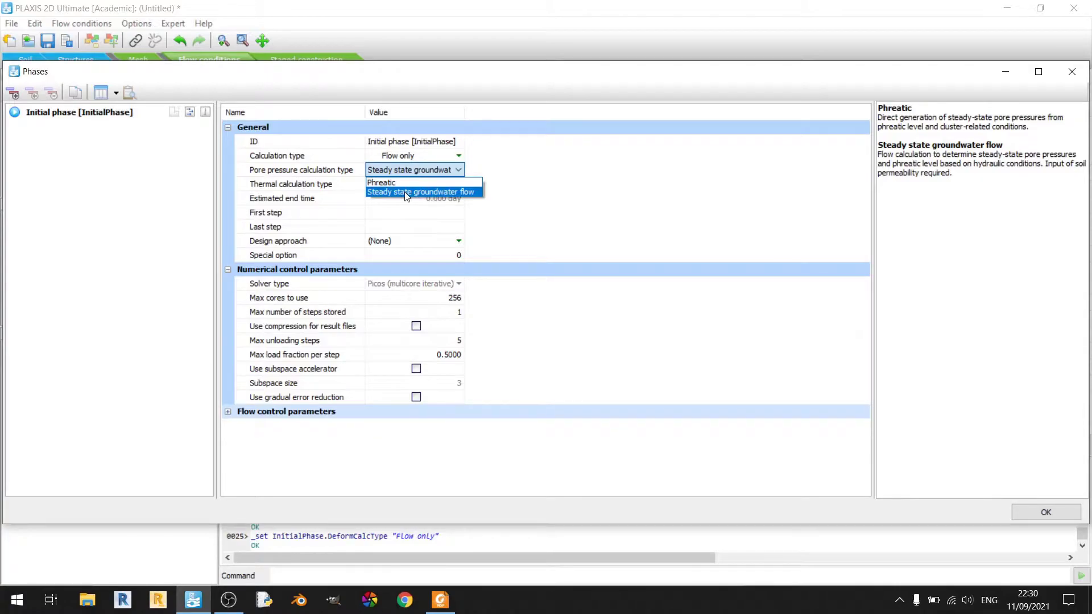
pyautogui.click(407, 192)
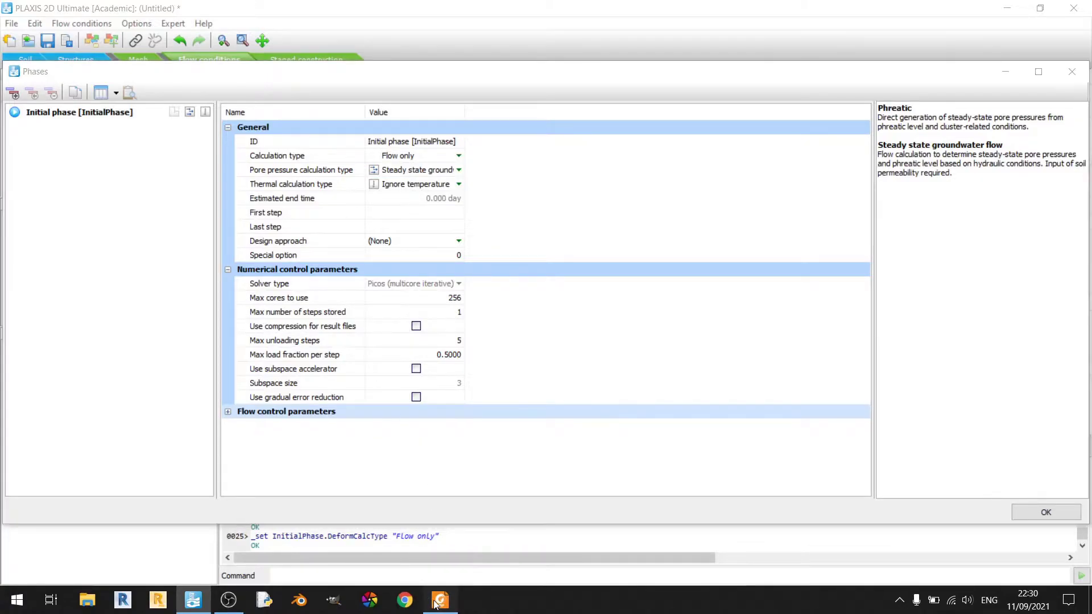
pyautogui.click(440, 600)
pyautogui.scroll(-2, 575, 419)
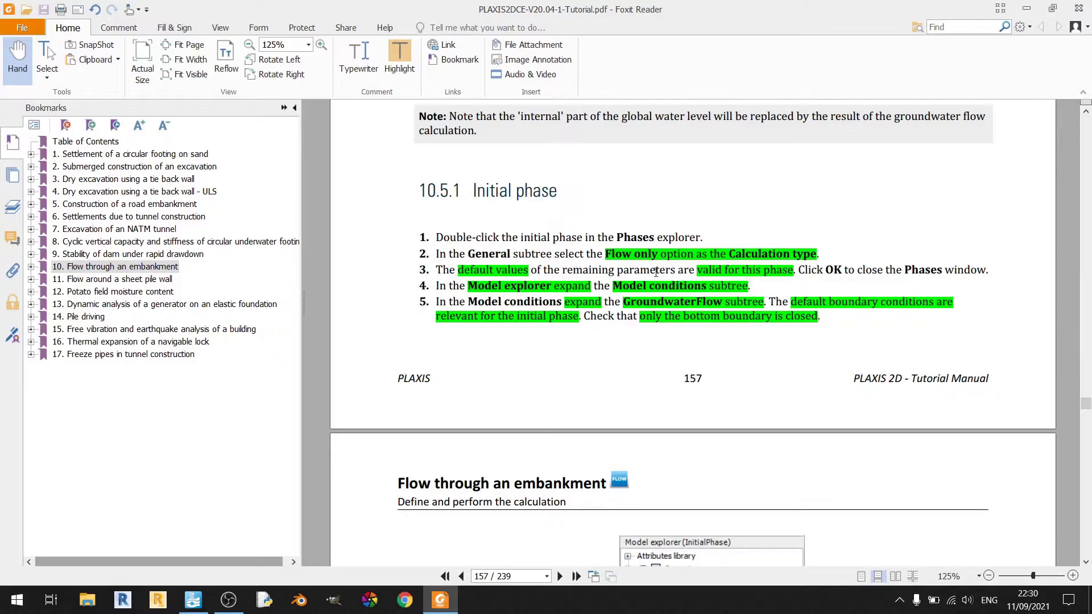
pyautogui.click(193, 600)
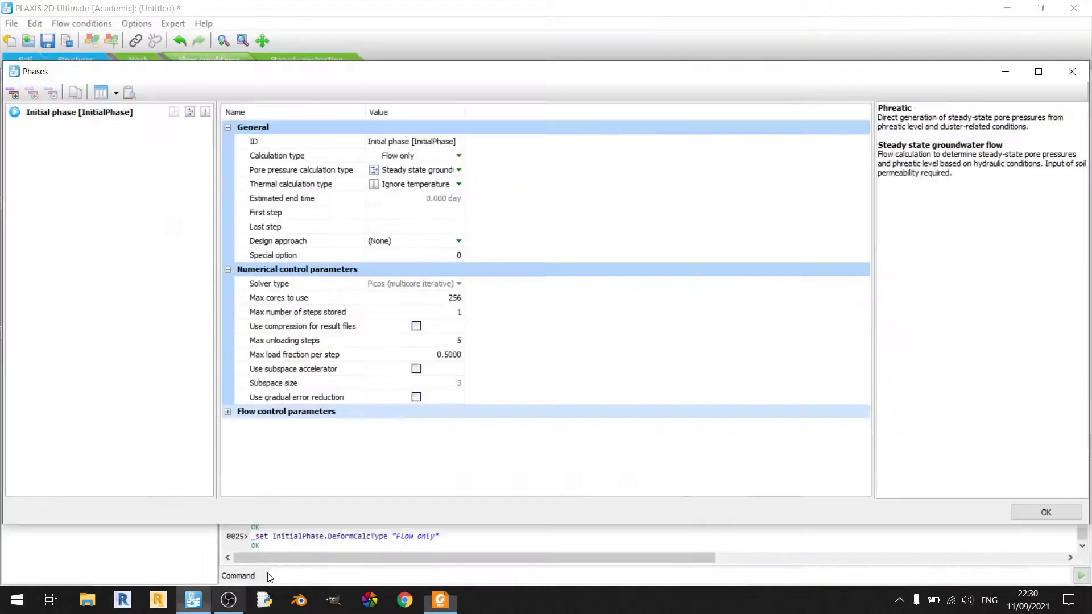
pyautogui.click(1049, 513)
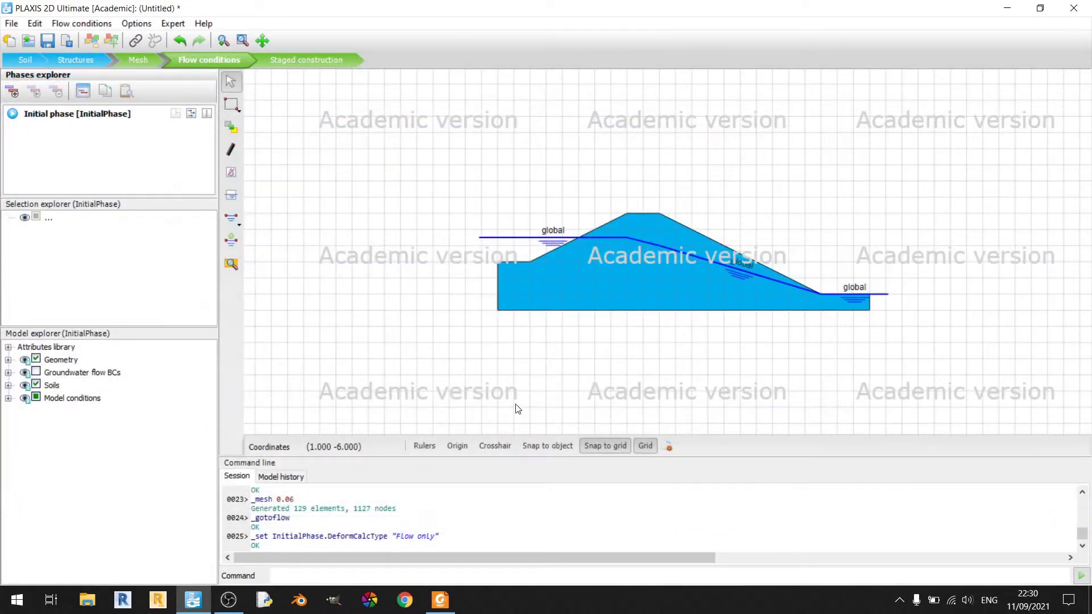
# Expand the GroundwaterFlow model conditions and check the boundaries against the manual, keeping BoundaryYMin as Closed
pyautogui.click(440, 600)
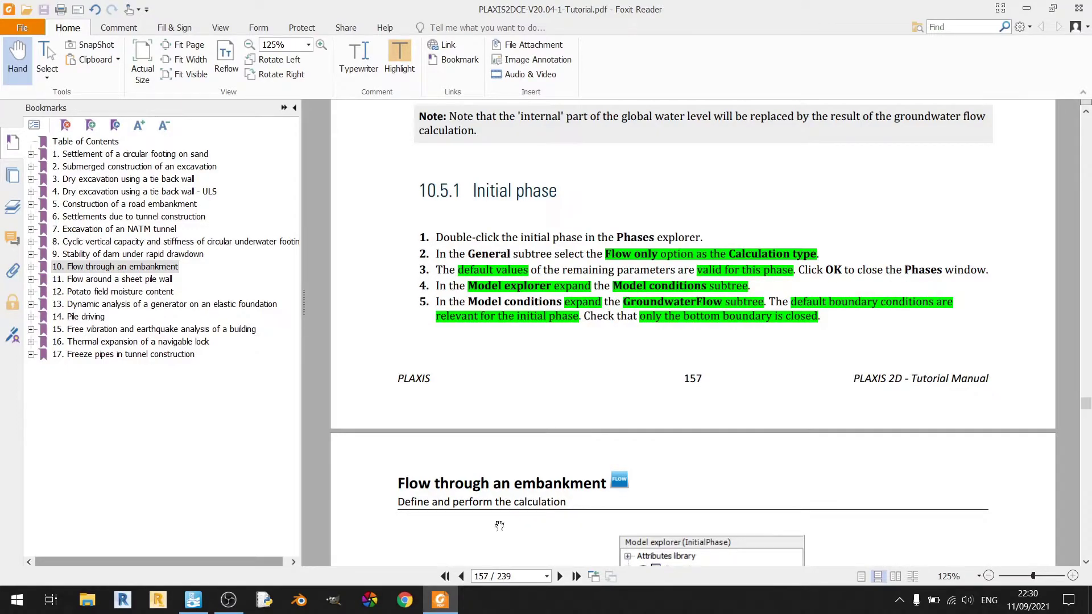
pyautogui.hotkey('alt', 'Tab')
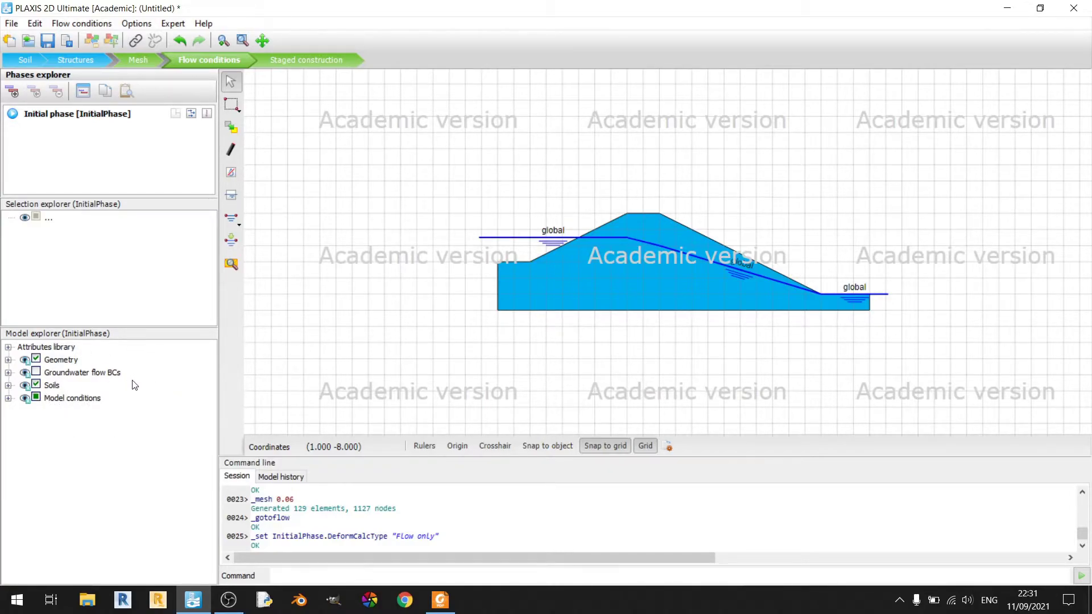
pyautogui.click(8, 398)
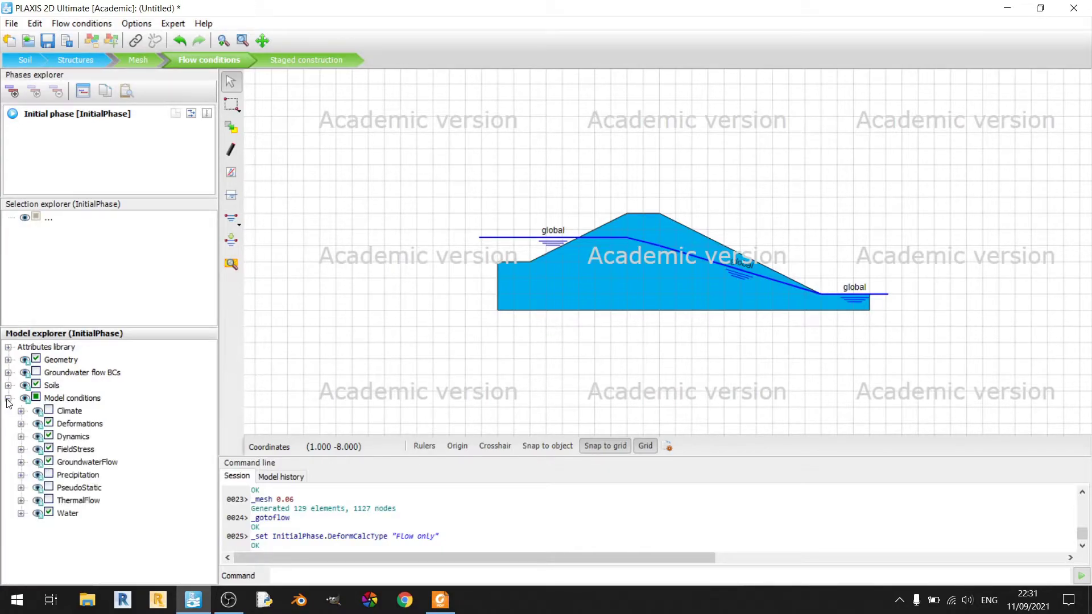
pyautogui.click(22, 463)
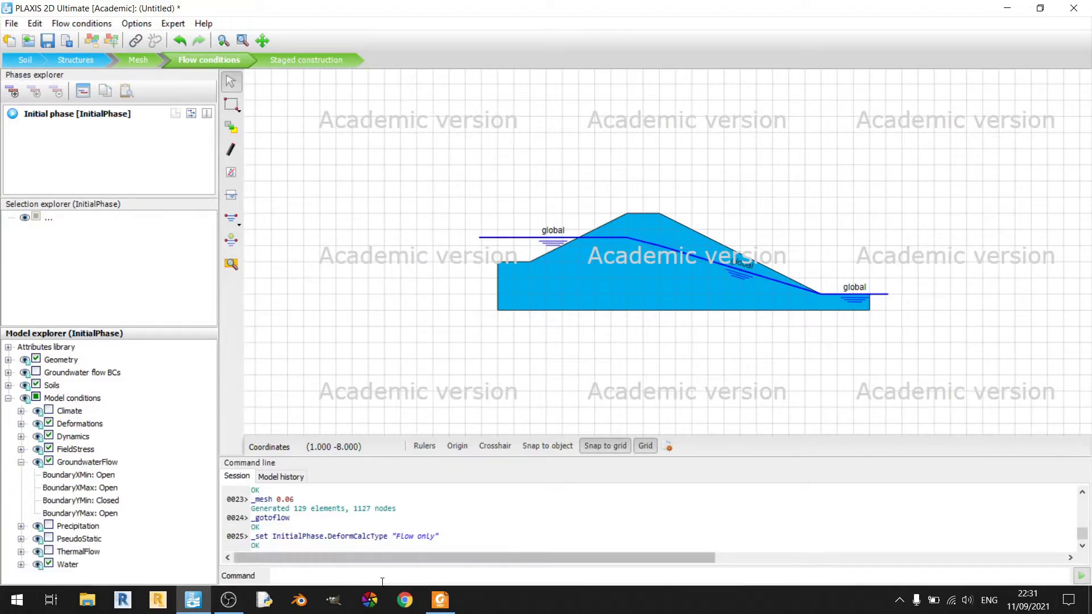
pyautogui.click(441, 601)
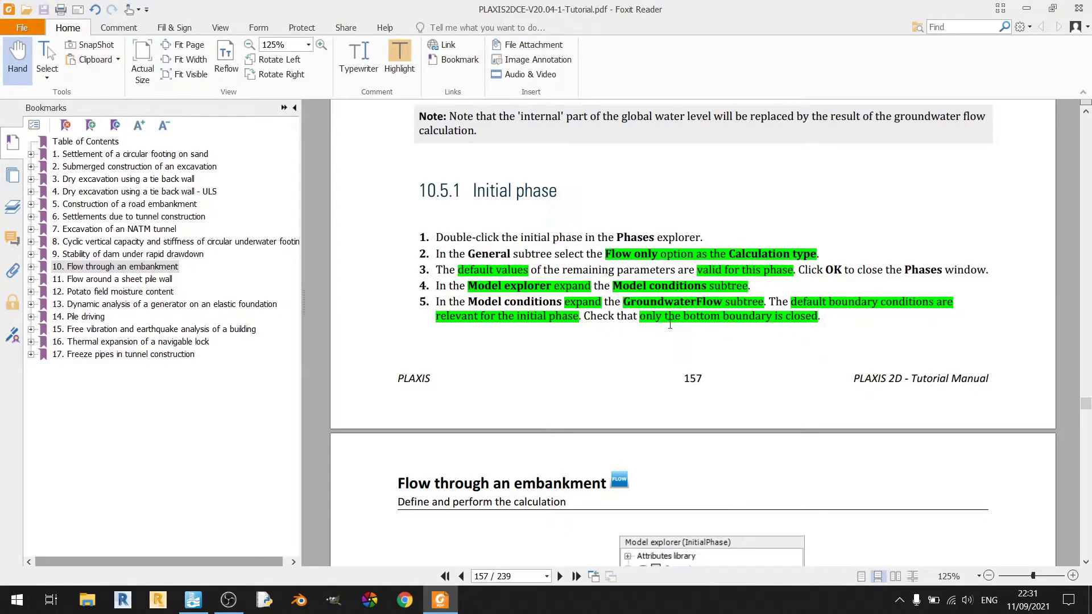
pyautogui.click(440, 600)
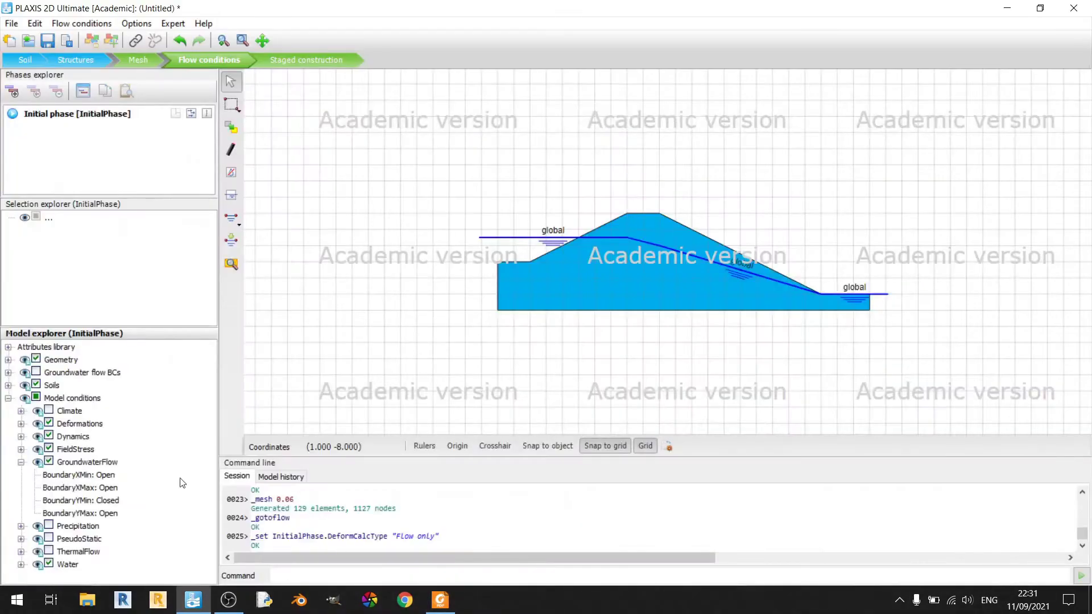
pyautogui.click(116, 503)
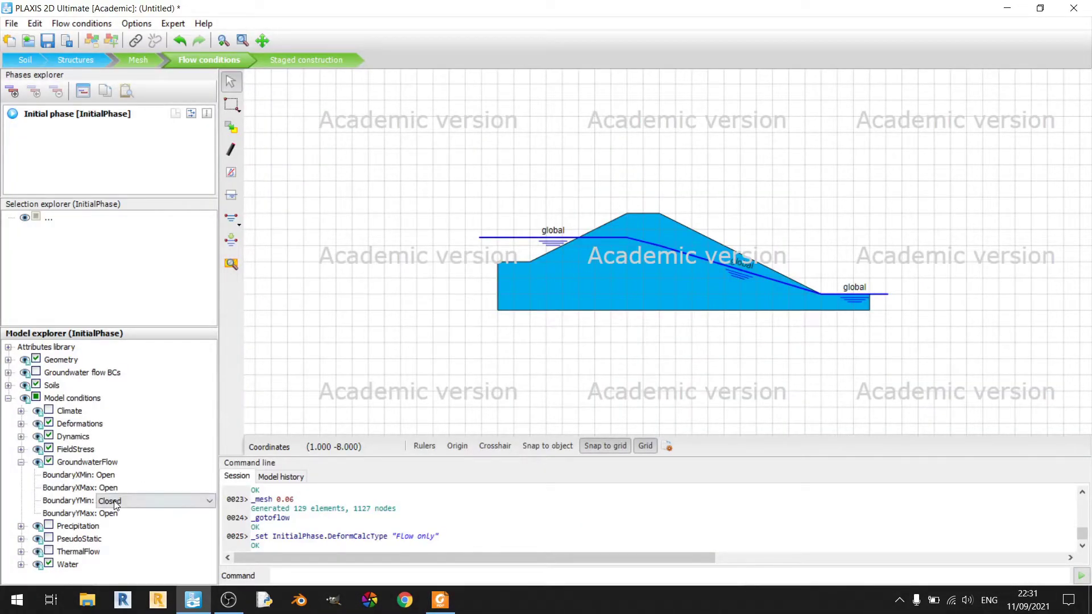
pyautogui.click(125, 503)
pyautogui.click(137, 513)
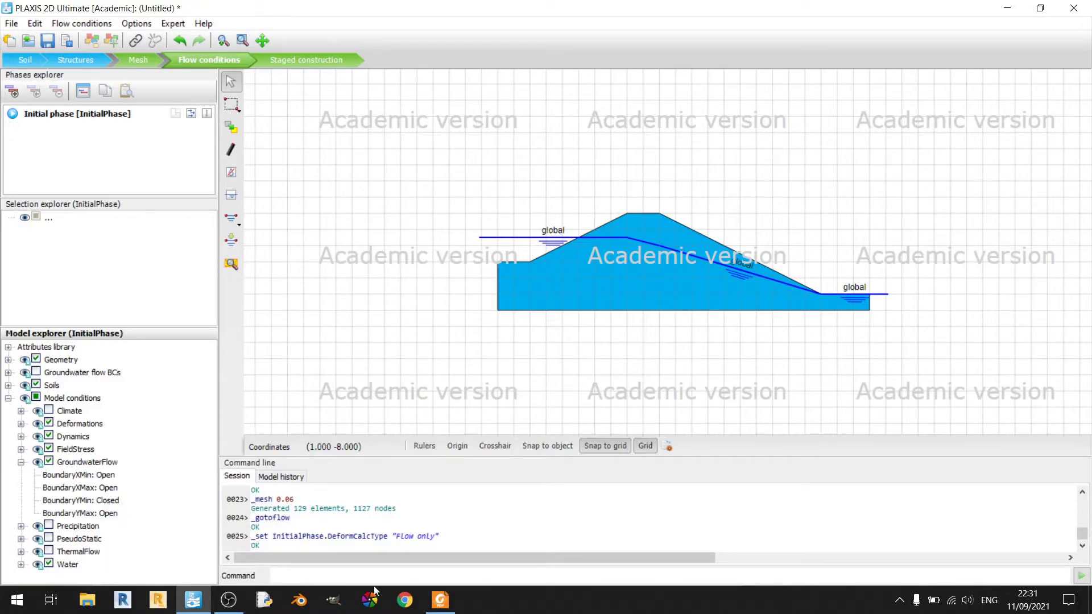
# Read the manual's notes on groundwater flow boundary conditions and expand the Groundwater flow BCs subtree in the PLAXIS model
pyautogui.click(440, 600)
pyautogui.scroll(-5, 467, 473)
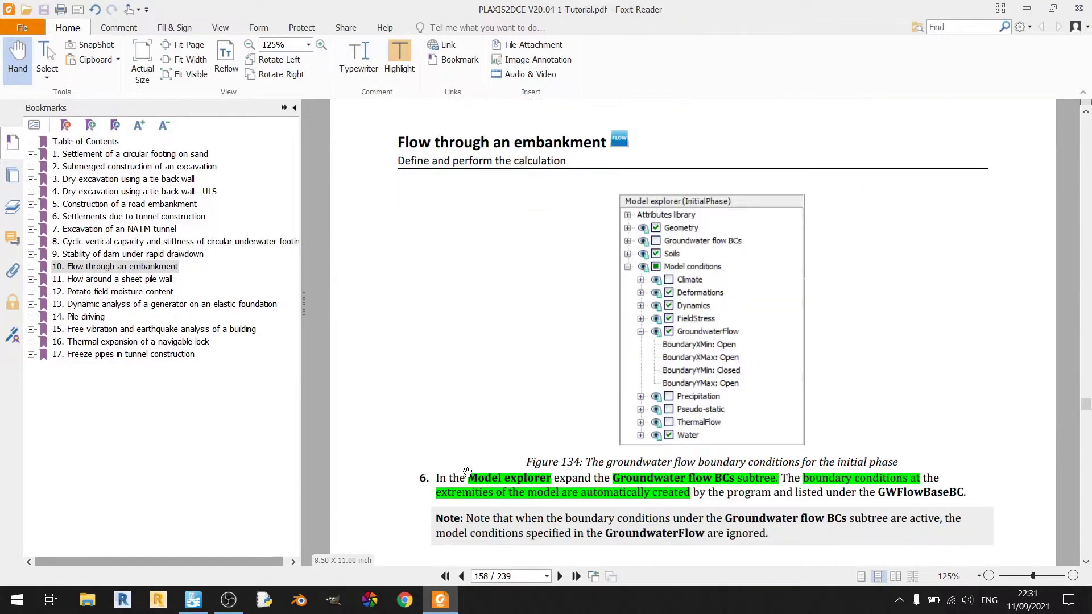
pyautogui.scroll(-3, 467, 474)
pyautogui.scroll(-3, 527, 410)
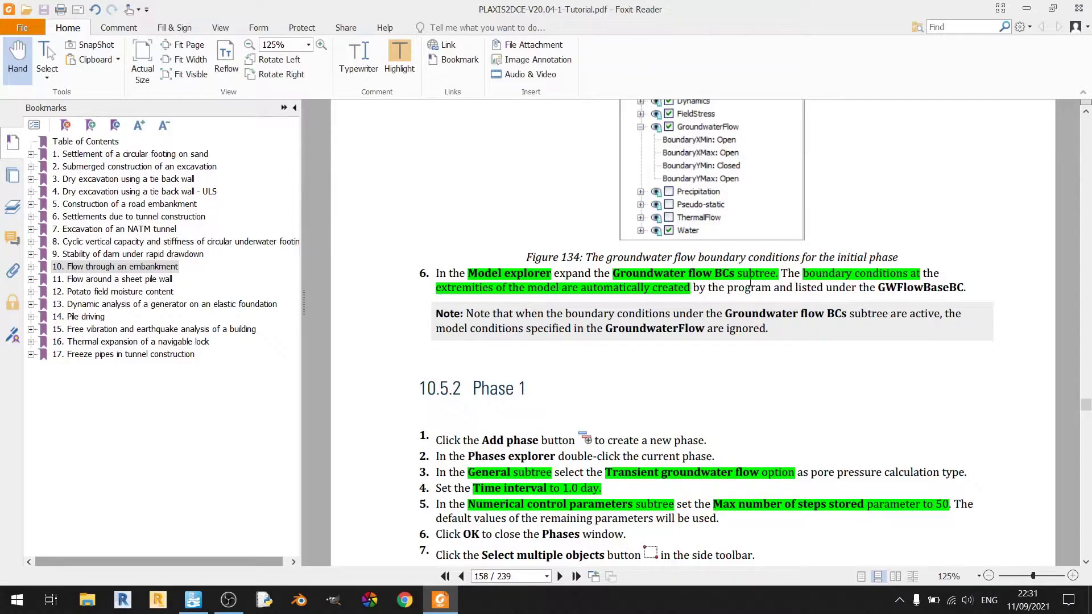
pyautogui.click(193, 601)
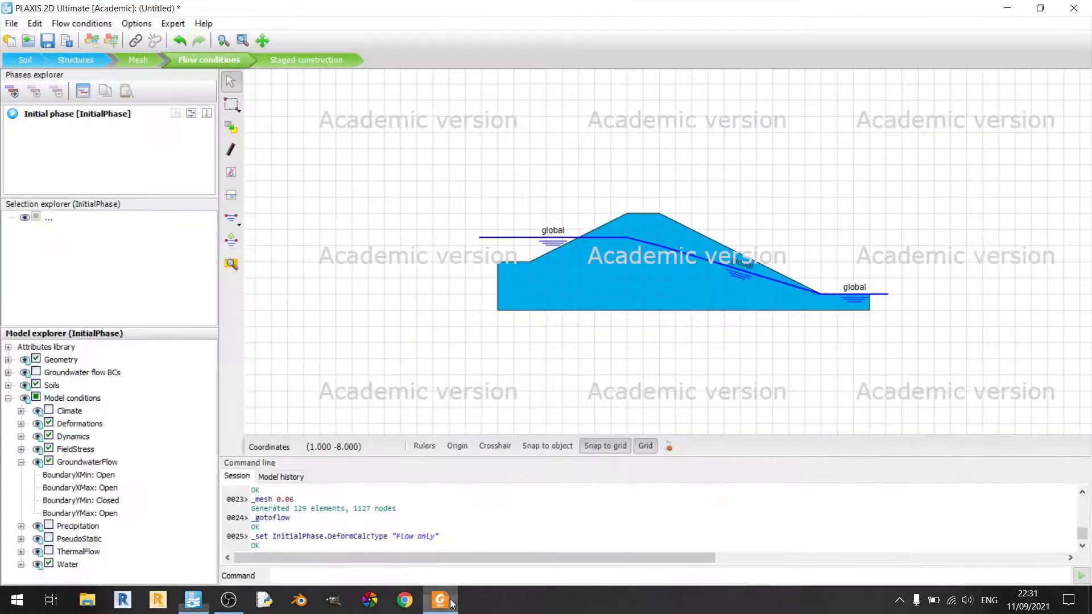
pyautogui.click(9, 373)
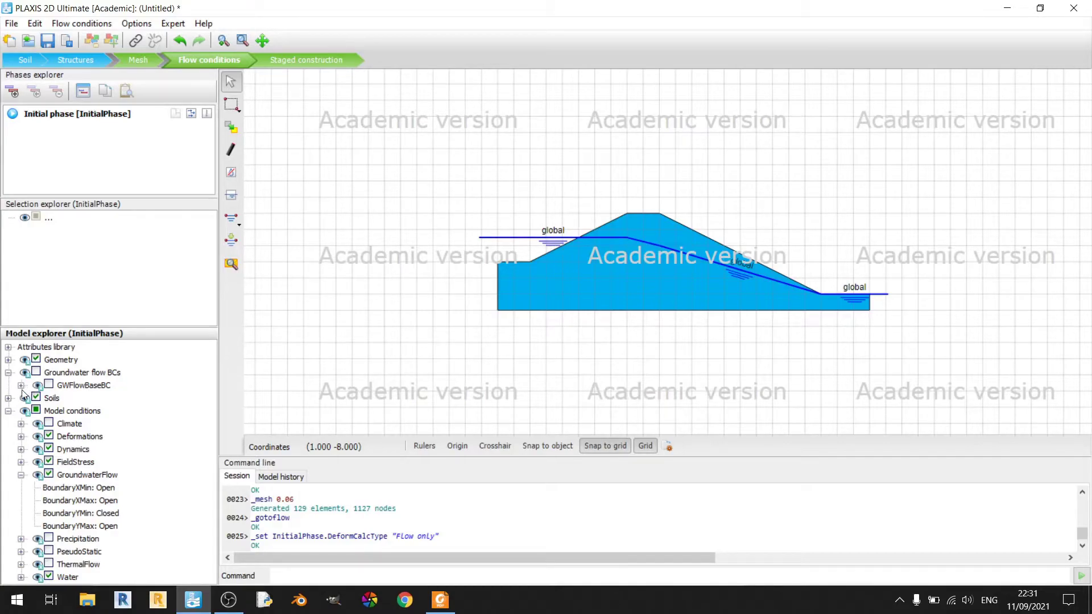
# Expand the GWFlowBaseBC group to view its boundary conditions and read the manual's Phase 1 instructions
pyautogui.click(21, 385)
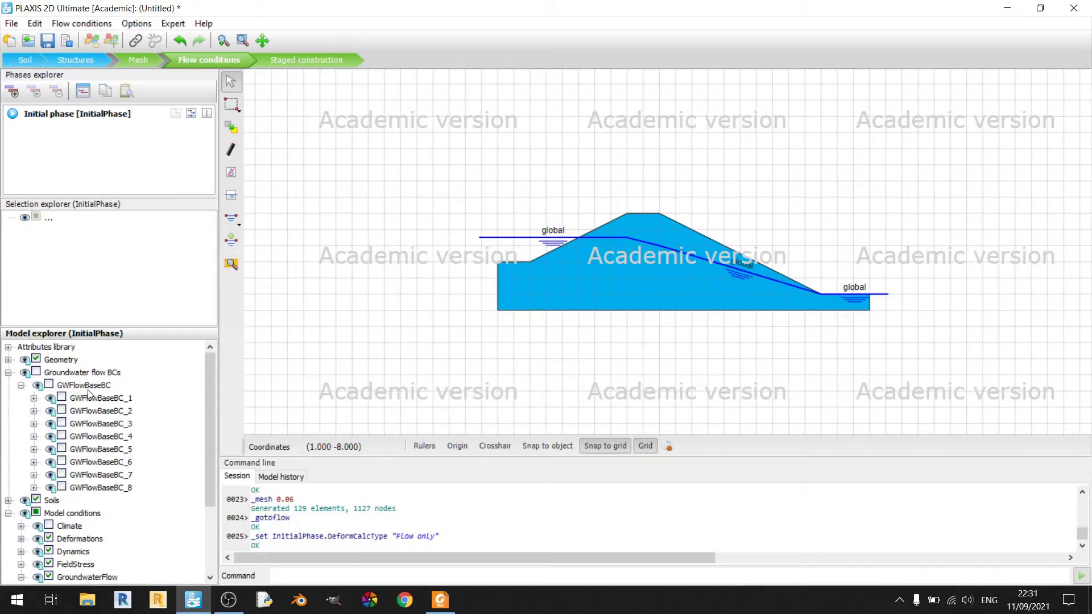
pyautogui.click(439, 600)
pyautogui.scroll(-3, 492, 489)
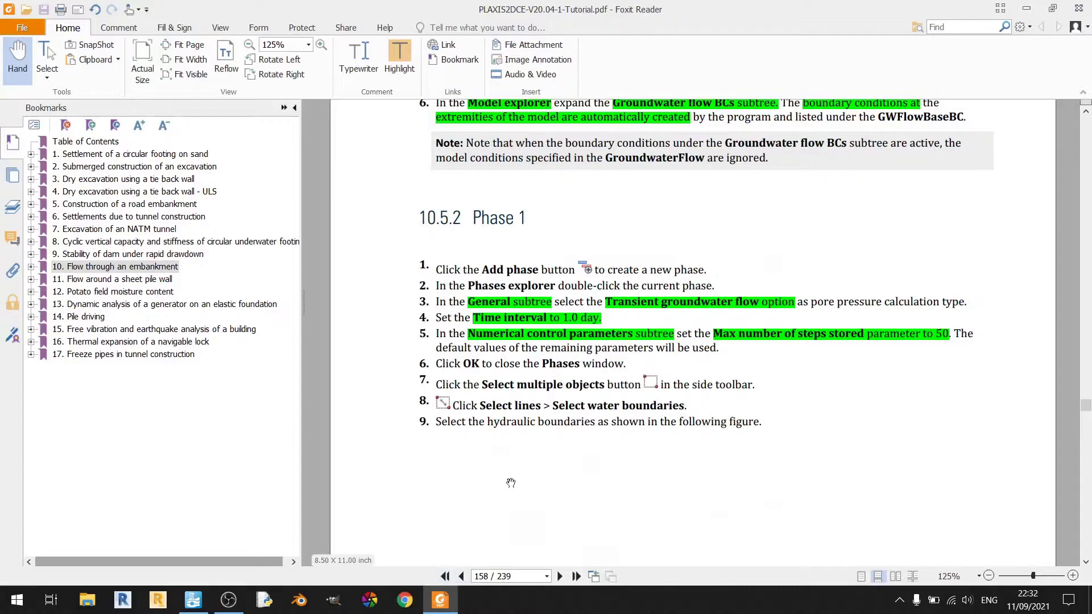
pyautogui.click(440, 601)
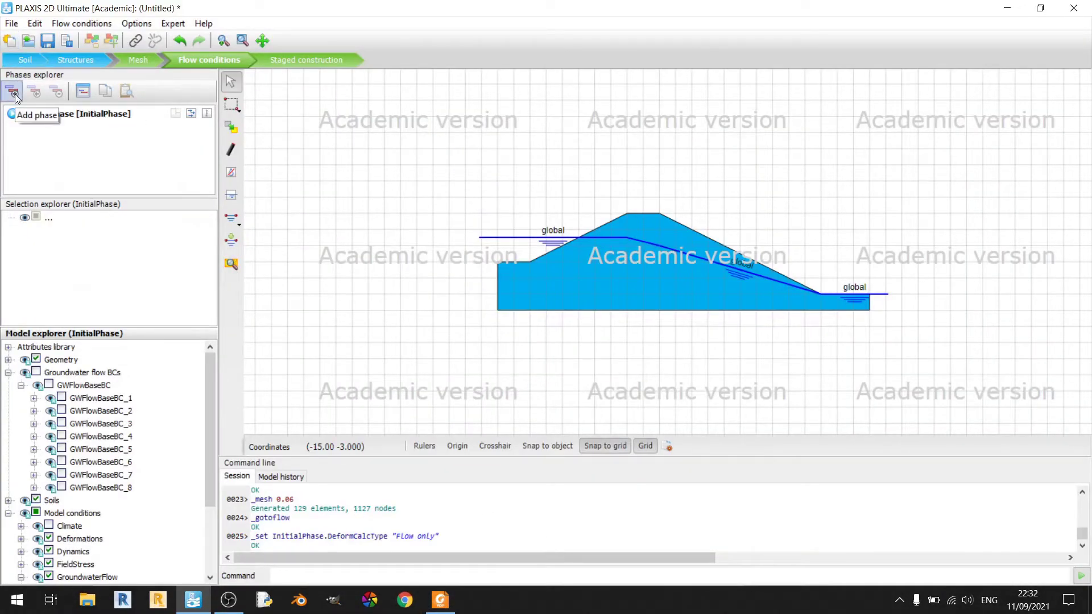
# Add a new phase after the initial phase and set its pore pressure calculation type to Transient groundwater flow
pyautogui.click(12, 92)
pyautogui.doubleClick(42, 128)
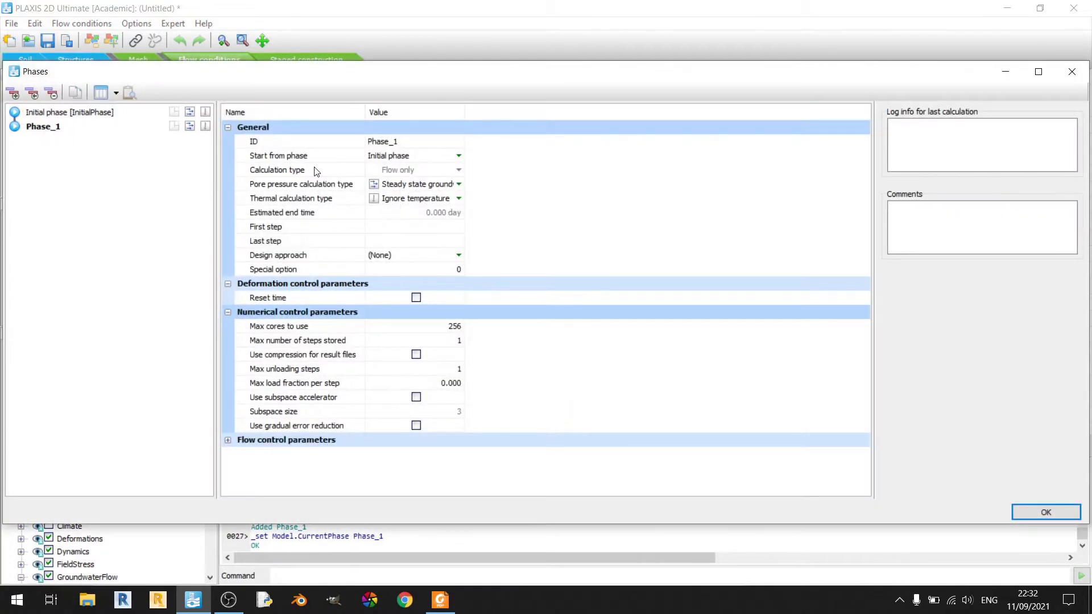
pyautogui.click(443, 186)
pyautogui.click(443, 186)
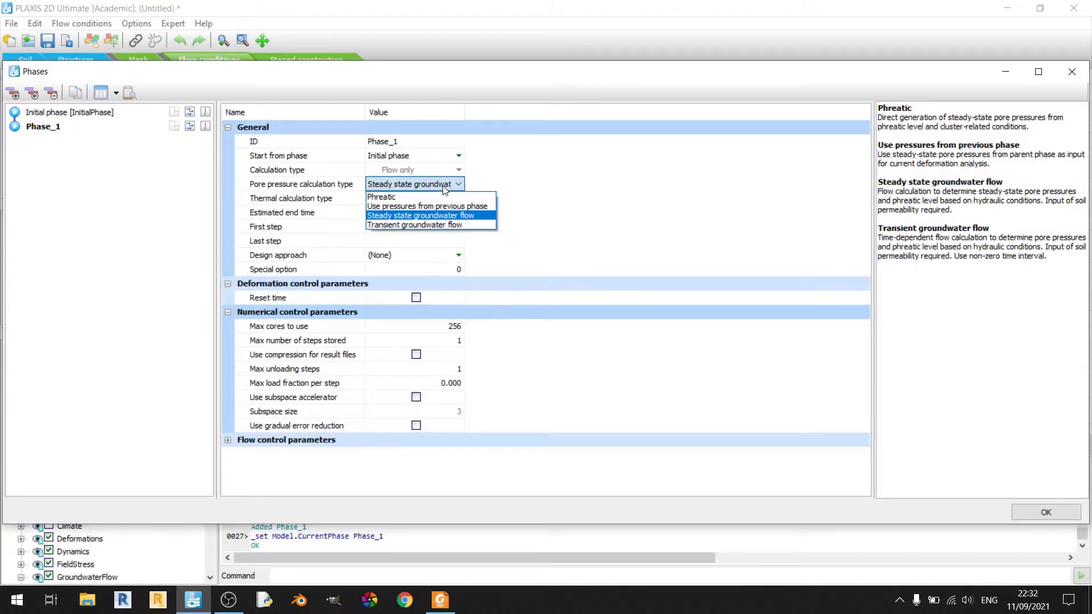
pyautogui.click(420, 226)
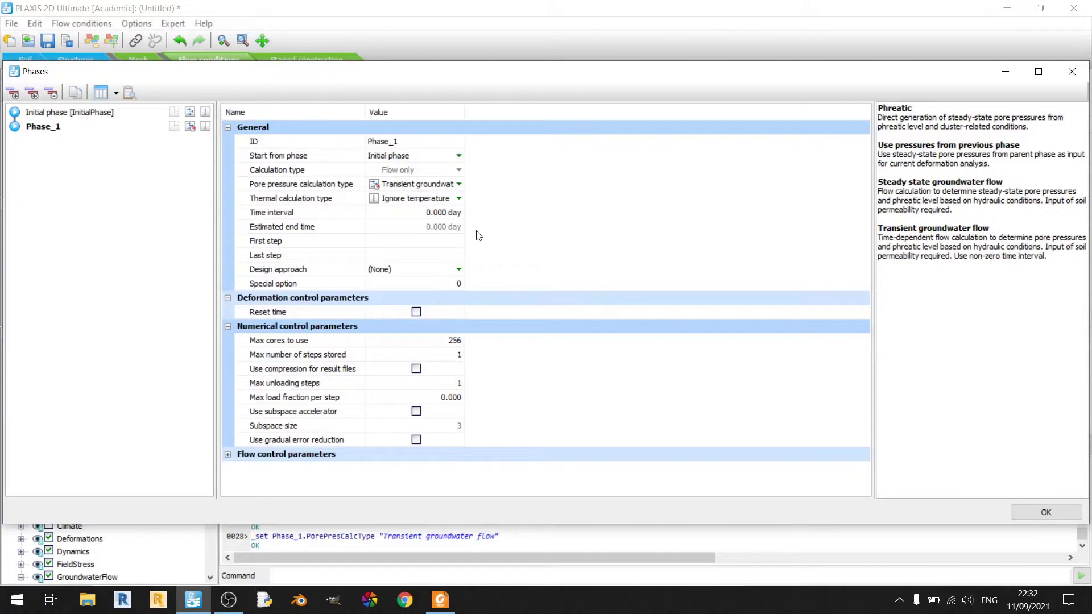
# Check the manual's Phase 1 settings and set the Phase_1 time interval to 1 day
pyautogui.click(440, 600)
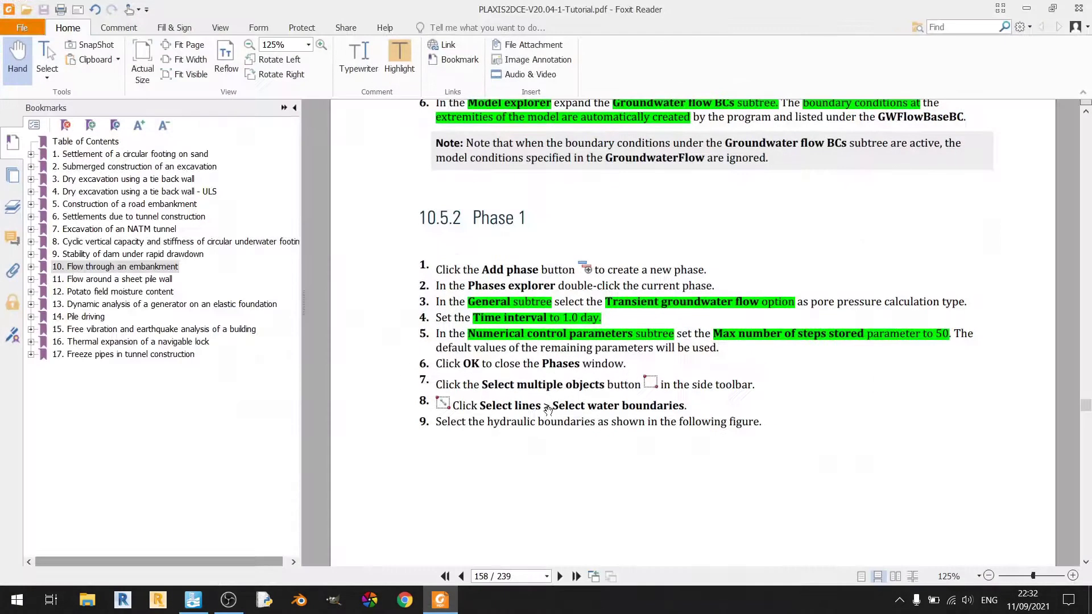
pyautogui.click(440, 600)
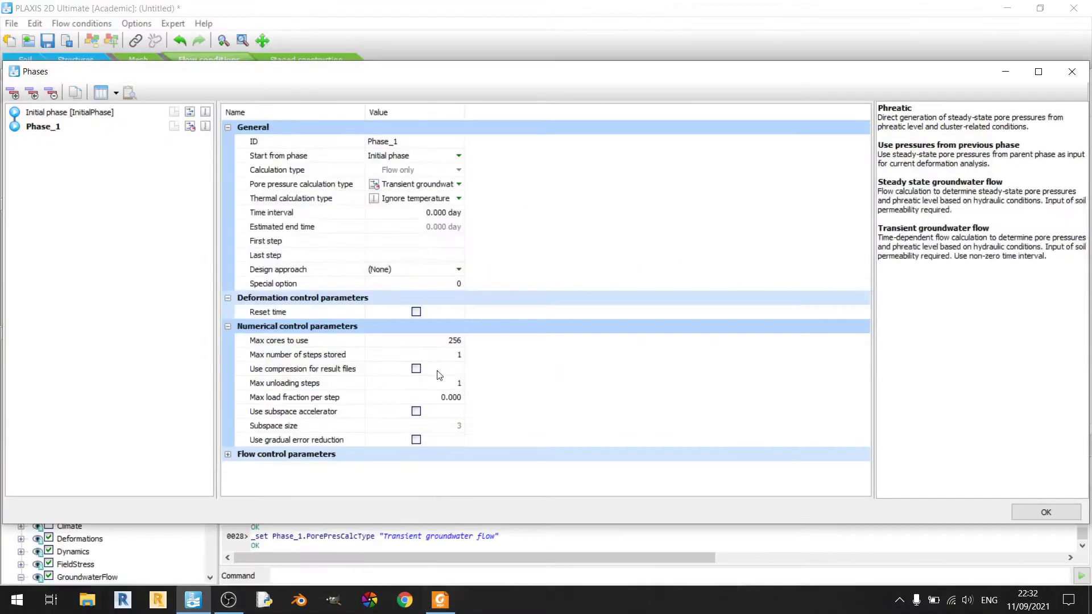
pyautogui.click(441, 213)
pyautogui.write('1')
pyautogui.press('Return')
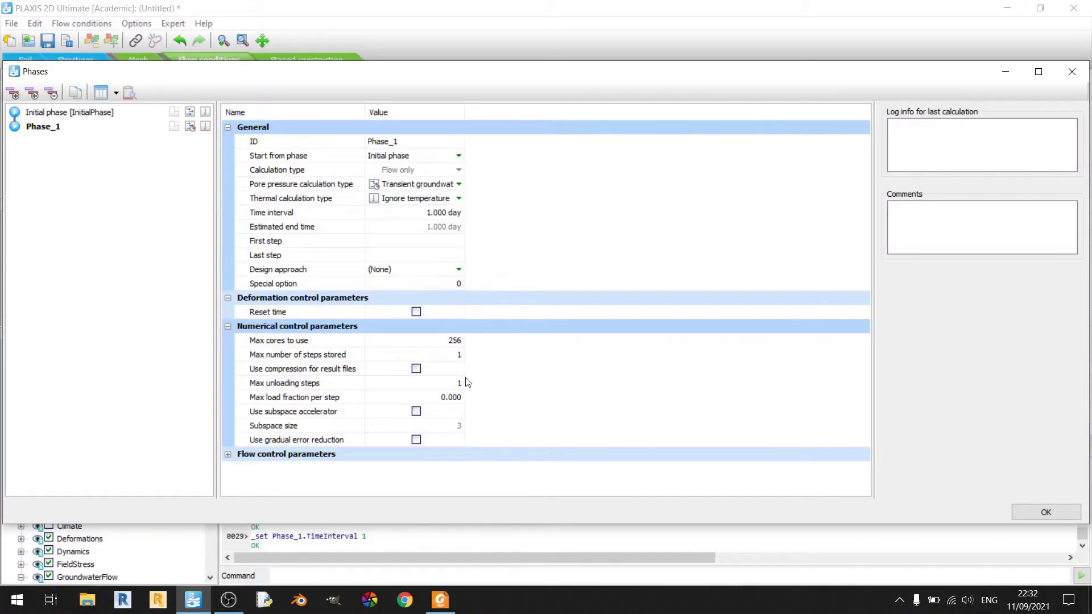
# Consult the manual, set the maximum number of steps stored for Phase_1 to 50 and accept the phase settings
pyautogui.click(440, 601)
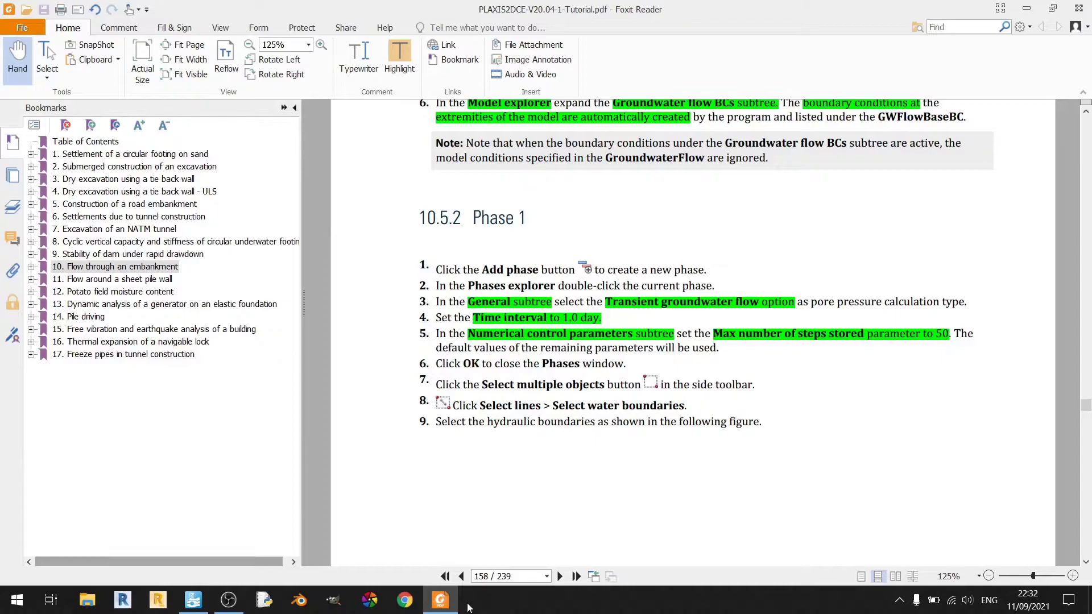
pyautogui.hotkey('alt', 'Tab')
pyautogui.click(438, 356)
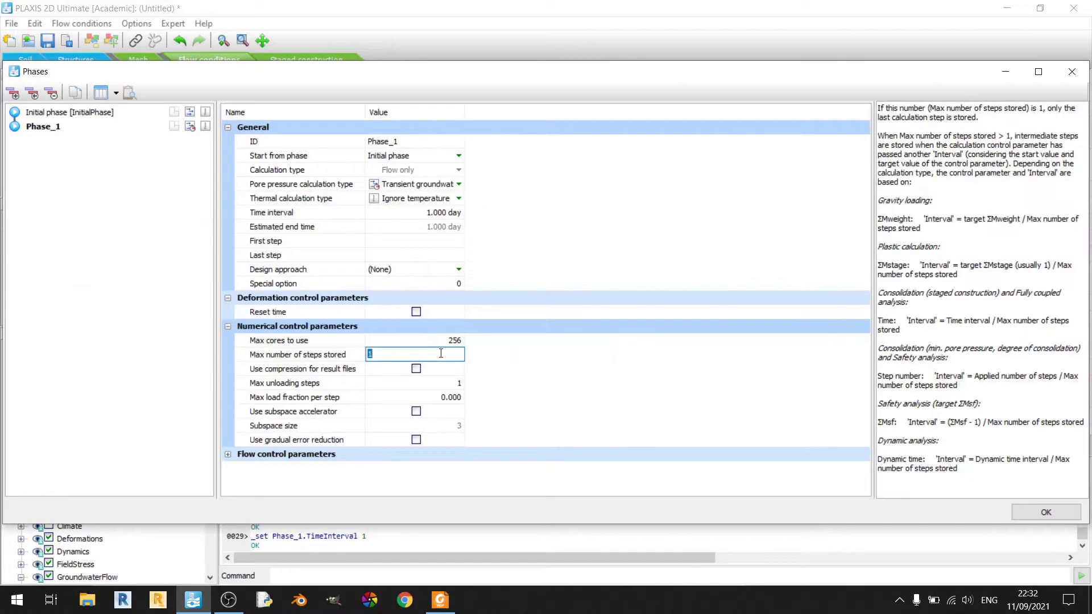
pyautogui.write('50')
pyautogui.press('Return')
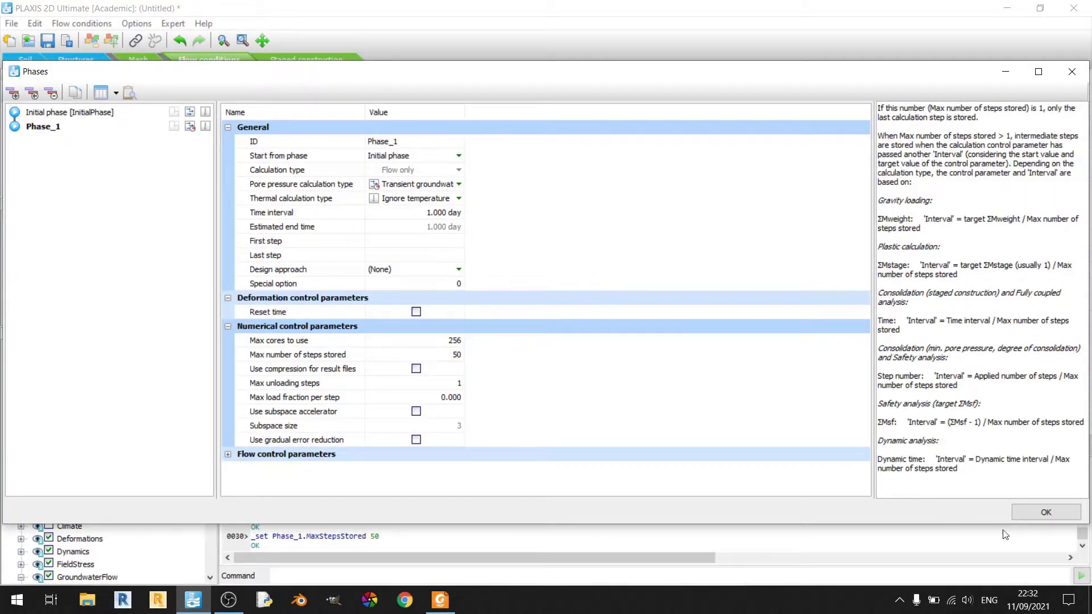
pyautogui.click(1050, 518)
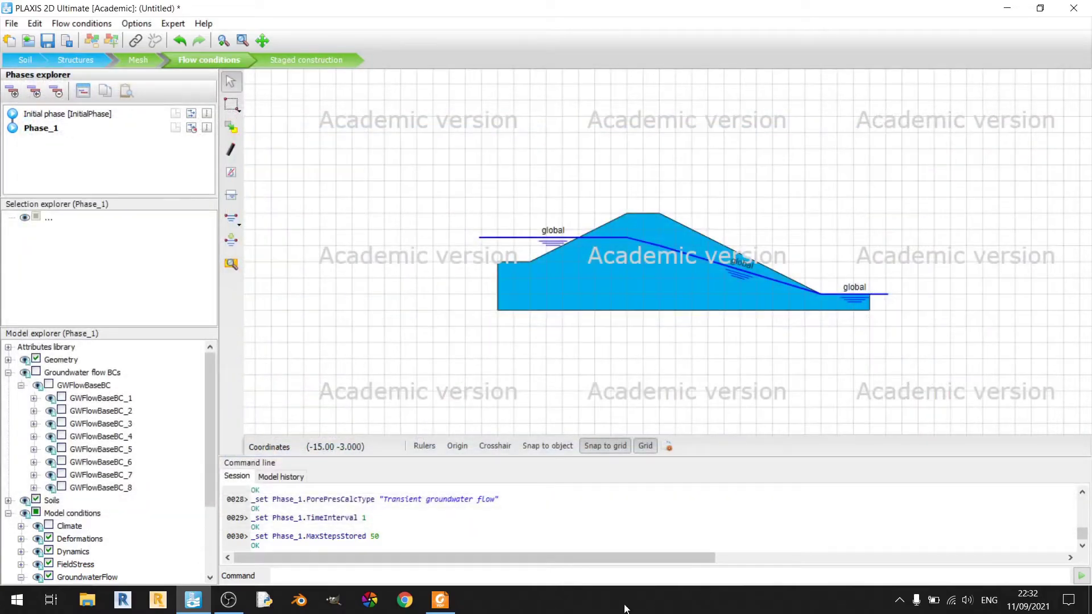
pyautogui.click(441, 601)
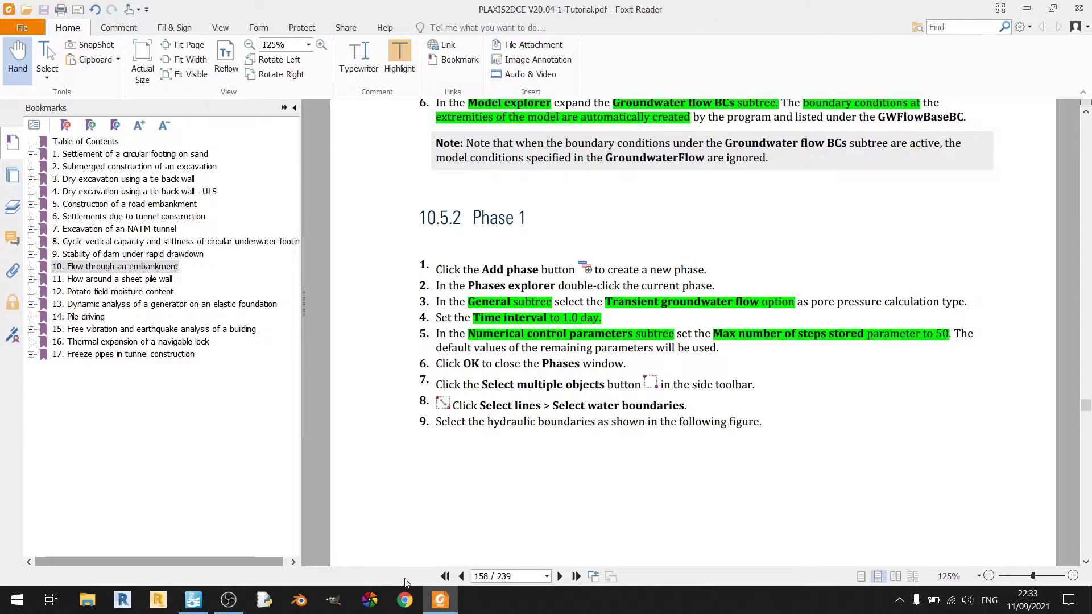
pyautogui.click(193, 600)
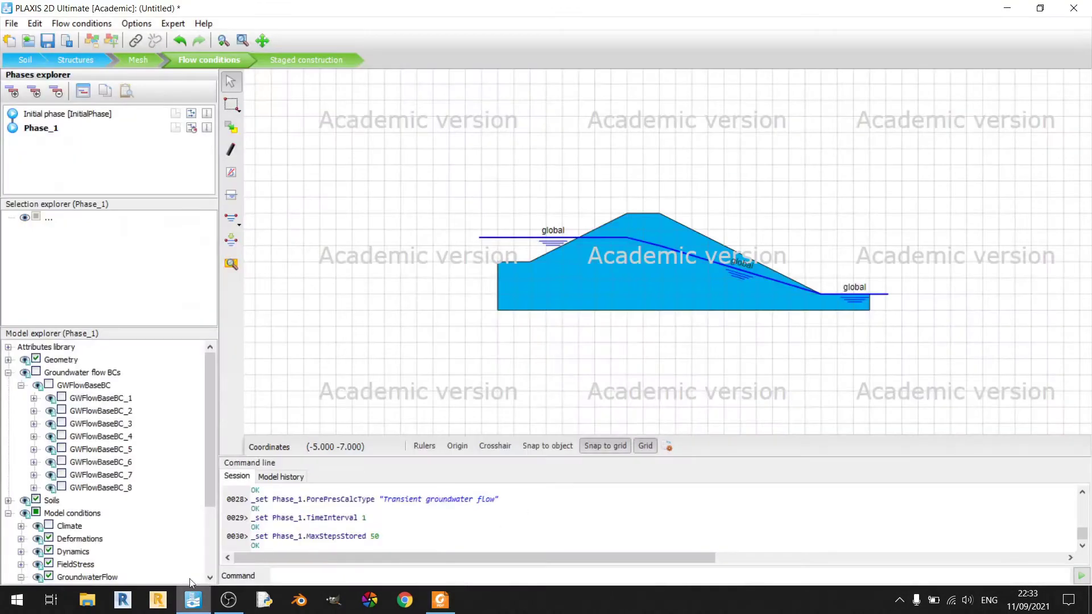
pyautogui.click(238, 114)
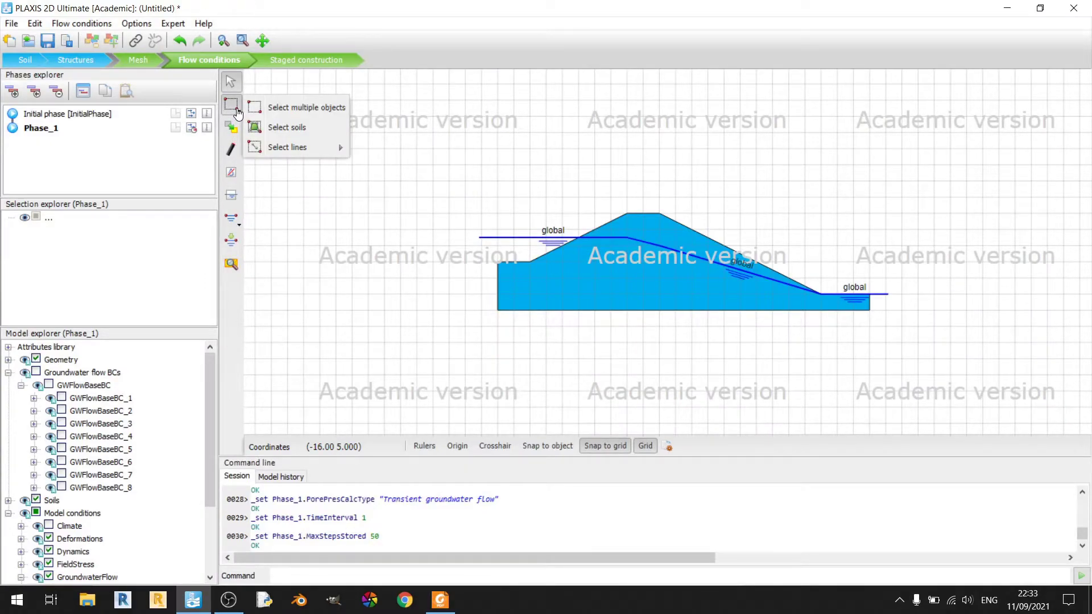
pyautogui.moveTo(279, 149)
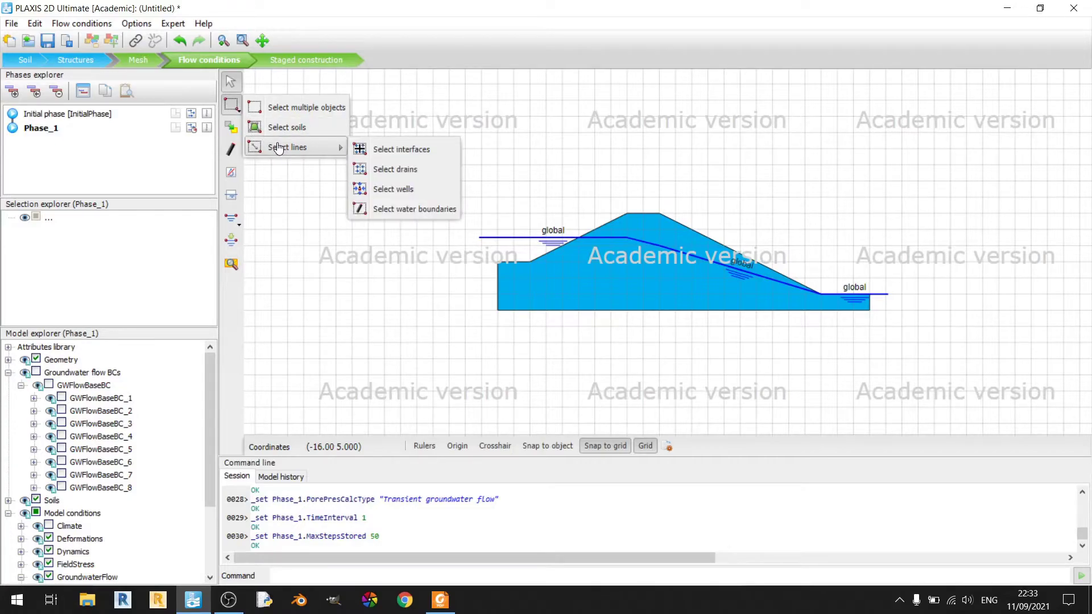
pyautogui.click(408, 211)
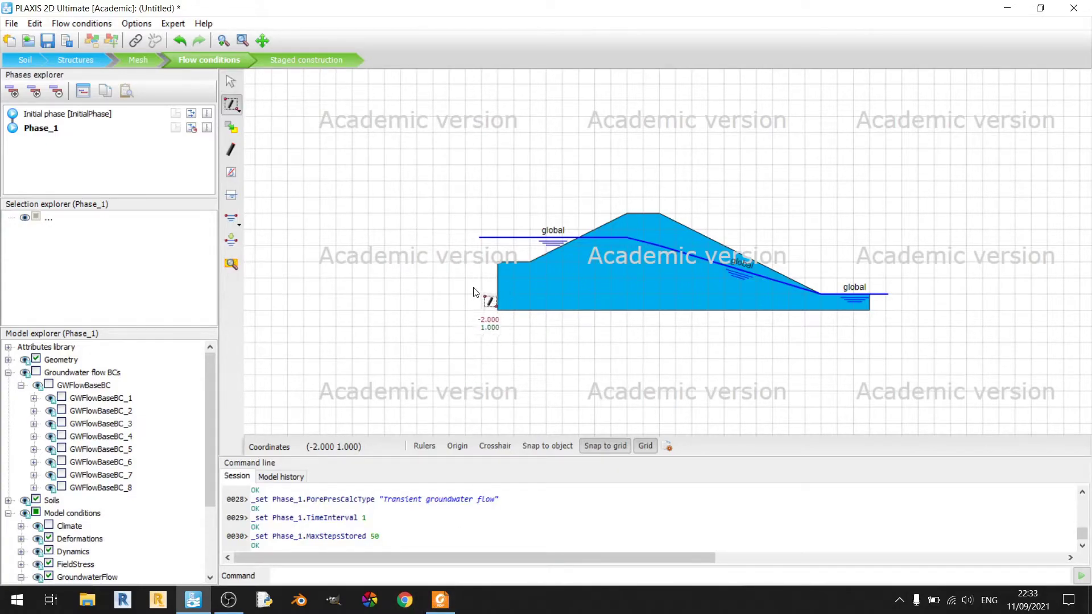
pyautogui.press('Escape')
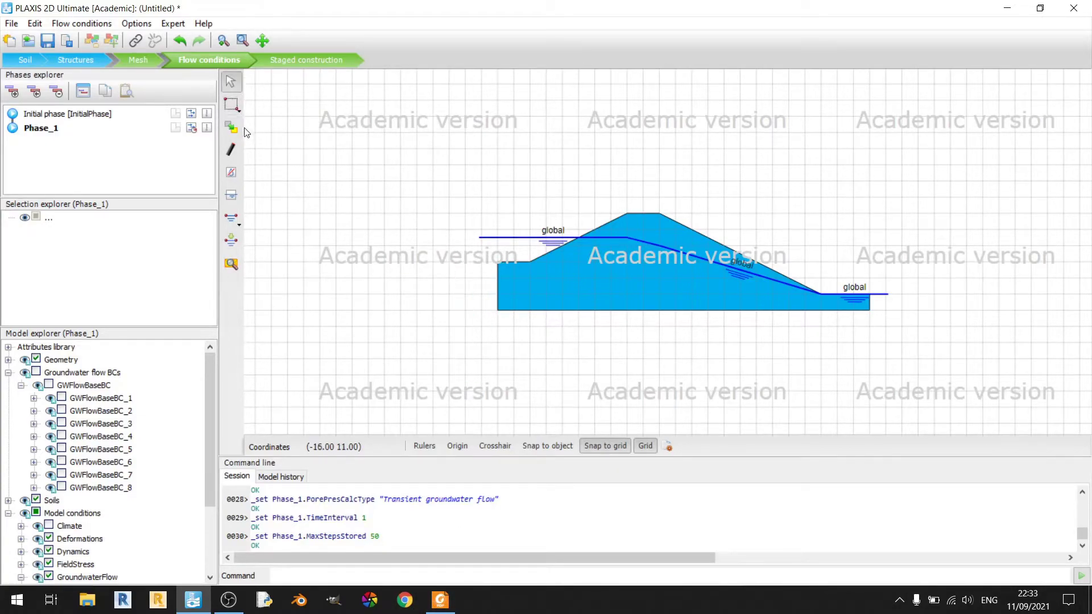
pyautogui.click(238, 114)
pyautogui.moveTo(295, 147)
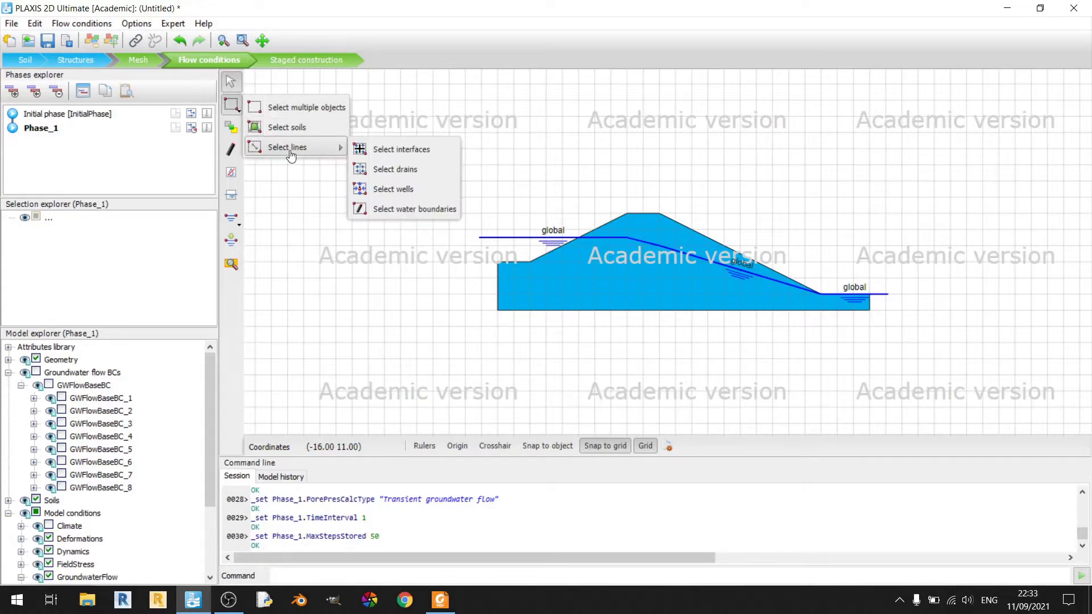
pyautogui.click(396, 210)
pyautogui.press('Escape')
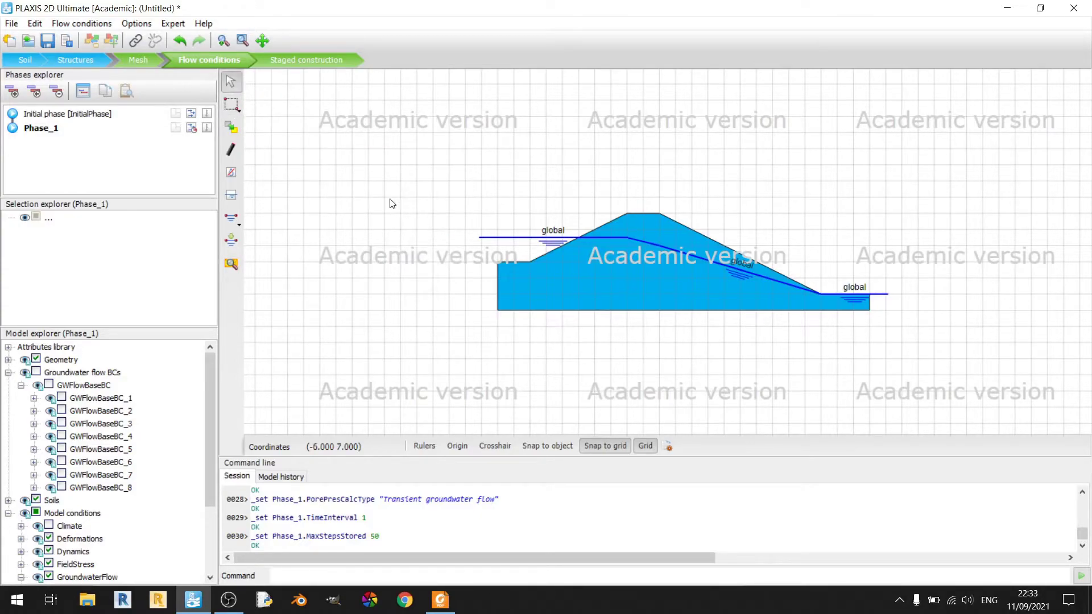
pyautogui.click(238, 111)
pyautogui.press('Escape')
# Using Select water boundaries, select the upstream hydraulic boundaries from the model's left edge to the embankment crest, as in the manual's figure
pyautogui.click(232, 105)
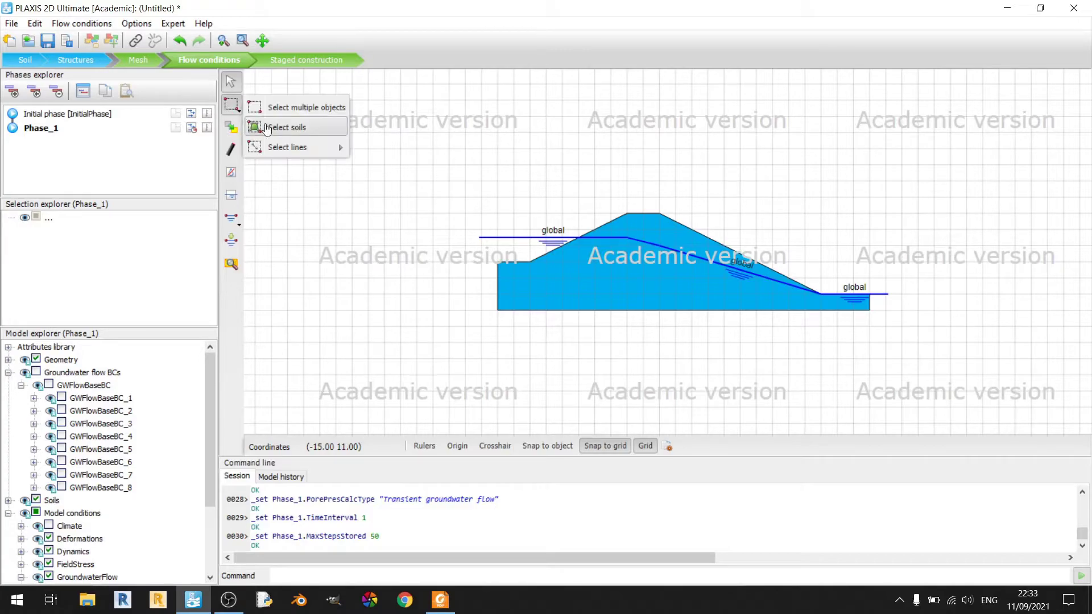
pyautogui.moveTo(286, 149)
pyautogui.click(380, 209)
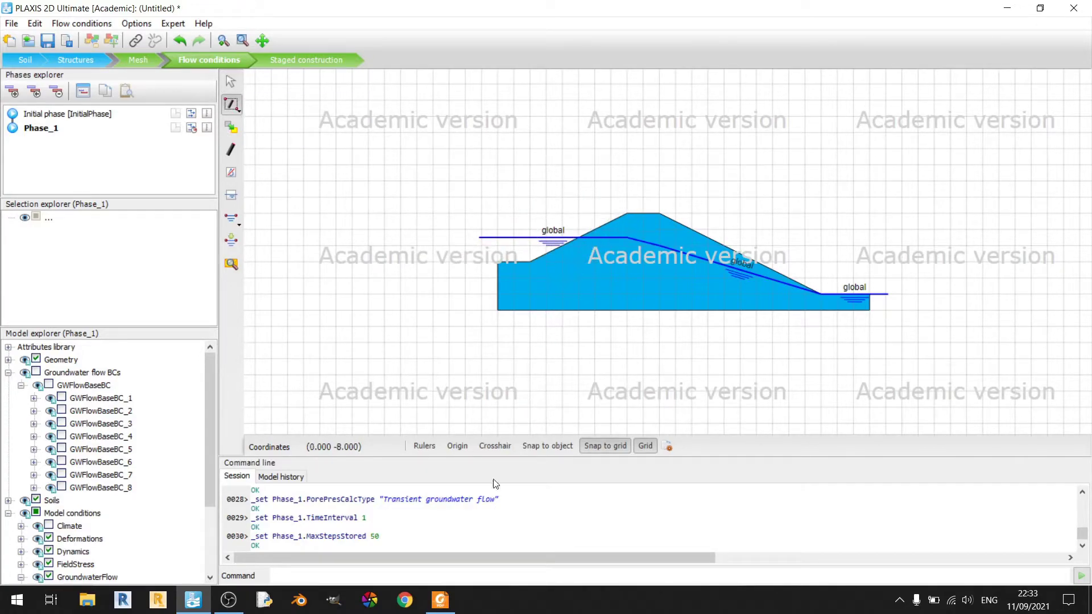
pyautogui.click(441, 600)
pyautogui.scroll(-4, 589, 349)
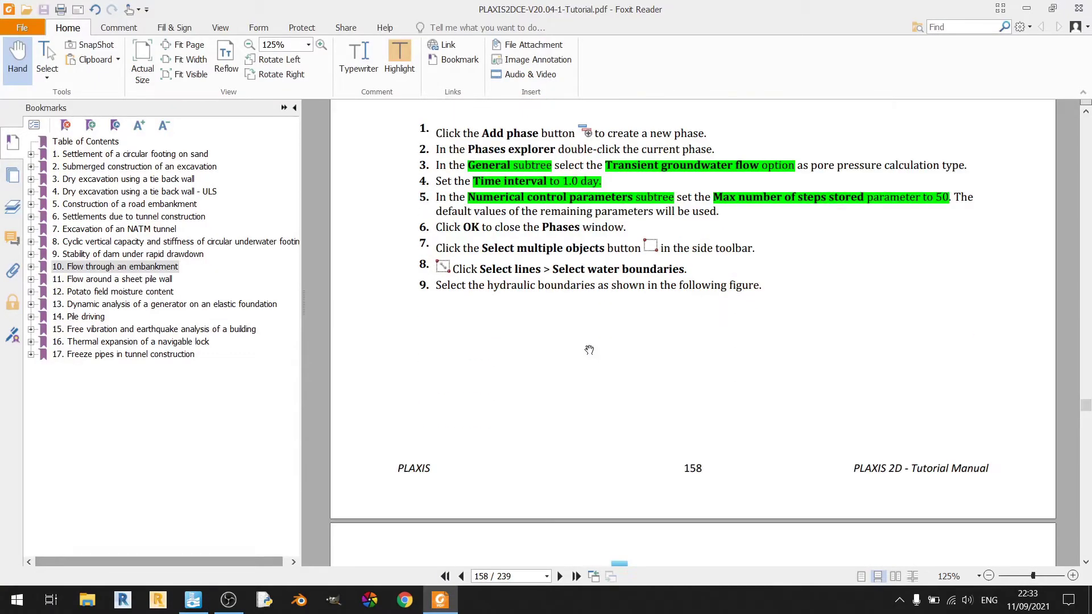
pyautogui.scroll(-4, 589, 349)
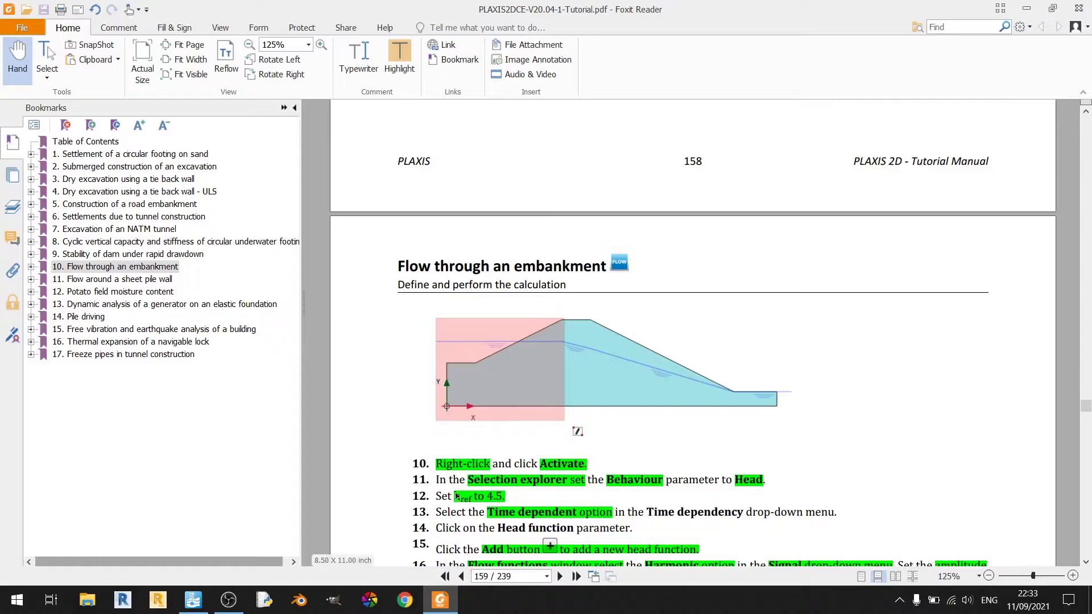
pyautogui.click(193, 600)
pyautogui.moveTo(610, 203); pyautogui.dragTo(477, 299)
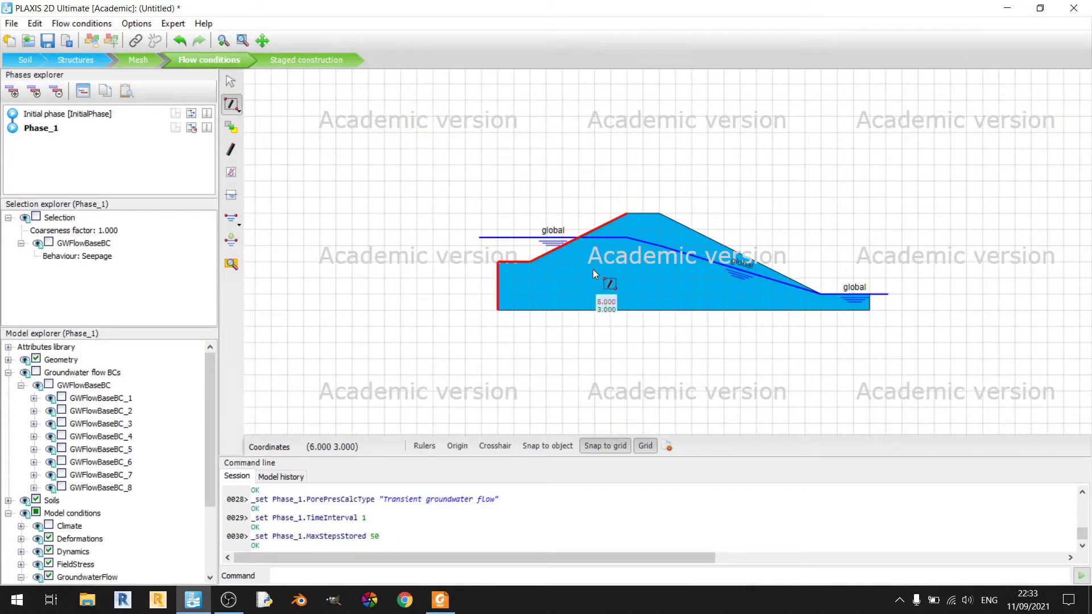
# Check the manual's next instruction and activate the selected upstream groundwater flow boundaries in Phase_1
pyautogui.click(436, 600)
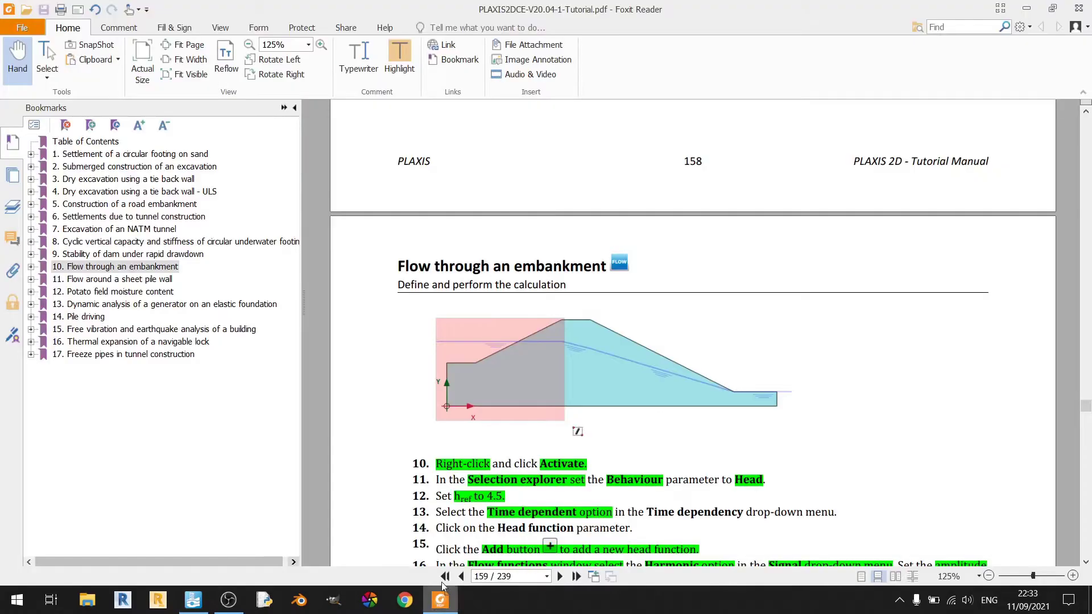
pyautogui.click(440, 600)
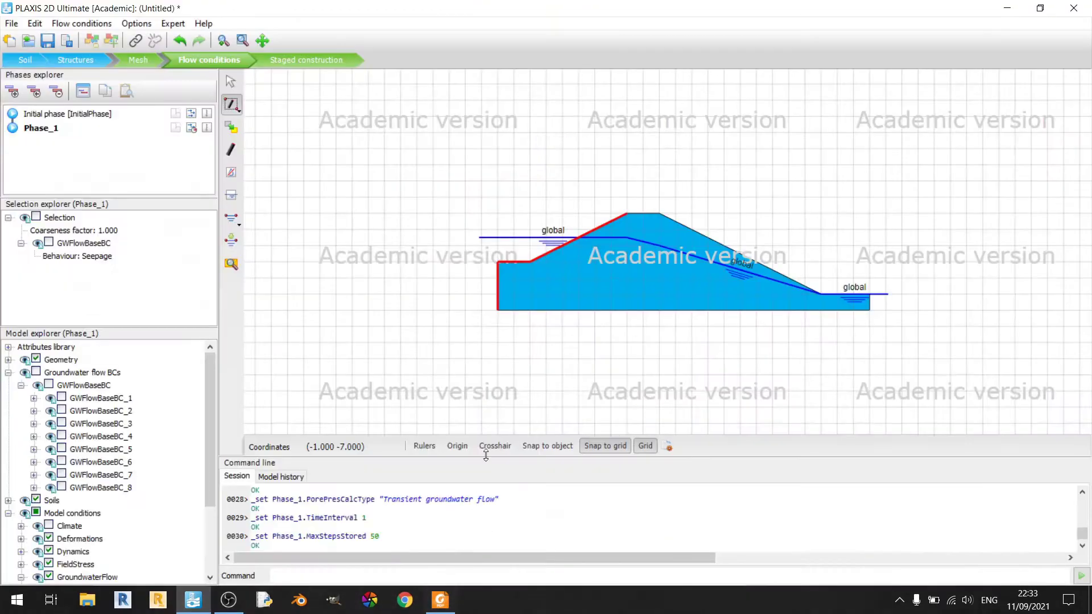
pyautogui.rightClick(532, 261)
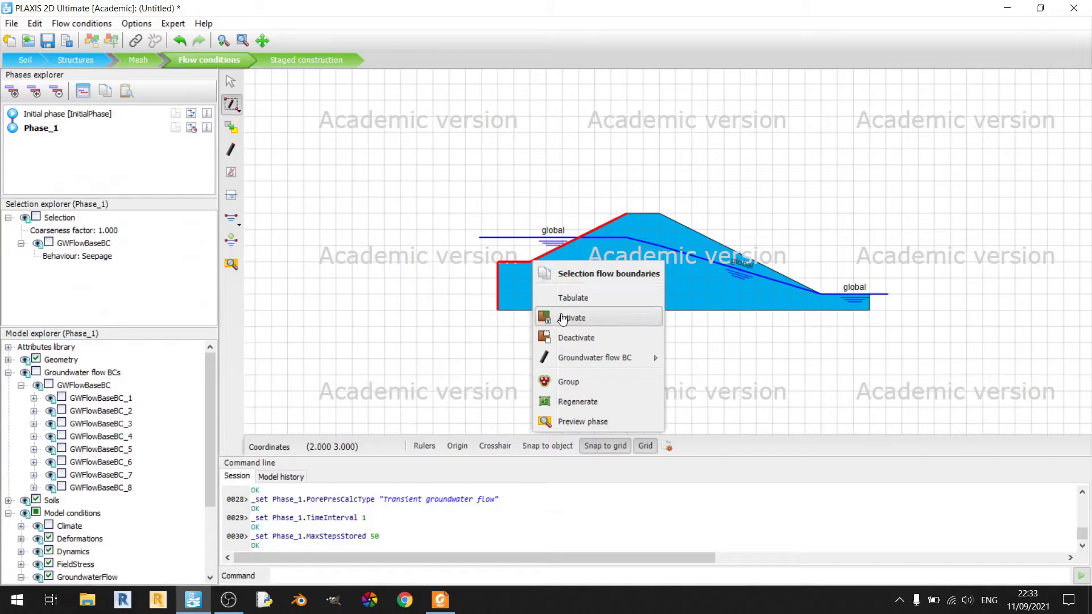
pyautogui.click(565, 319)
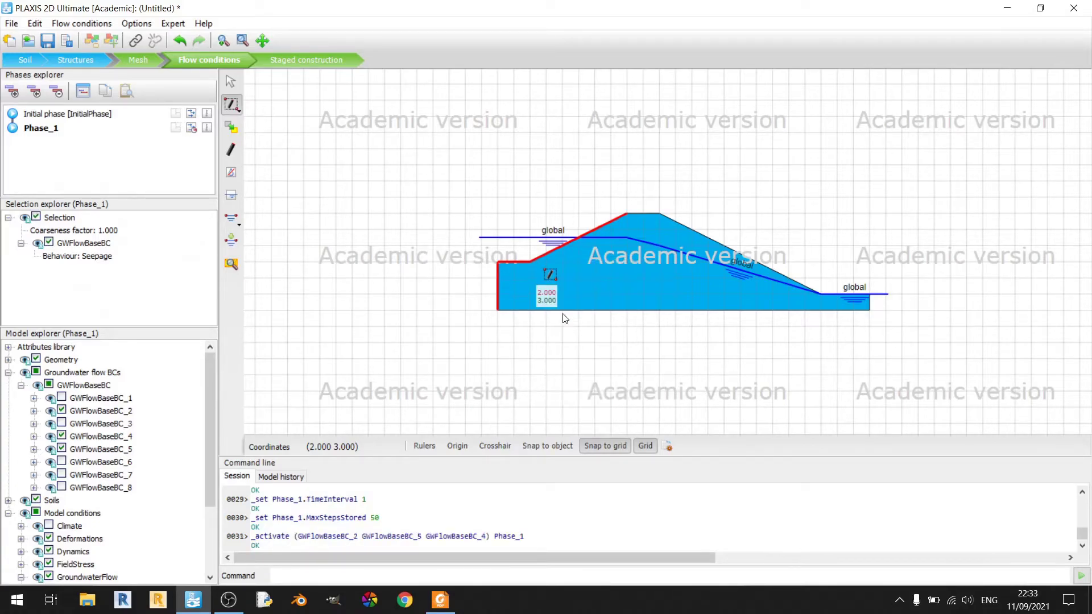
# Consult the manual and set the selected upstream boundaries' behaviour to Head with an href of 4.5 m
pyautogui.click(440, 601)
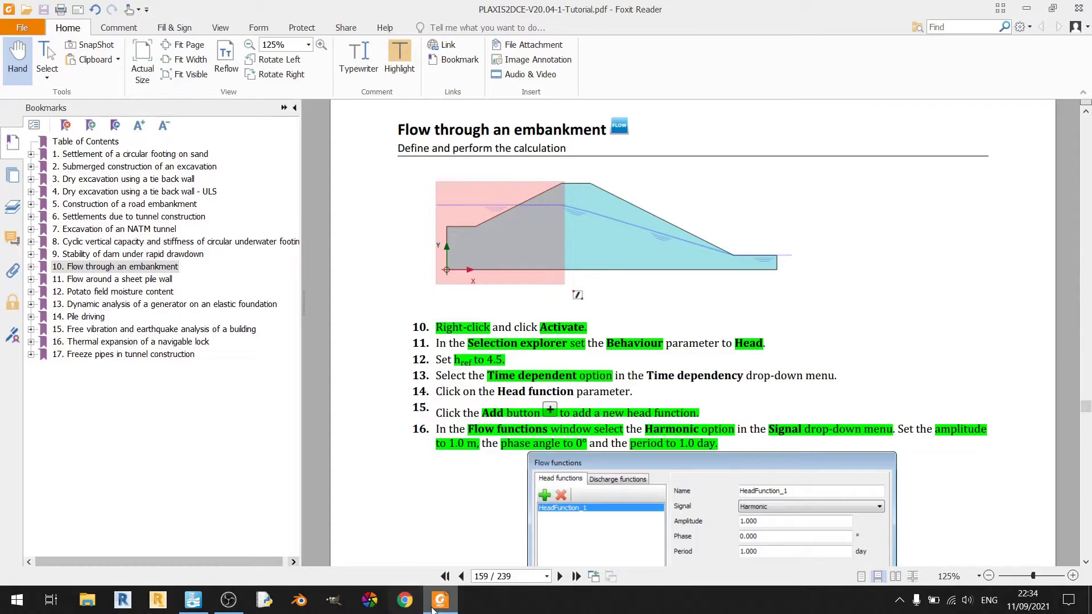
pyautogui.click(193, 600)
pyautogui.click(114, 258)
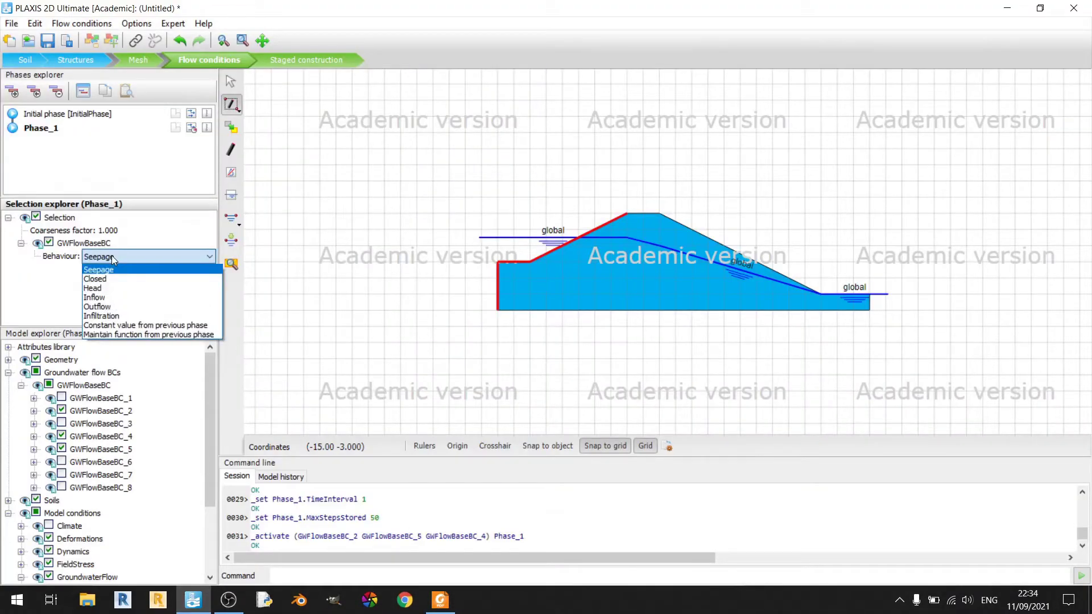
pyautogui.click(120, 289)
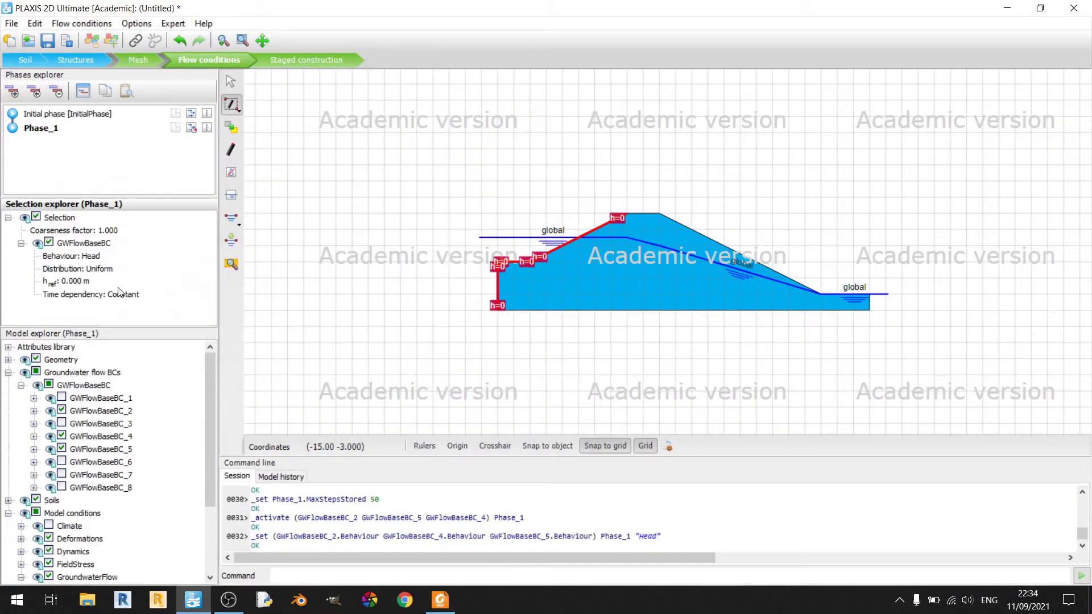
pyautogui.click(113, 272)
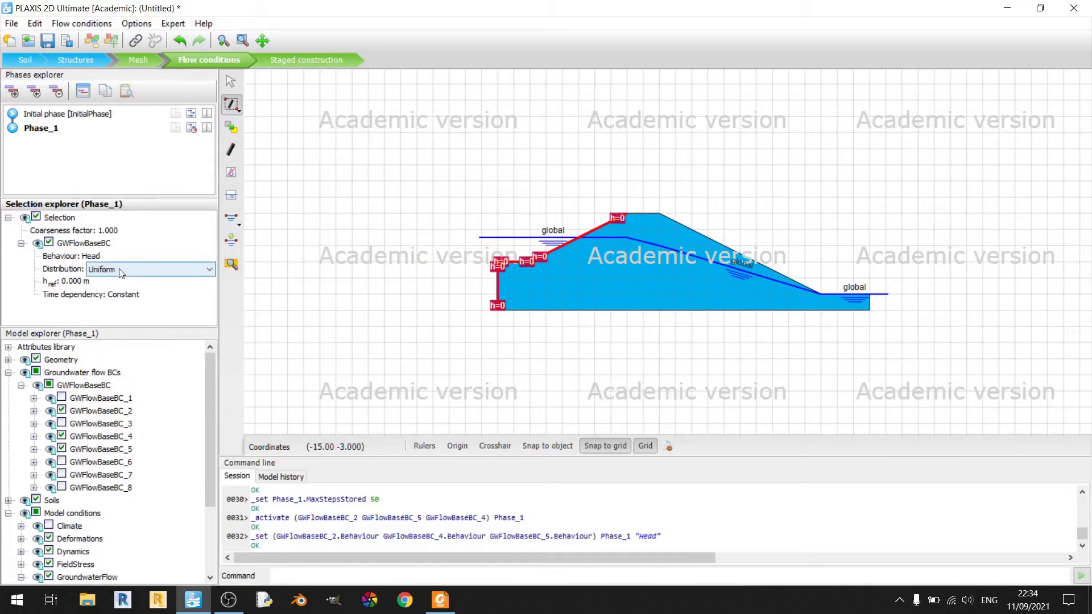
pyautogui.click(88, 281)
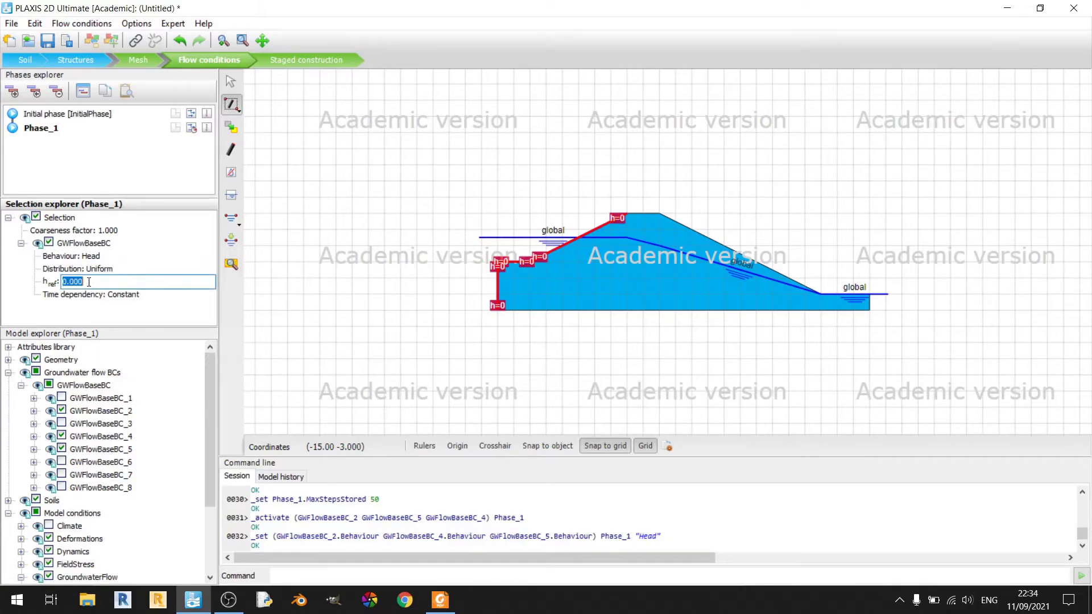
pyautogui.write('4.5')
pyautogui.press('Return')
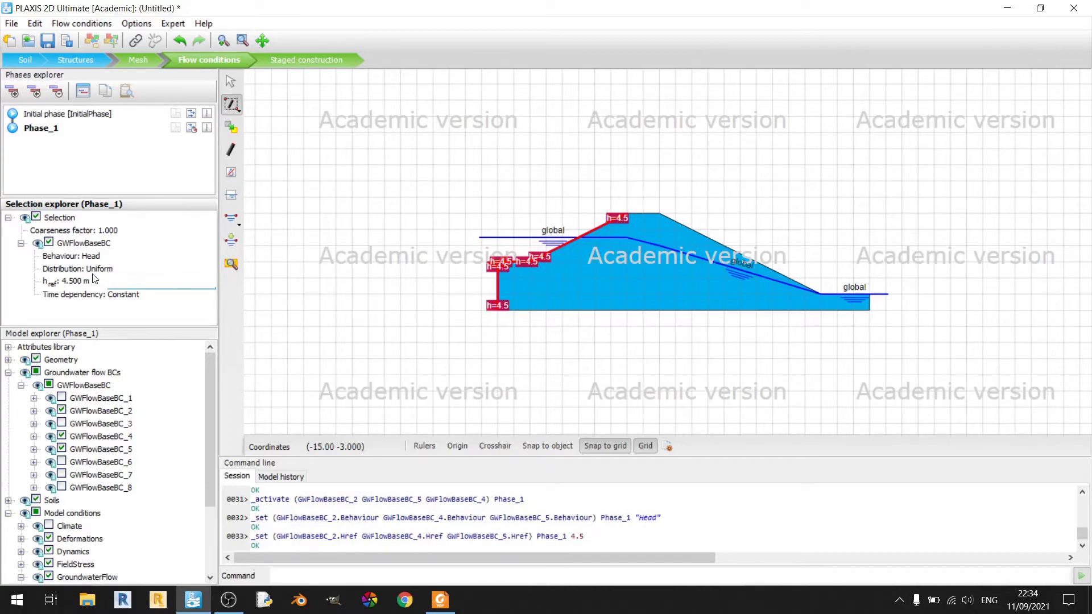
# Check the manual's next instruction and set the upstream boundaries' time dependency to Time dependent
pyautogui.click(129, 294)
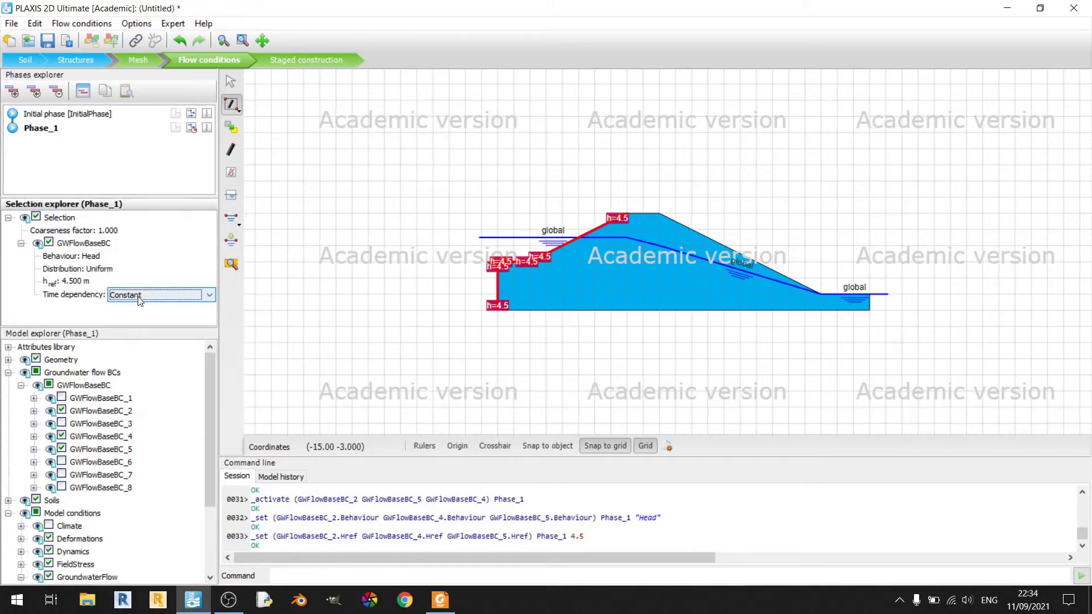
pyautogui.click(139, 300)
pyautogui.click(441, 600)
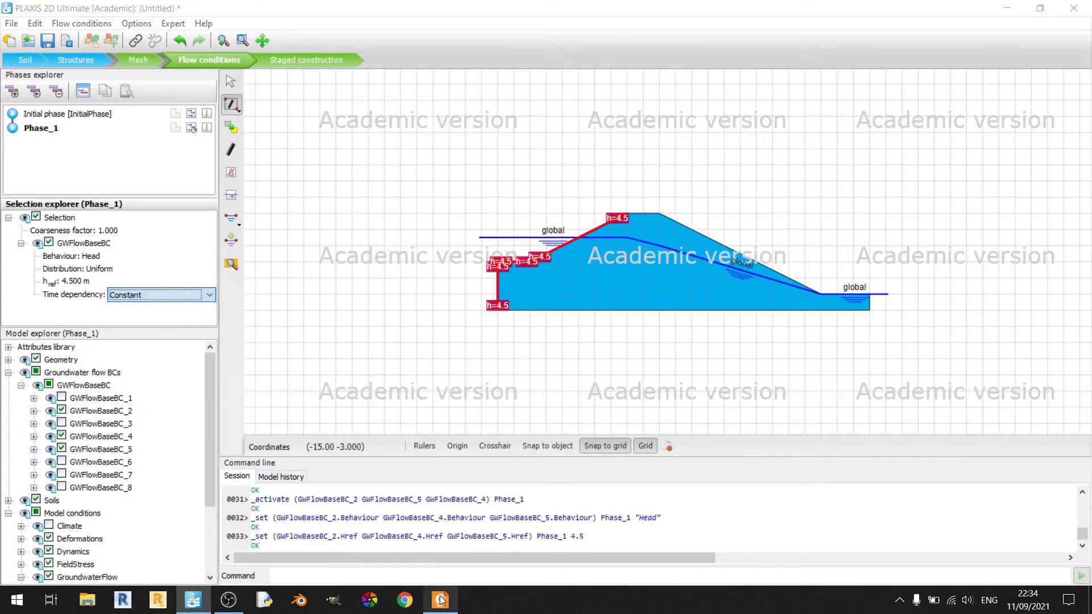
pyautogui.scroll(-3, 693, 398)
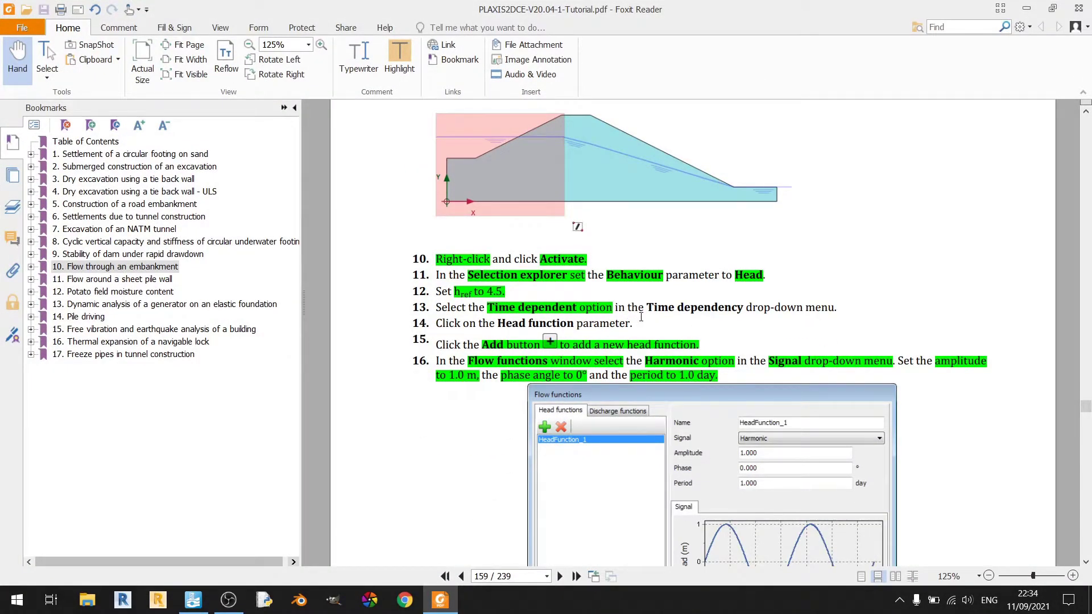
pyautogui.click(193, 600)
pyautogui.click(145, 295)
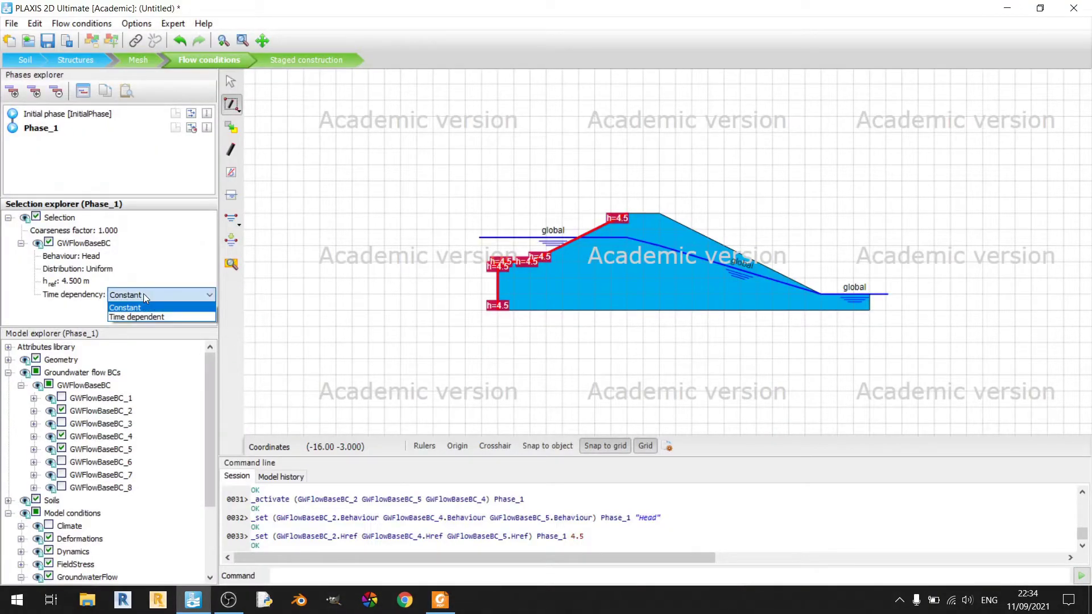
pyautogui.click(141, 316)
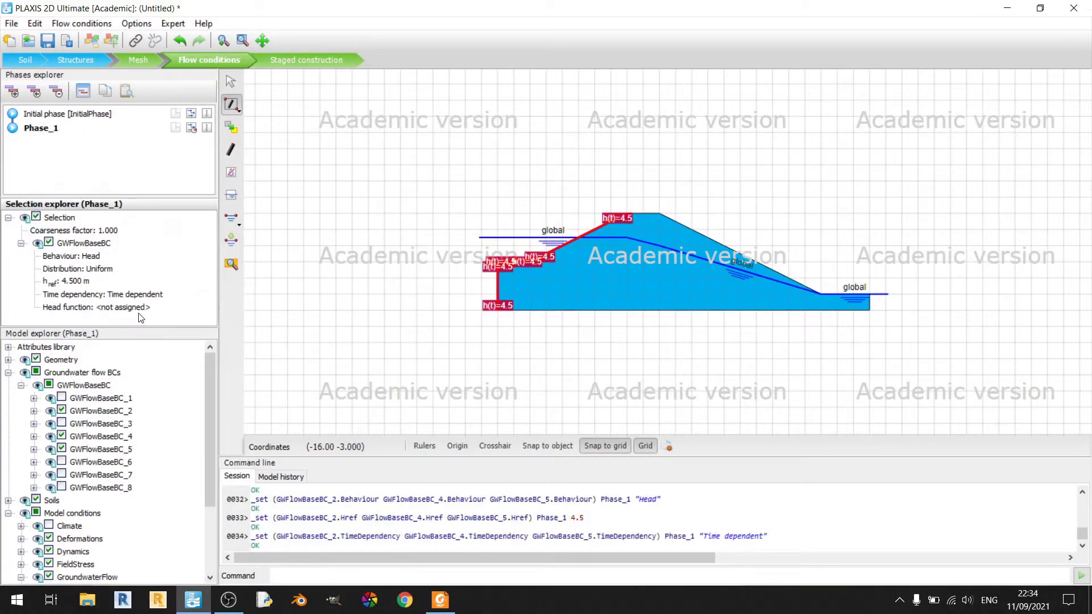
# Add a new head function for the upstream boundaries and check the manual's harmonic signal settings
pyautogui.click(144, 307)
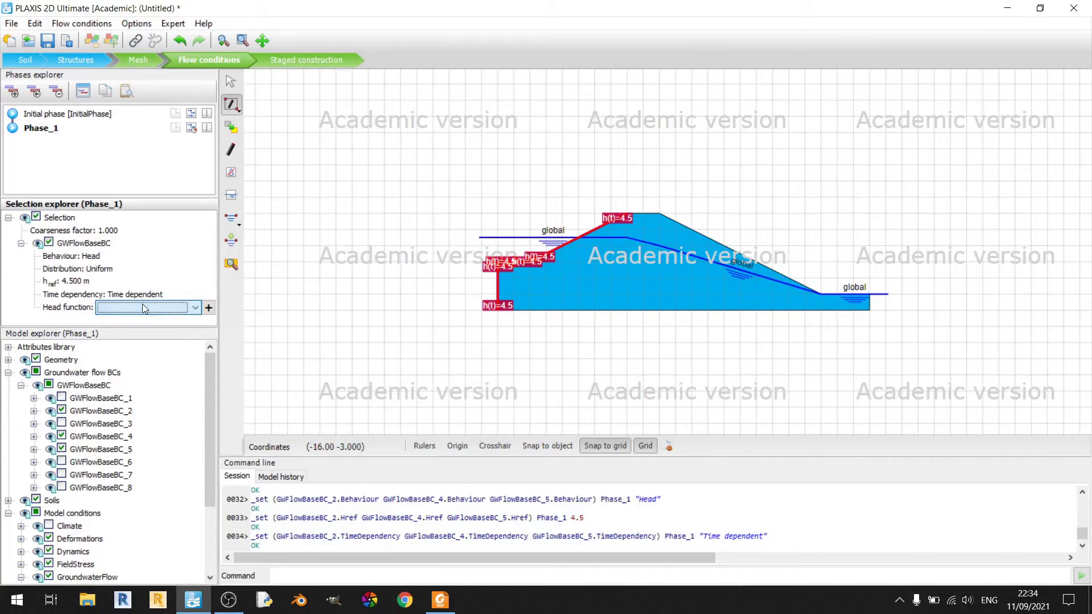
pyautogui.click(209, 308)
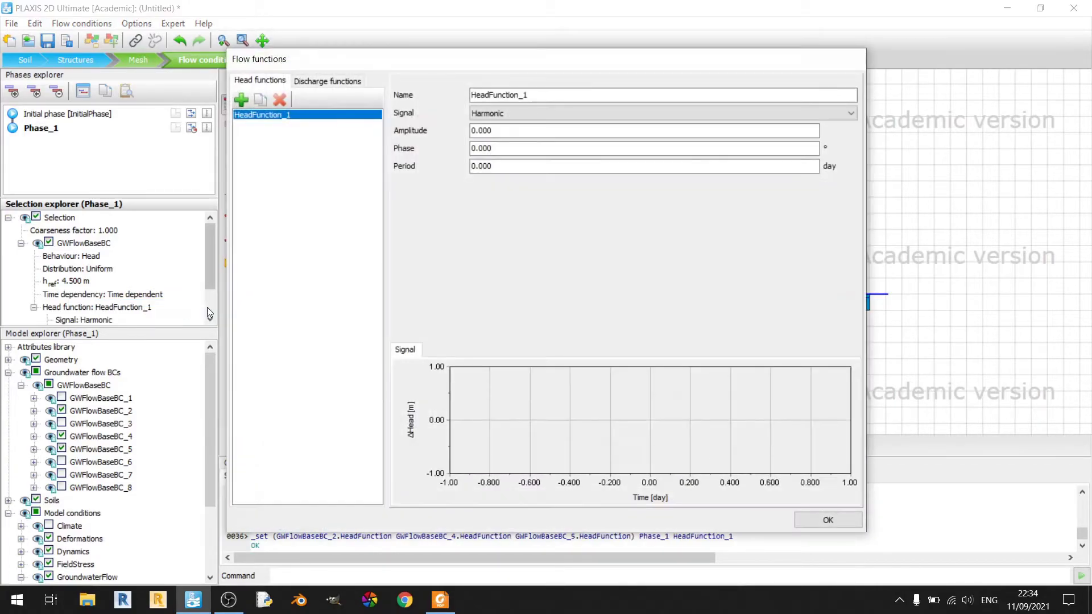
pyautogui.click(454, 607)
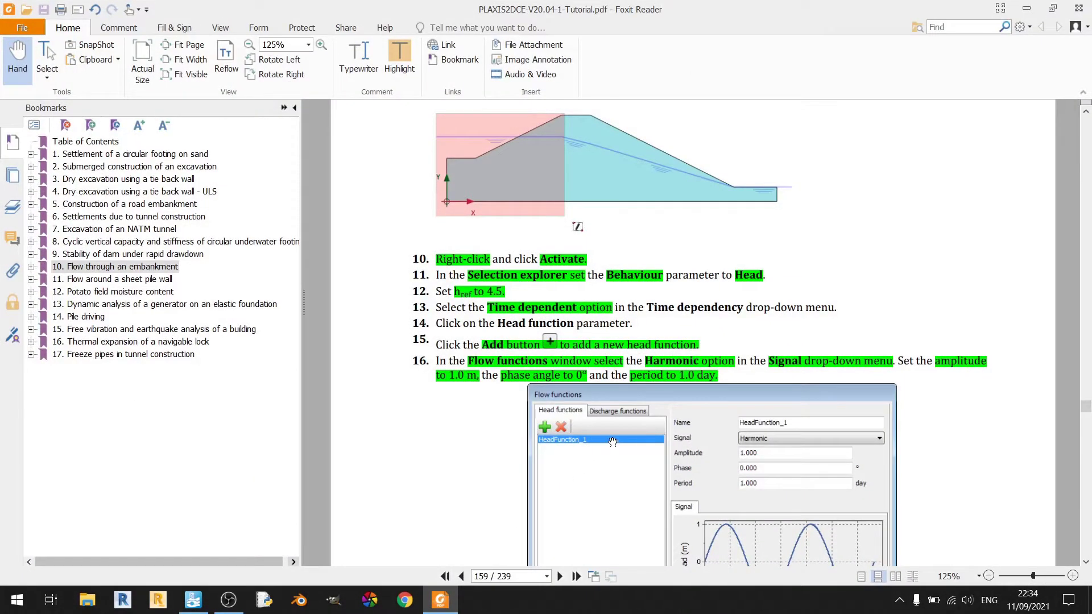
pyautogui.scroll(-3, 613, 442)
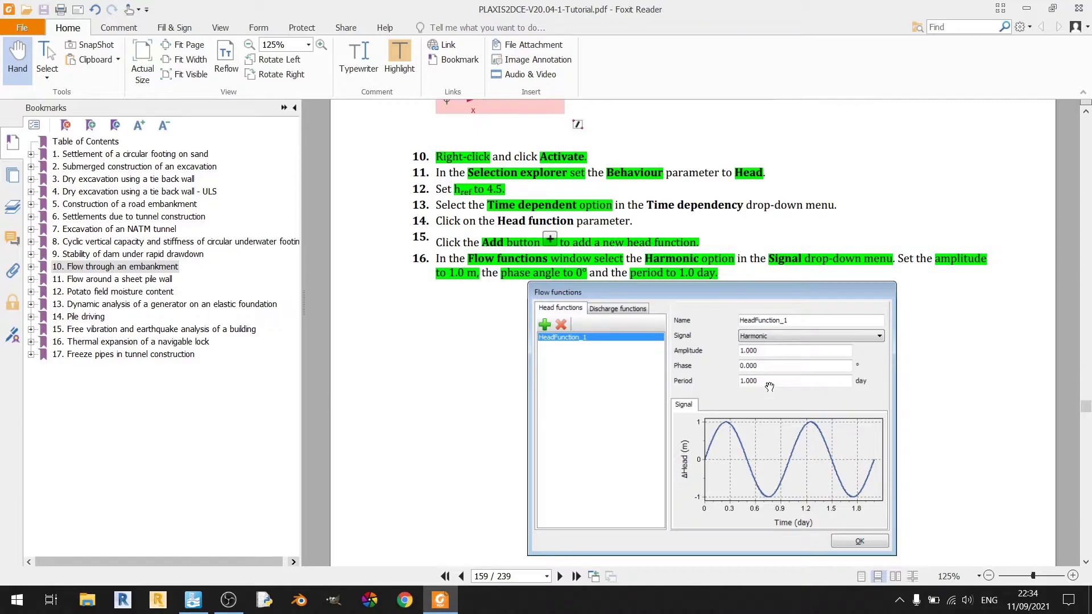
# Give the harmonic head function an amplitude of 1 m and a period of 1 day, and accept it
pyautogui.click(441, 600)
pyautogui.click(544, 135)
pyautogui.write('1')
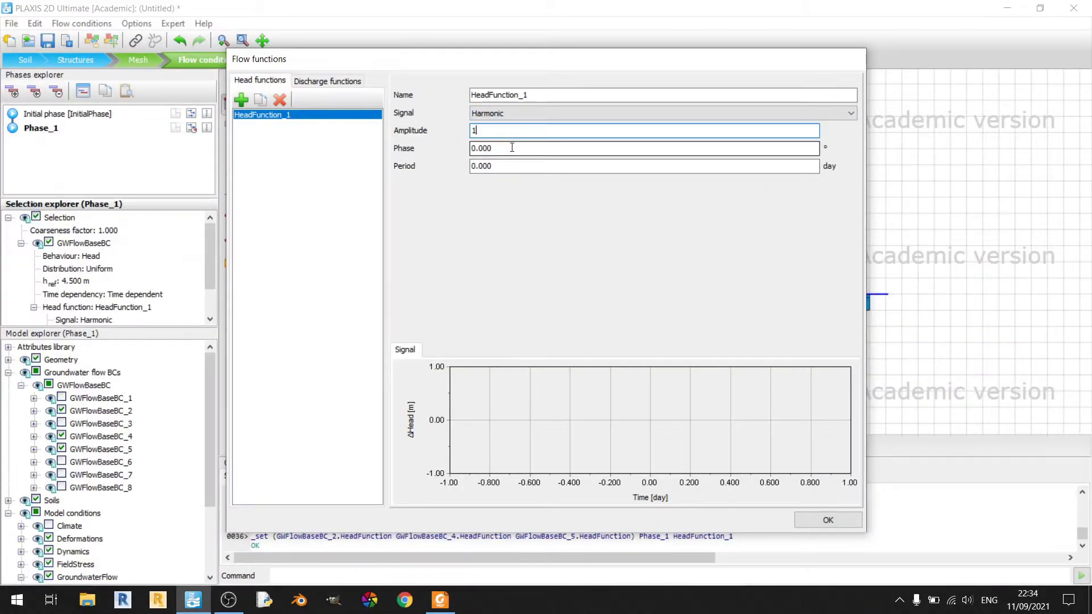
pyautogui.click(512, 148)
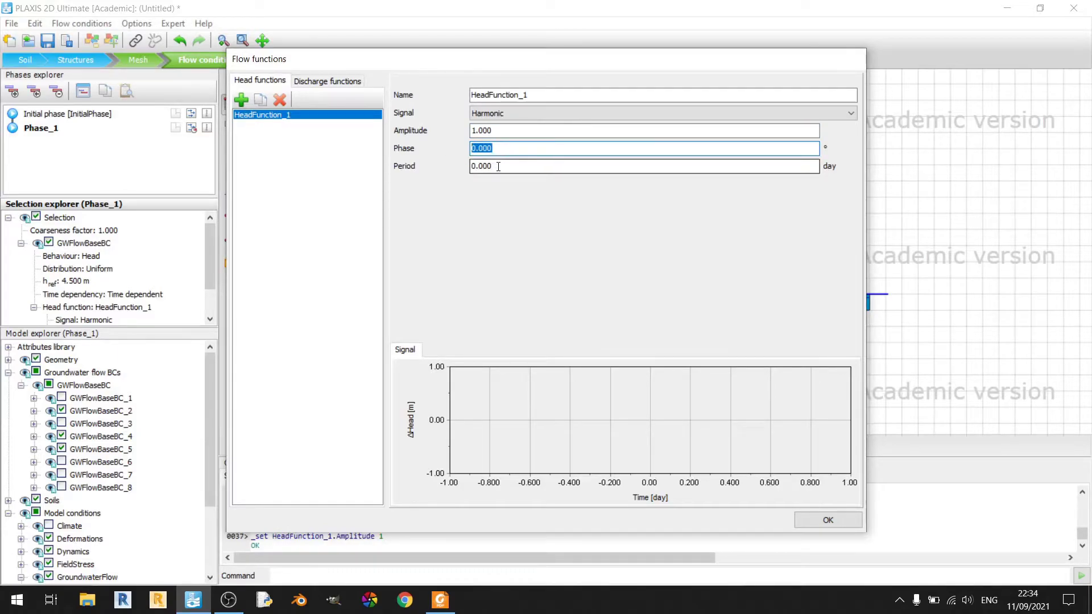
pyautogui.click(498, 167)
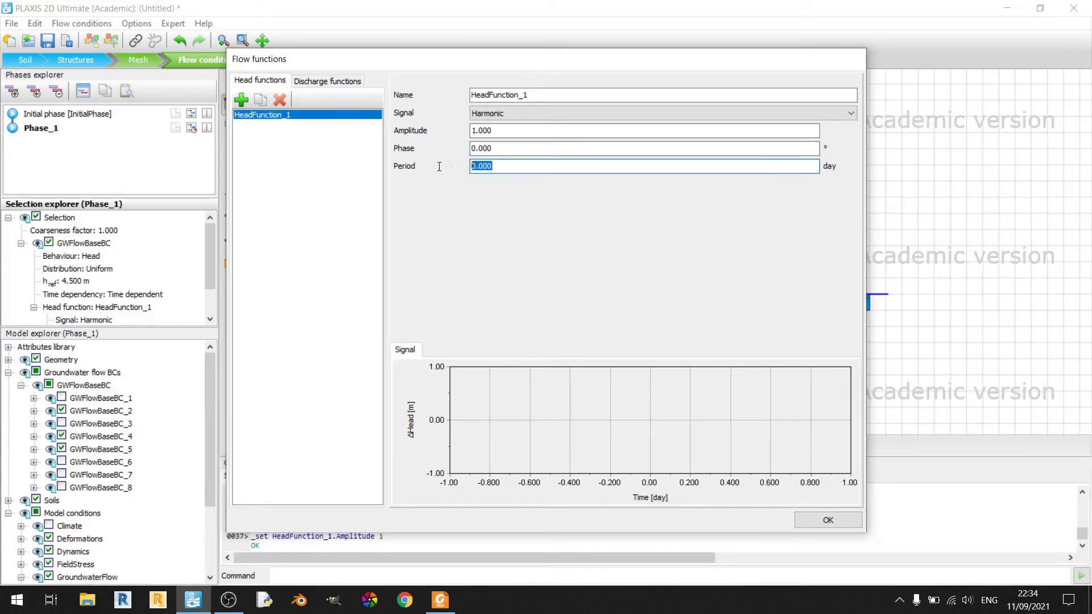
pyautogui.write('1')
pyautogui.click(826, 521)
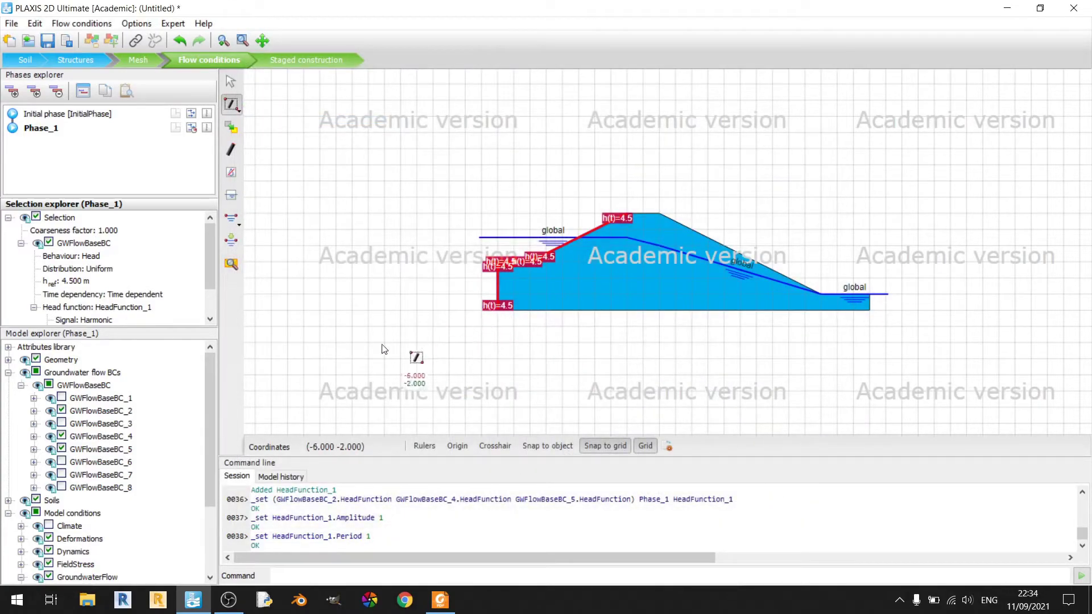
# Change the period of the upstream boundaries' head function to 10 days in Phase_1
pyautogui.moveTo(210, 254); pyautogui.dragTo(211, 291)
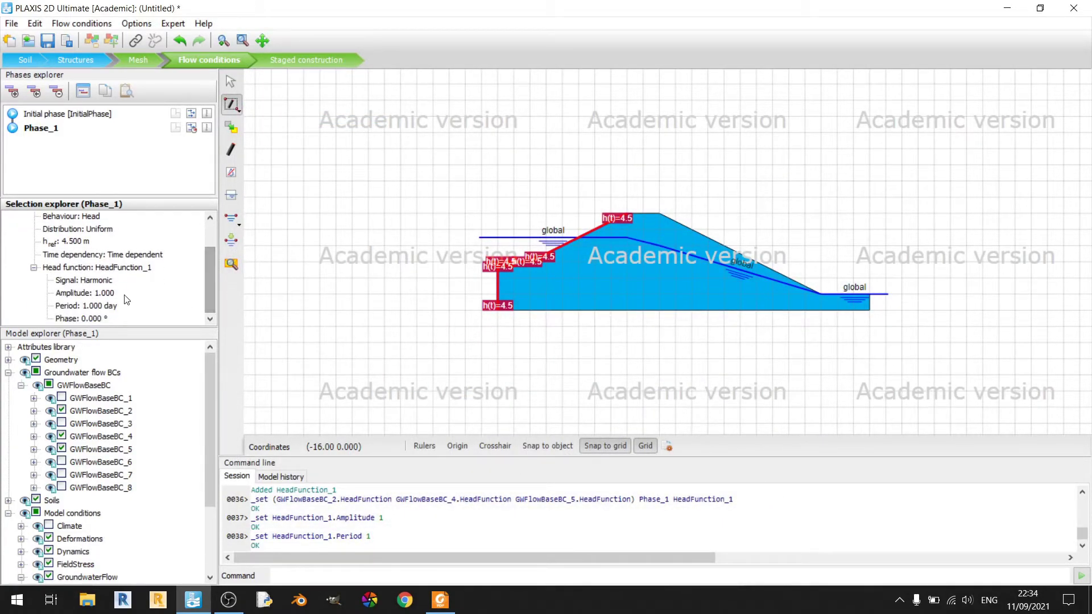
pyautogui.click(104, 294)
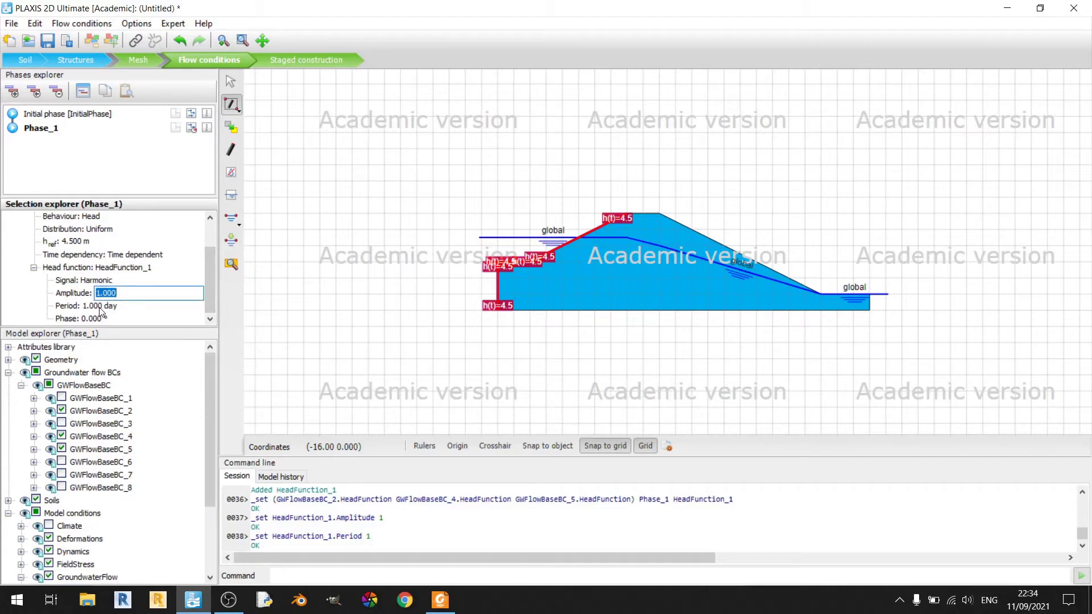
pyautogui.click(93, 319)
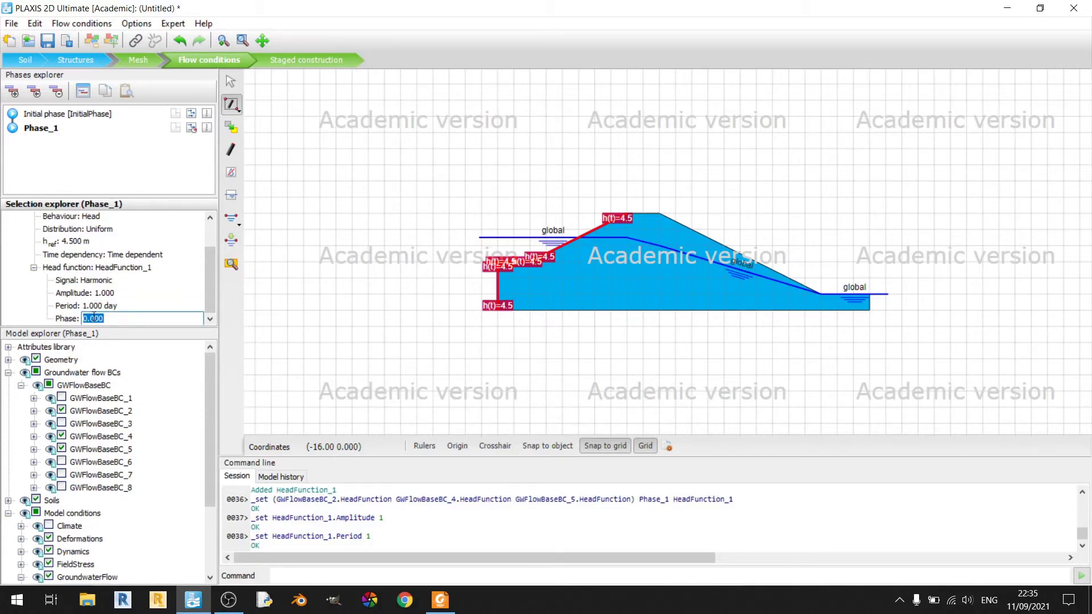
pyautogui.click(108, 307)
pyautogui.write('10')
pyautogui.press('Tab')
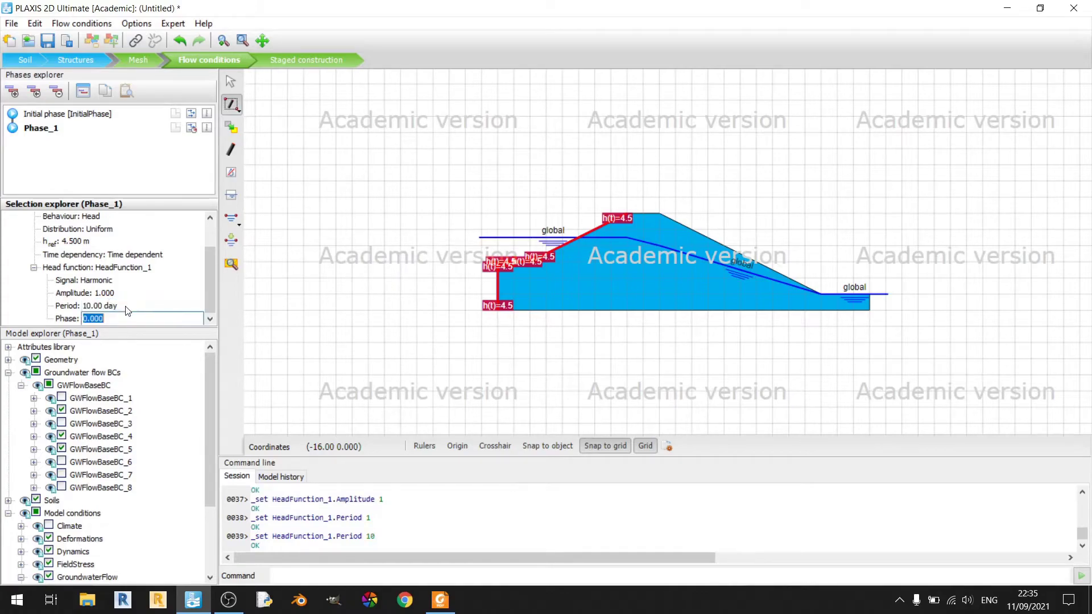
# Add a second head function for the Phase_1 boundaries and delete it again
pyautogui.click(186, 273)
pyautogui.click(122, 270)
pyautogui.click(196, 268)
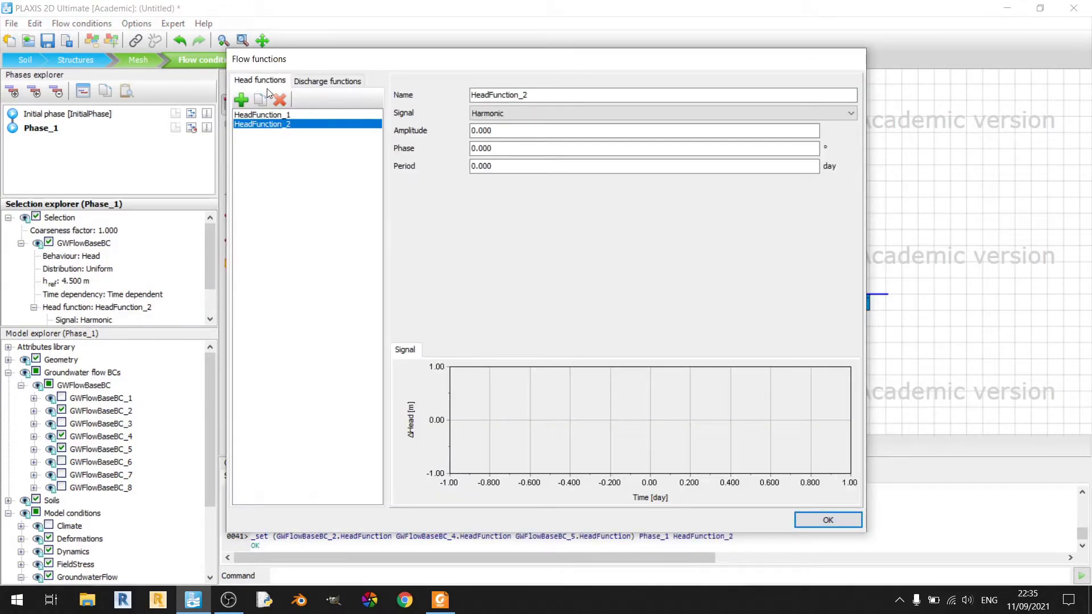
pyautogui.click(280, 101)
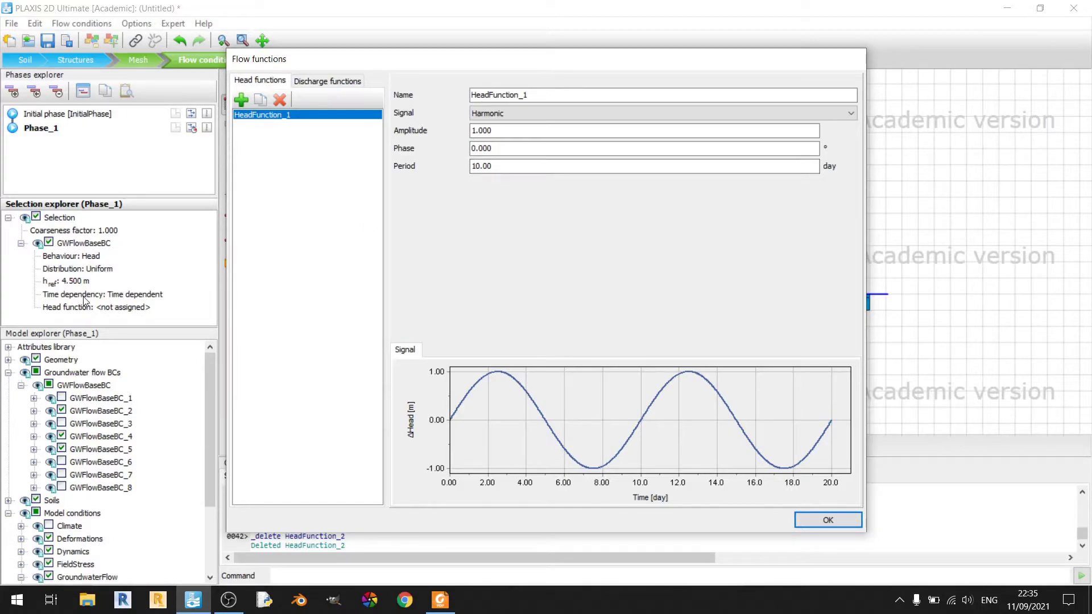
# Set HeadFunction_1's period to 1 day and assign it to the upstream boundaries in Phase_1
pyautogui.doubleClick(479, 166)
pyautogui.write('1')
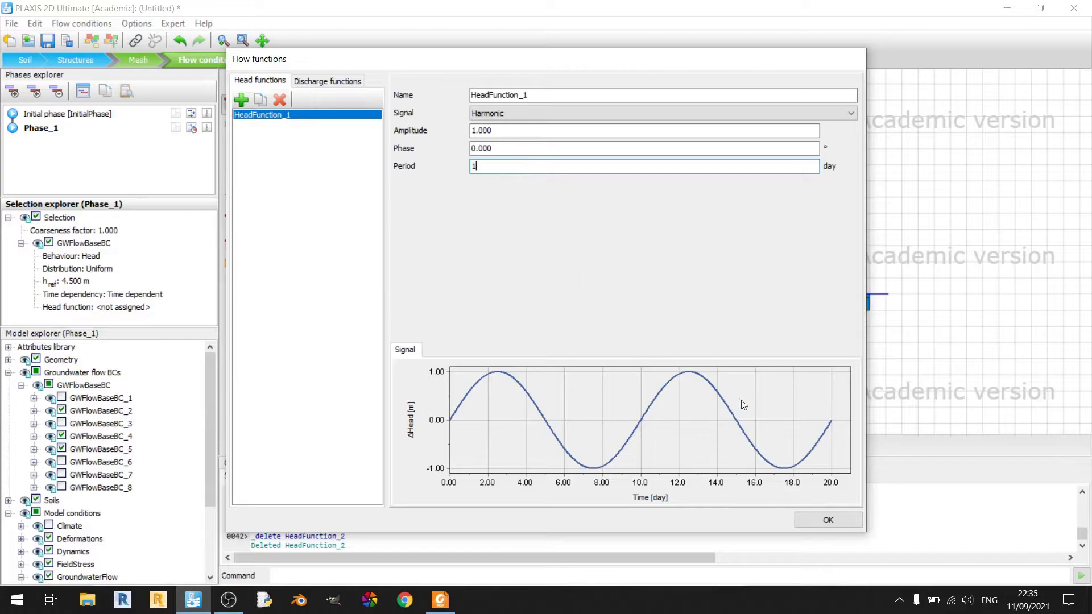
pyautogui.click(842, 522)
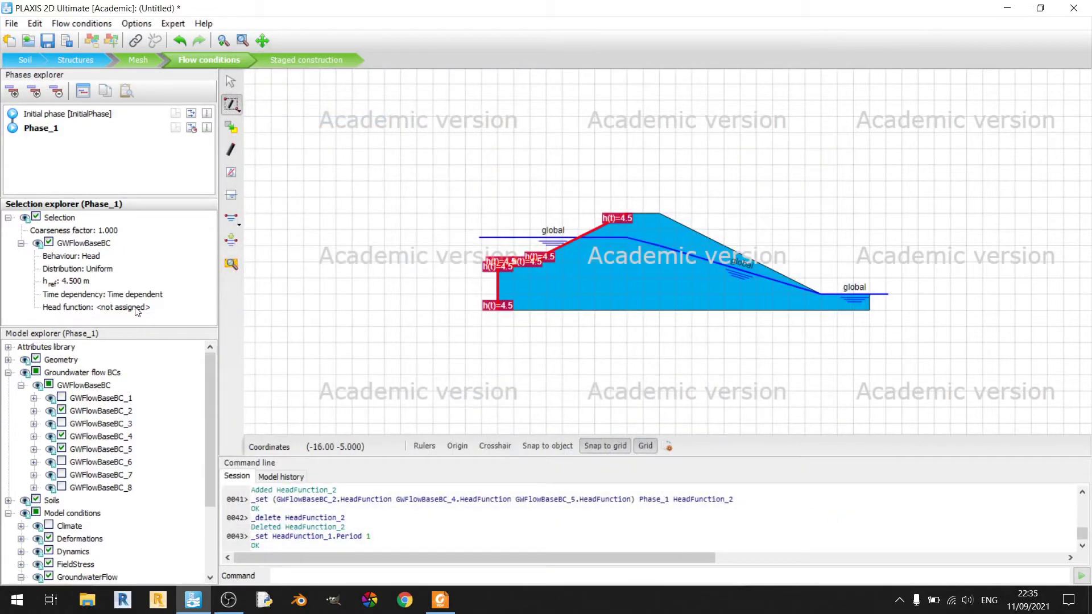
pyautogui.click(136, 307)
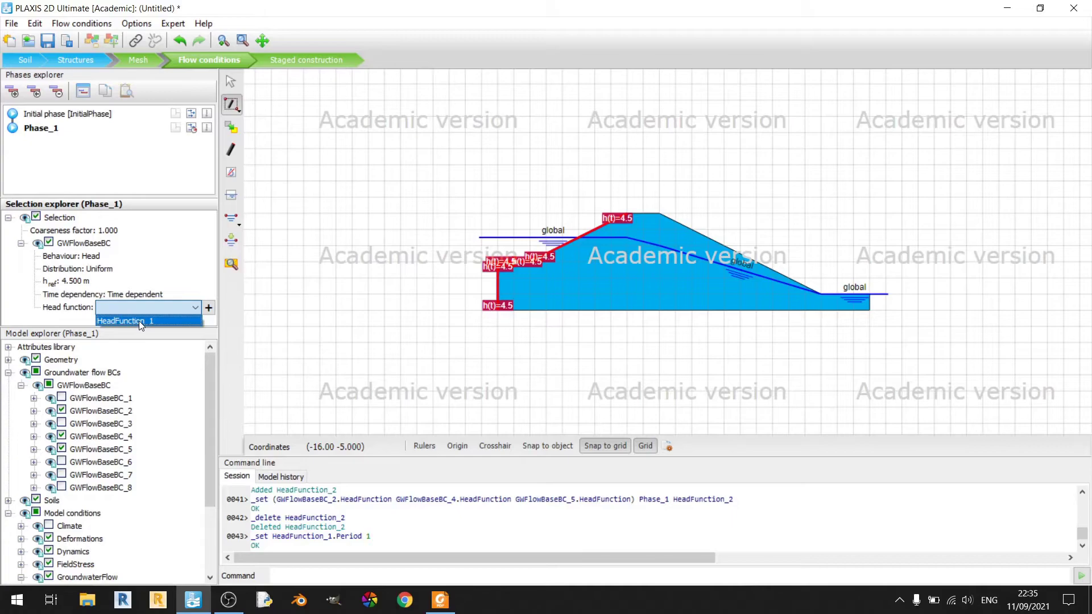
pyautogui.click(139, 321)
pyautogui.scroll(-1, 208, 309)
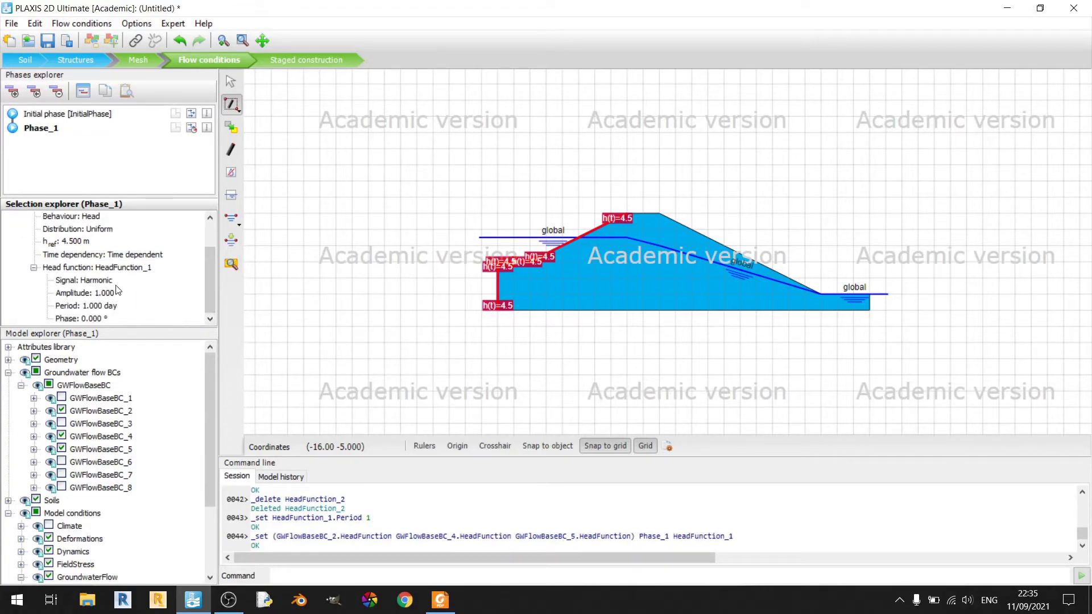
# Add Phase_2 as a new phase following Phase_1
pyautogui.click(12, 91)
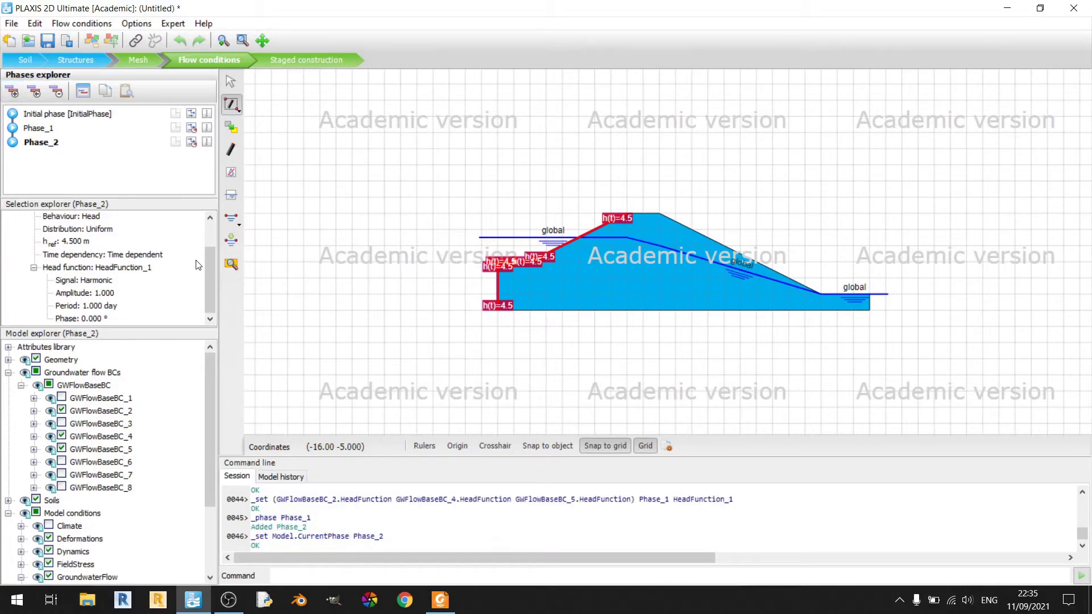
pyautogui.click(115, 306)
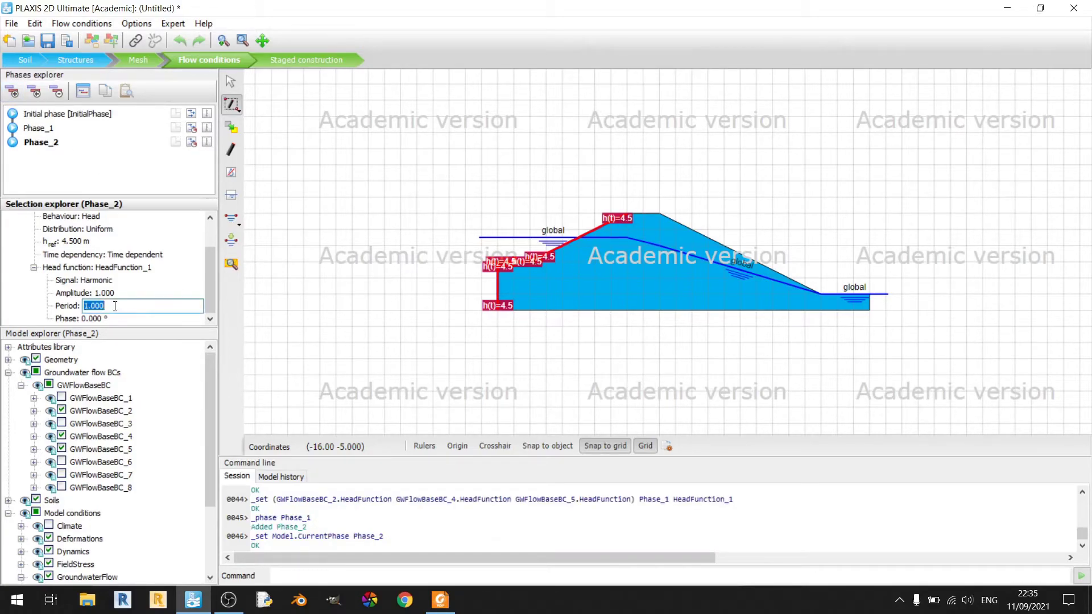
pyautogui.click(151, 271)
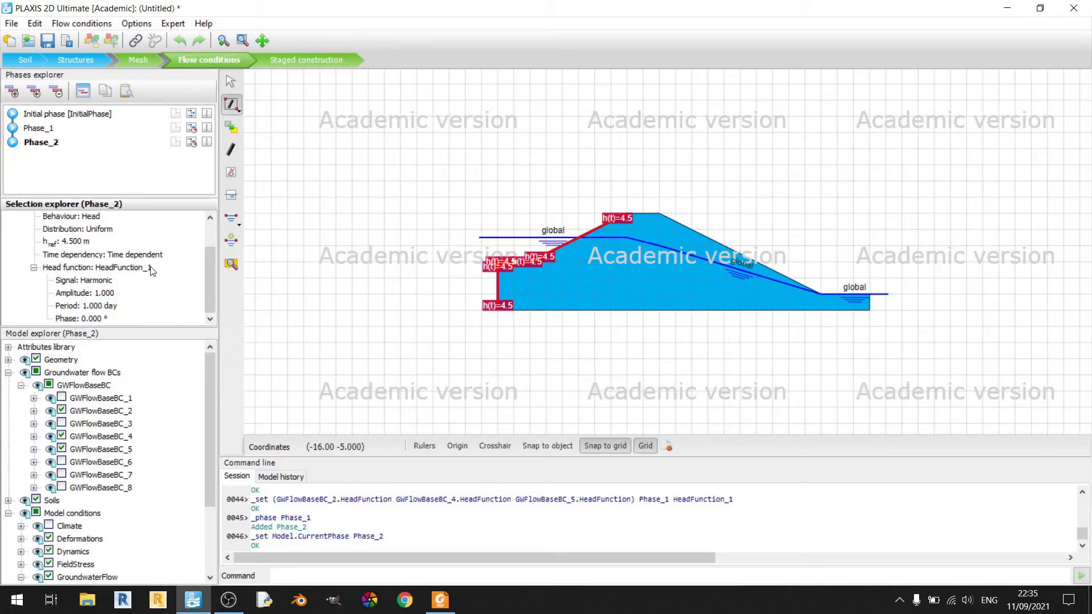
# Add a new harmonic head function with amplitude 1 m, phase 0° and period 10 days for the upstream boundaries in Phase_2
pyautogui.click(148, 270)
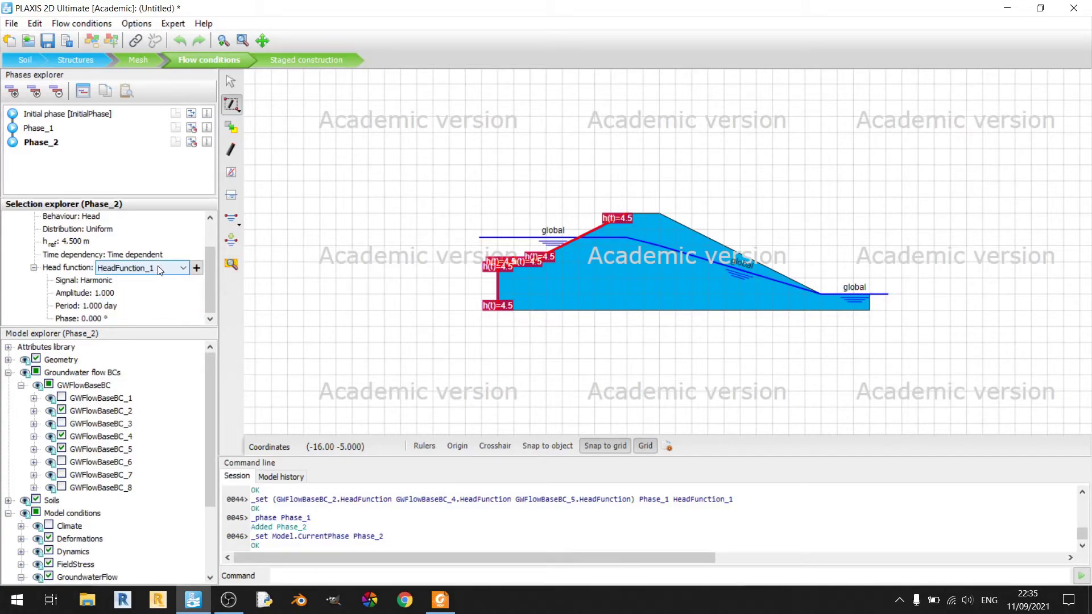
pyautogui.click(197, 268)
pyautogui.click(515, 132)
pyautogui.click(513, 148)
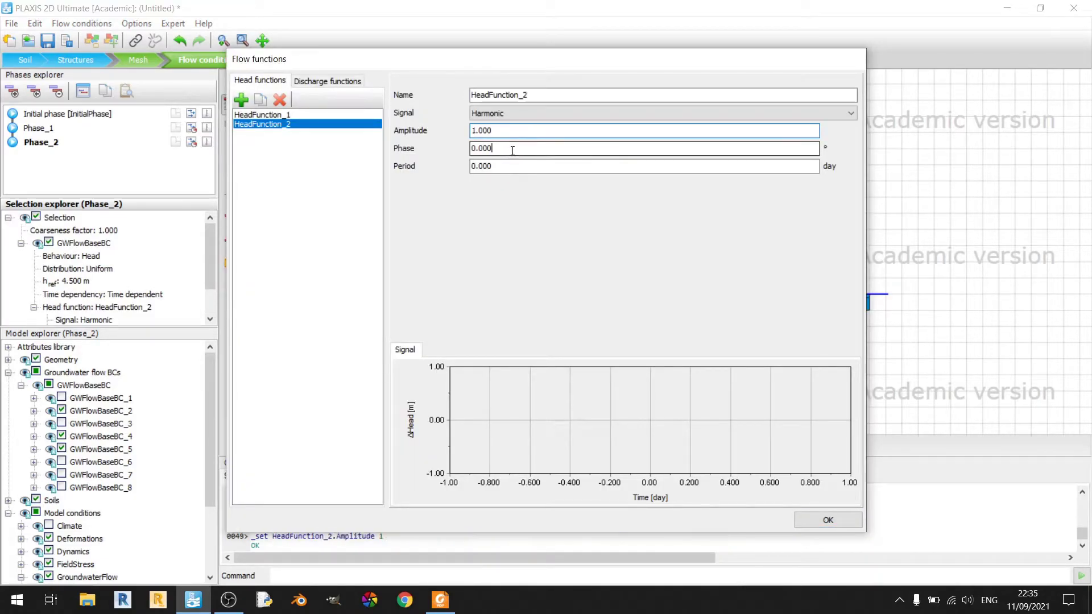
pyautogui.click(507, 167)
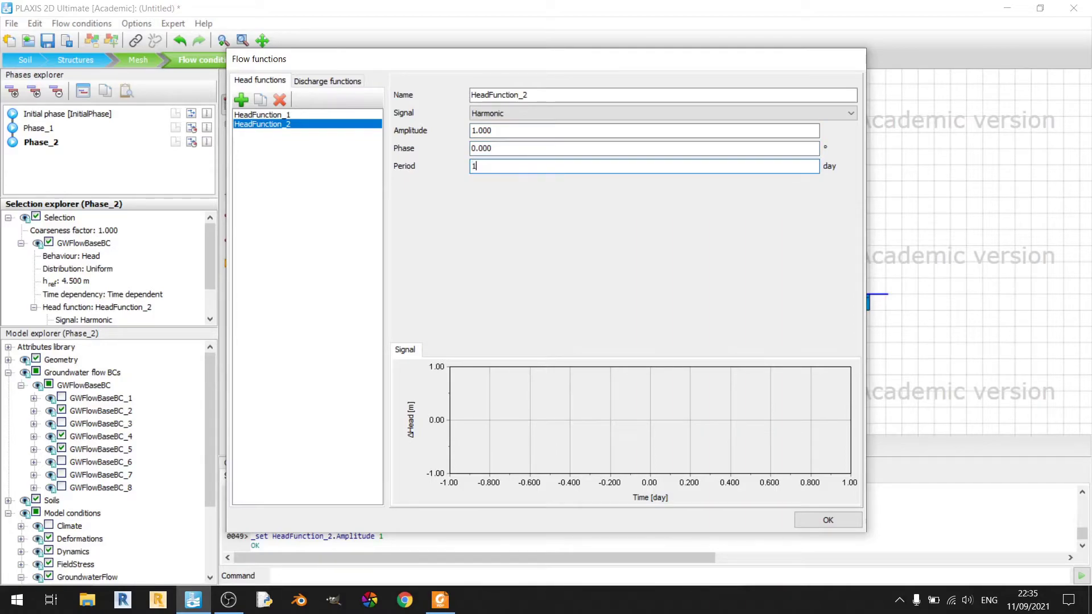
pyautogui.click(827, 520)
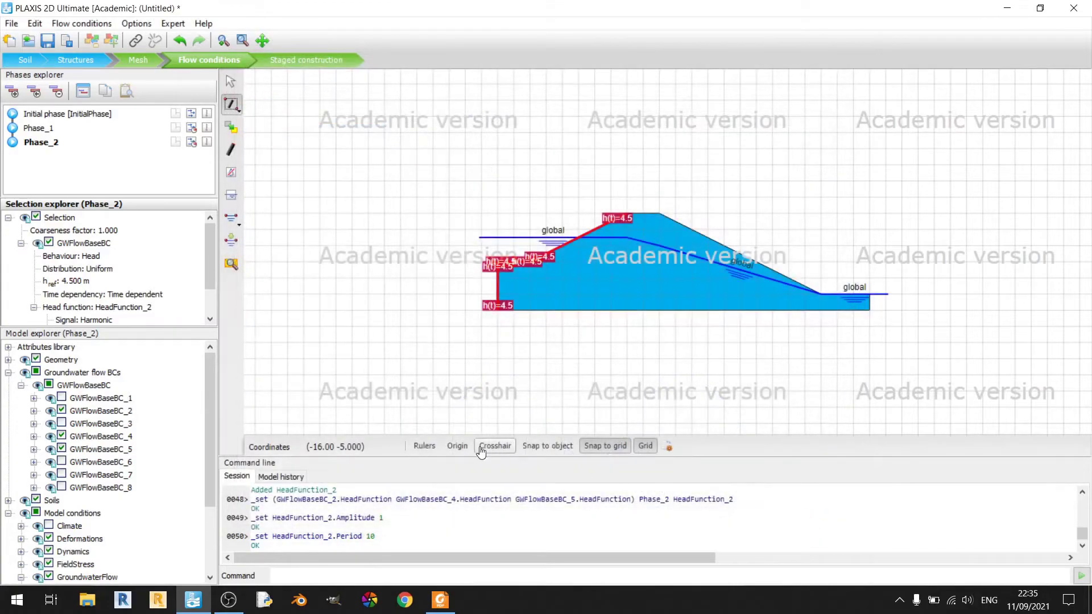
pyautogui.scroll(-1, 215, 279)
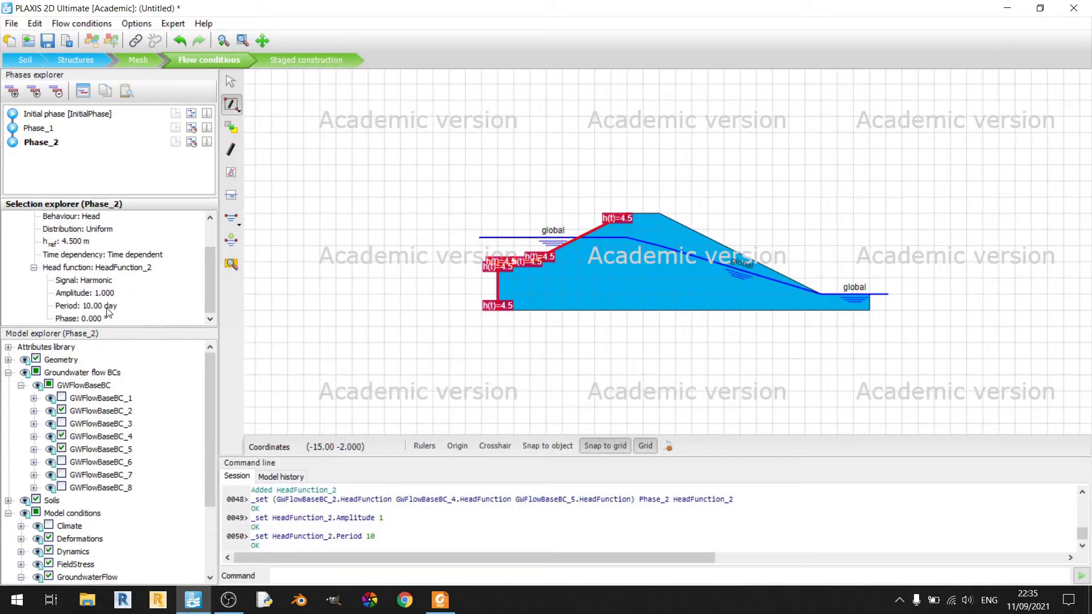
pyautogui.click(41, 129)
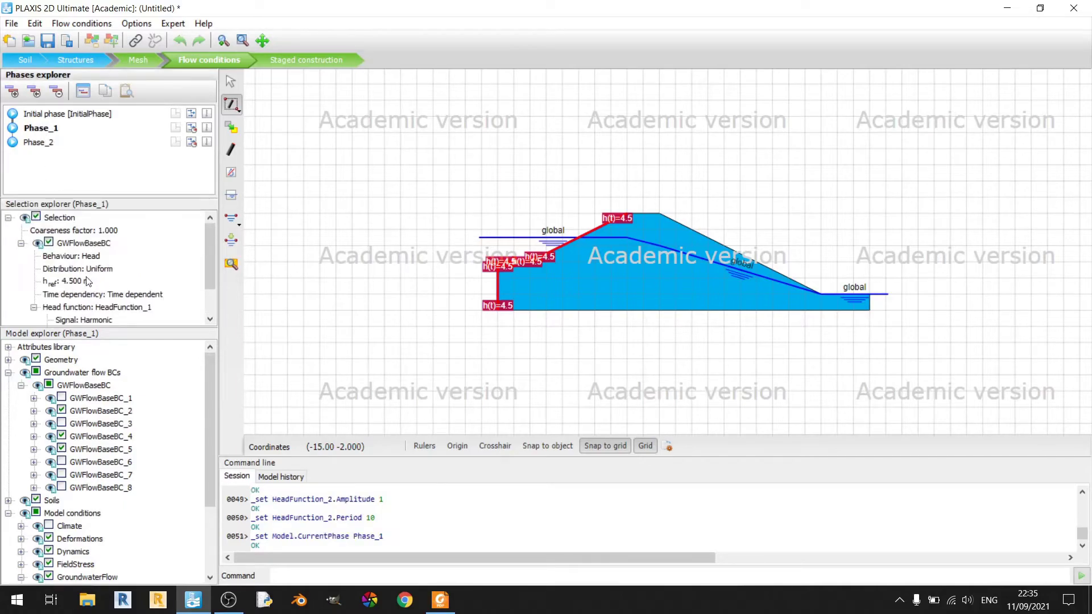
pyautogui.scroll(-1, 216, 310)
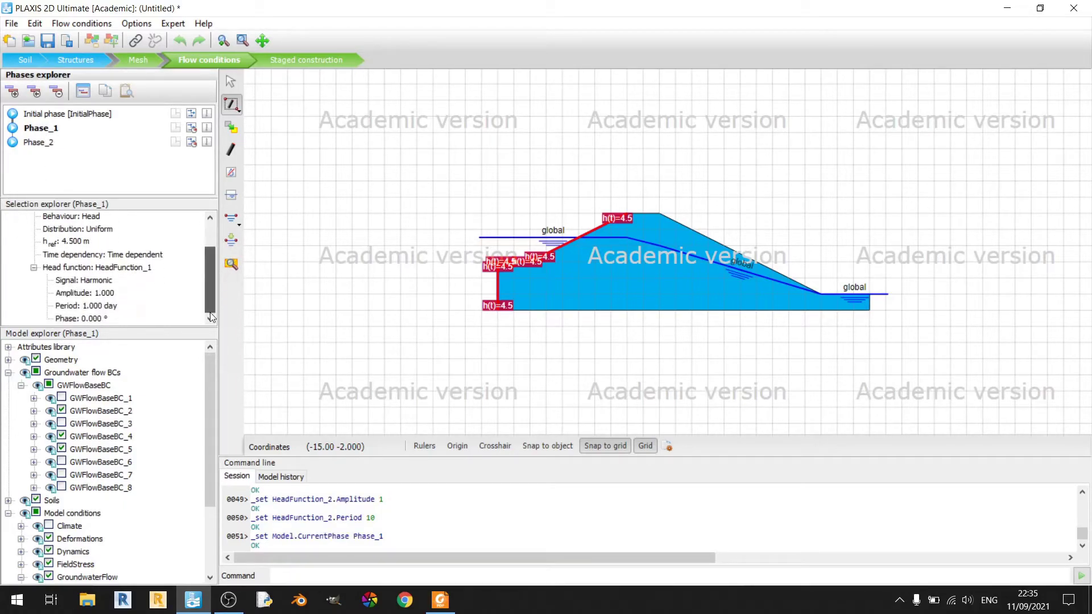
# Consult the tutorial manual in Foxit Reader and set Phase_2's maximum number of steps stored to 50 in PLAXIS 2D
pyautogui.click(441, 600)
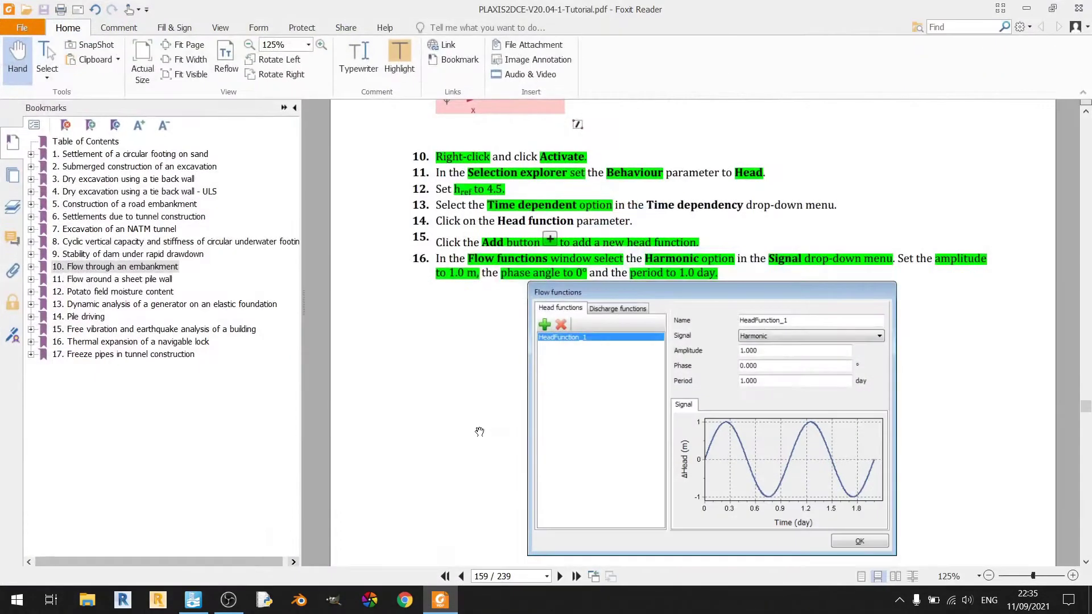
pyautogui.scroll(-10, 683, 341)
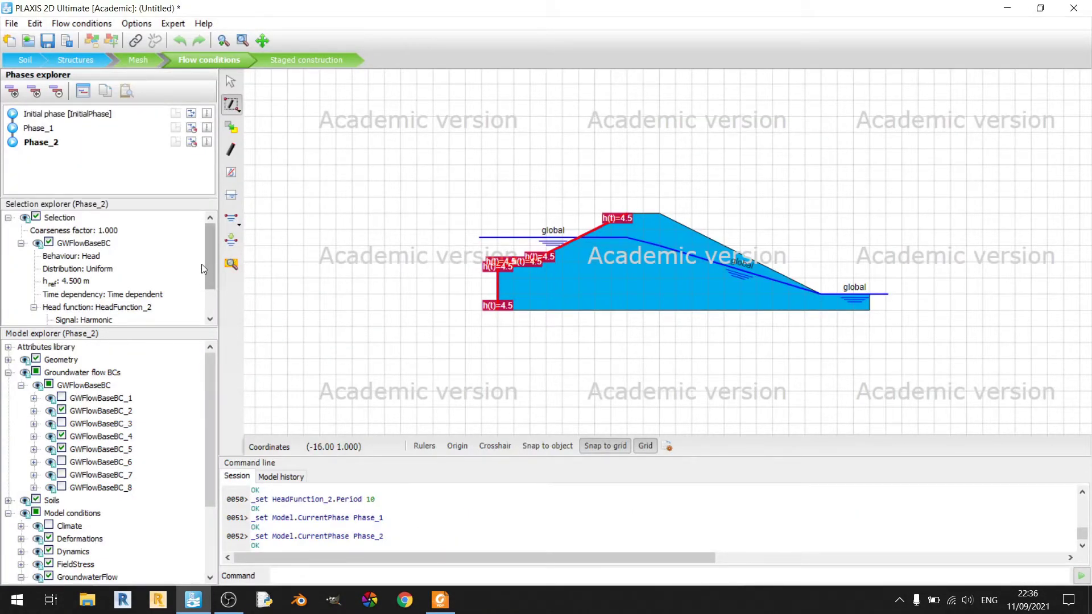
pyautogui.moveTo(207, 255)
pyautogui.mouseDown()
pyautogui.moveTo(203, 282)
pyautogui.moveTo(206, 250)
pyautogui.mouseUp()
pyautogui.doubleClick(49, 144)
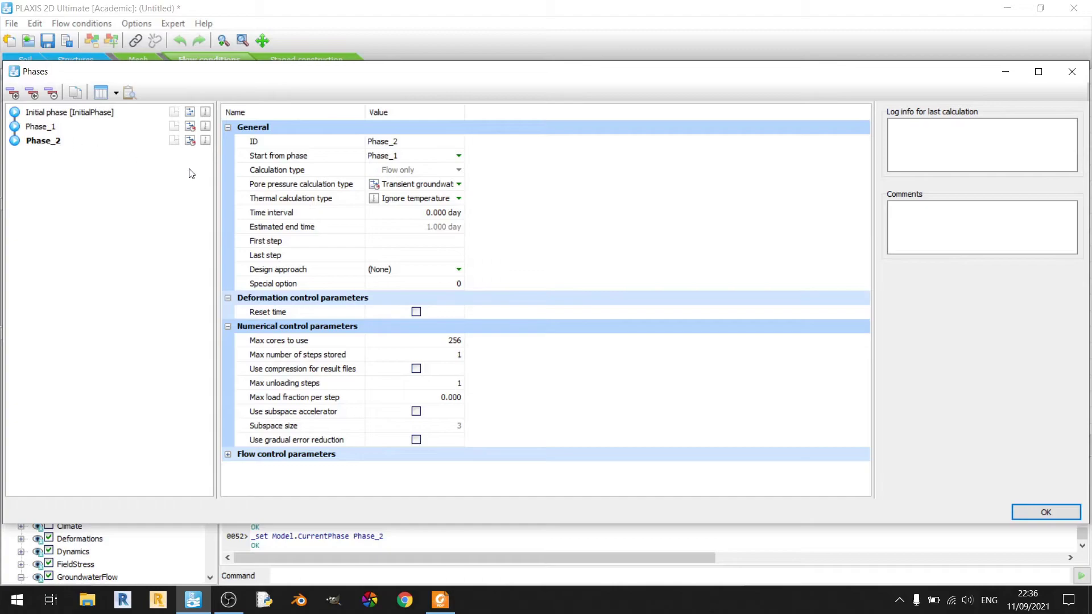
pyautogui.click(518, 361)
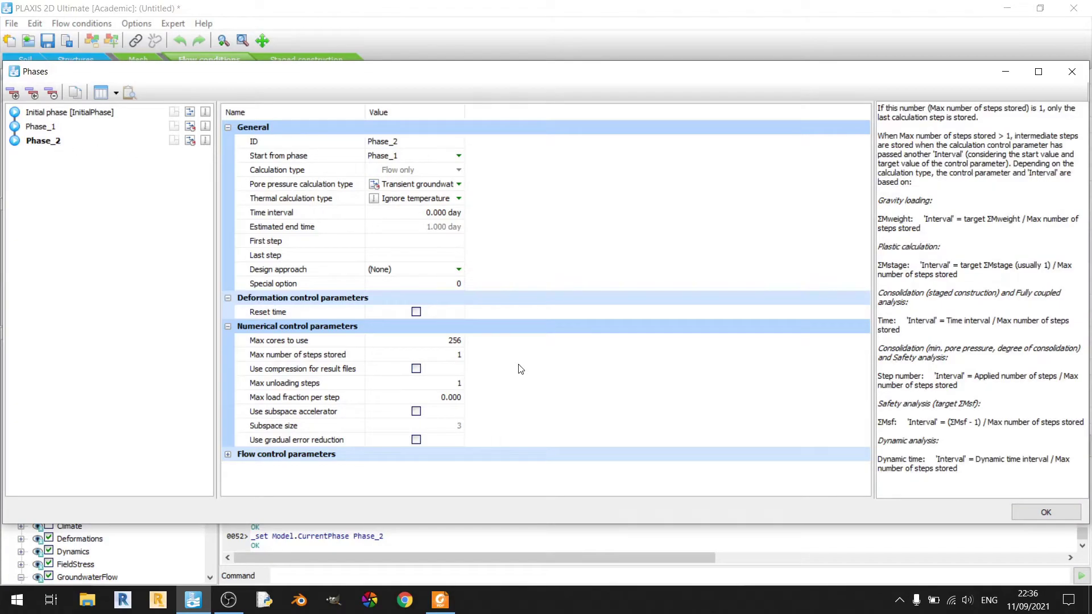
pyautogui.click(446, 355)
pyautogui.click(497, 363)
# Set Phase_2's time interval to 10 days, keep Transient groundwater flow as its pore pressure calculation type, and confirm the phase settings
pyautogui.click(448, 213)
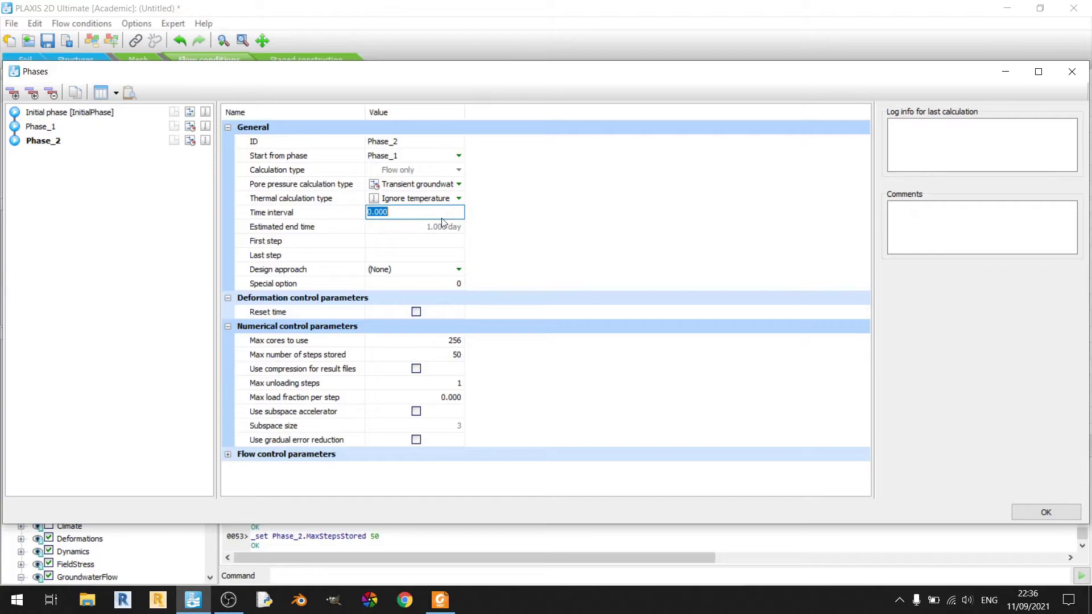
pyautogui.click(444, 222)
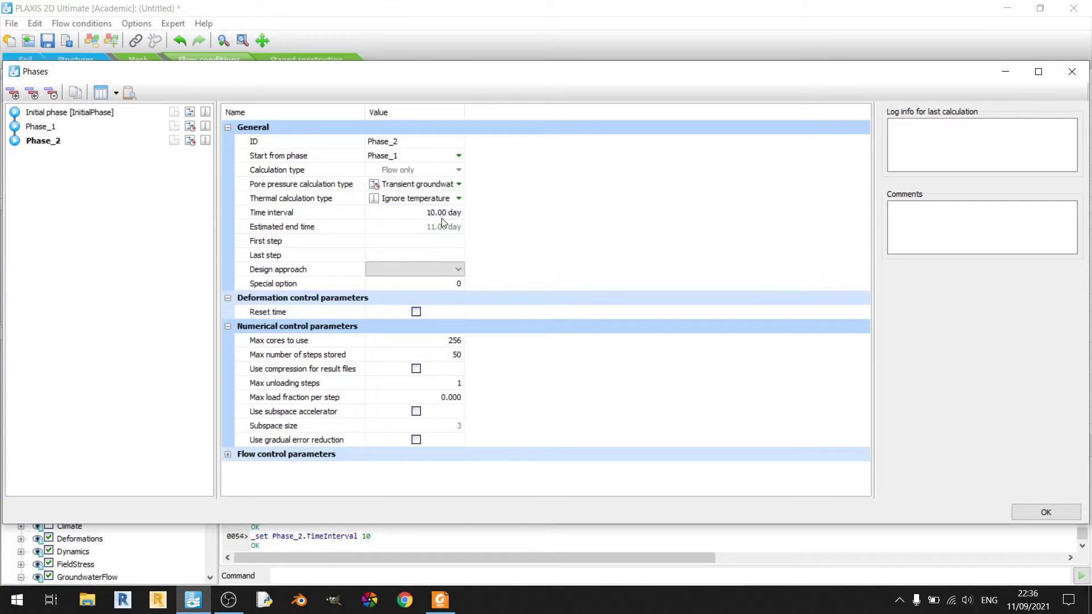
pyautogui.click(448, 186)
pyautogui.click(453, 185)
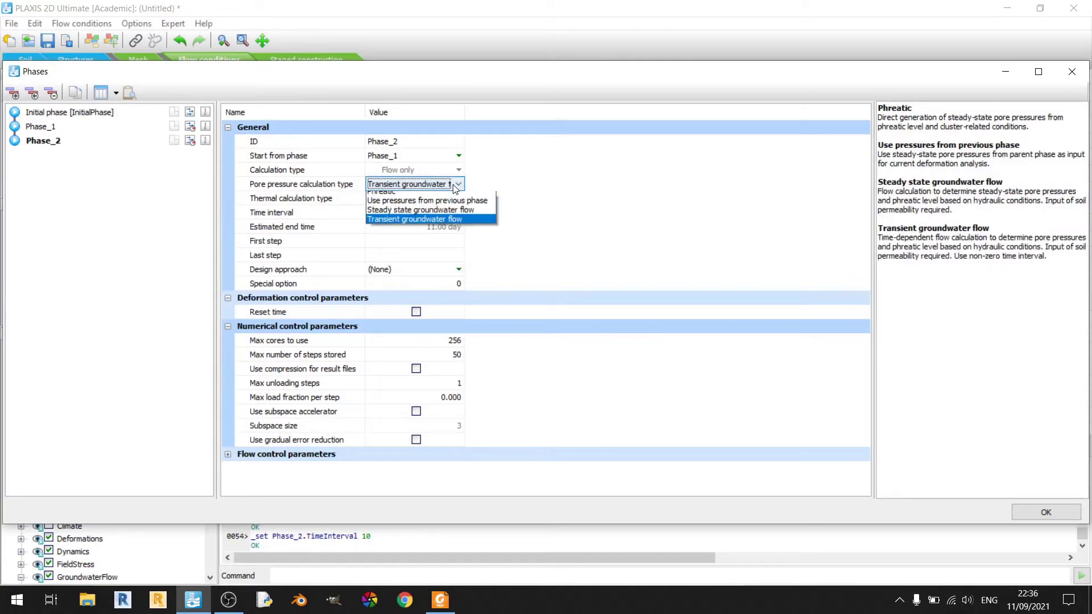
pyautogui.click(455, 225)
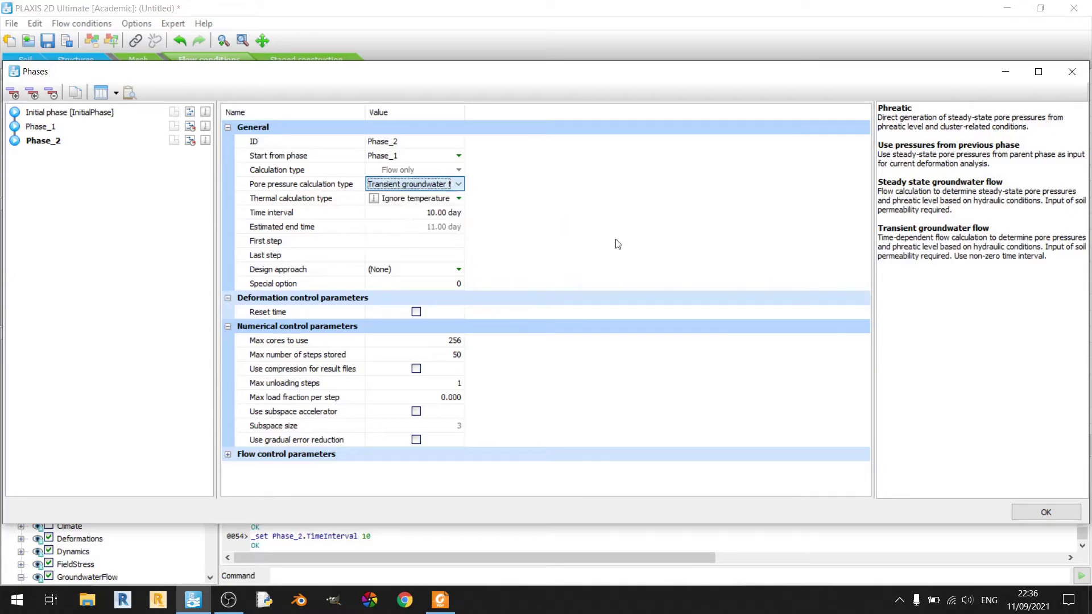
pyautogui.click(1029, 509)
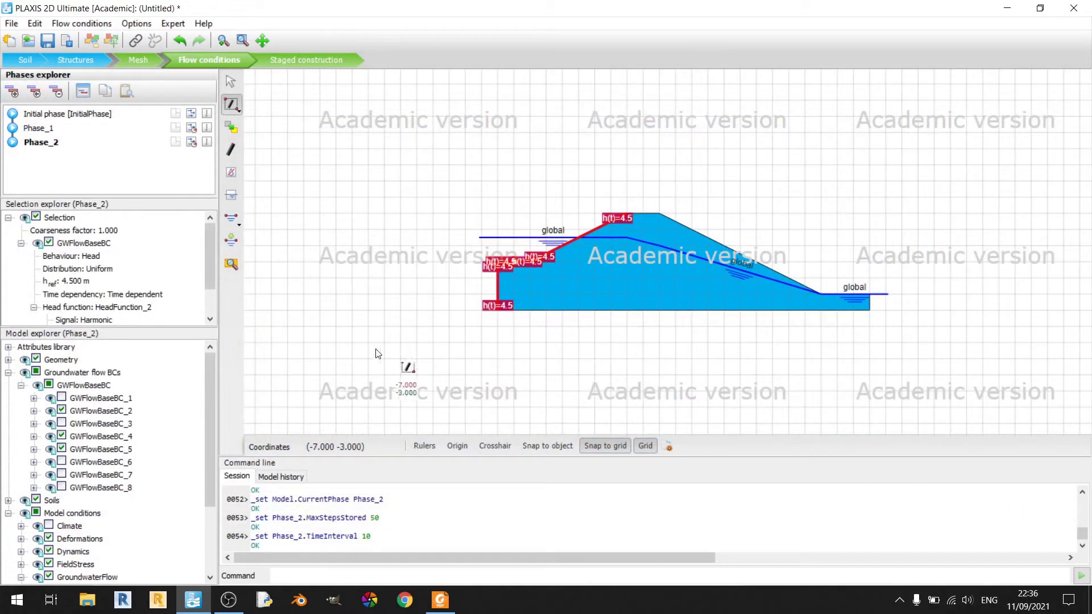
# Go to Staged construction mode and start selecting points for curves, accepting the licence information for the Output program
pyautogui.moveTo(210, 262)
pyautogui.mouseDown()
pyautogui.moveTo(209, 307)
pyautogui.moveTo(209, 261)
pyautogui.mouseUp()
pyautogui.click(298, 62)
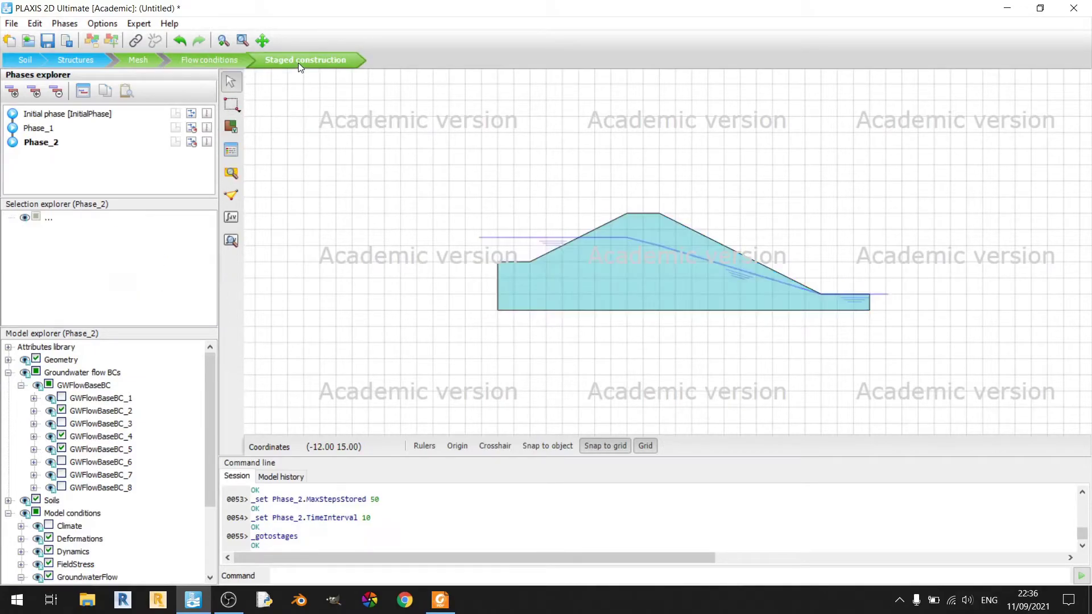
pyautogui.click(231, 197)
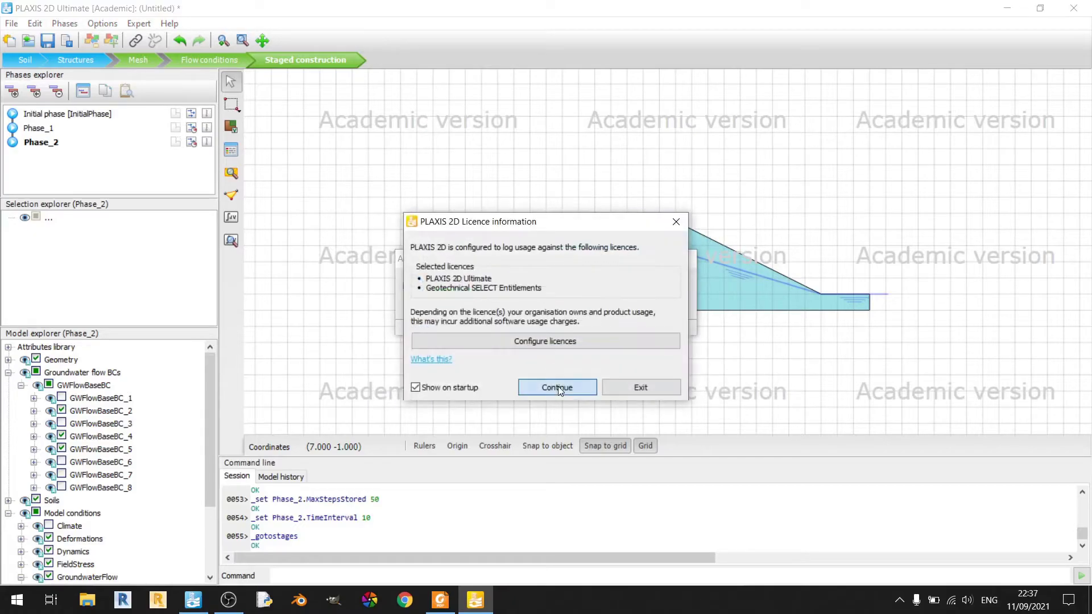
pyautogui.click(558, 387)
# Look up the curve node coordinates in the Foxit Reader manual and select the node nearest to (0, 3) in PLAXIS 2D Output
pyautogui.click(444, 601)
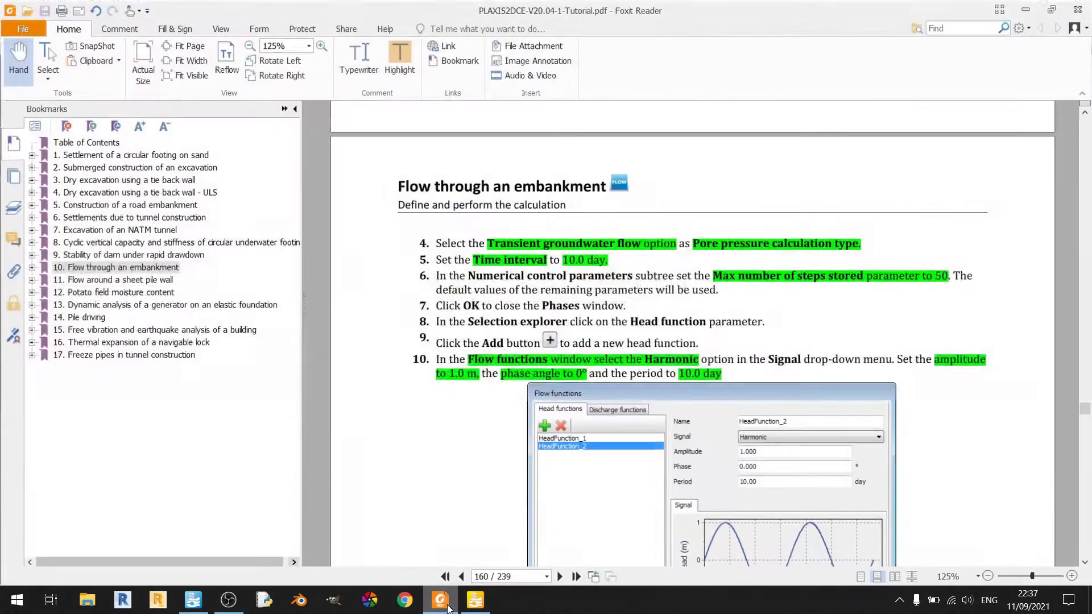
pyautogui.scroll(-10, 489, 428)
pyautogui.click(475, 601)
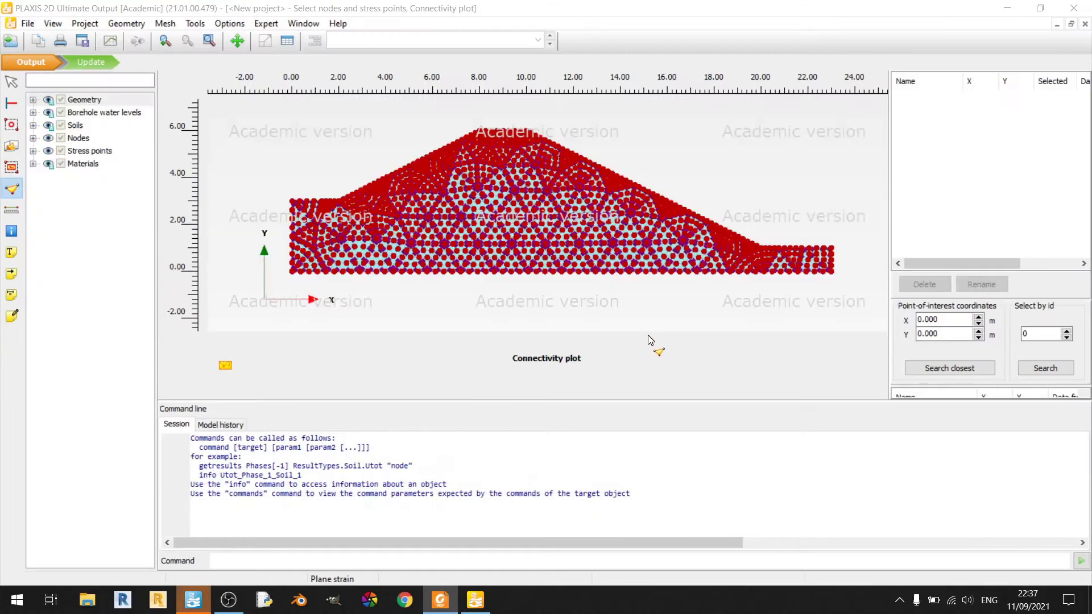
pyautogui.click(441, 600)
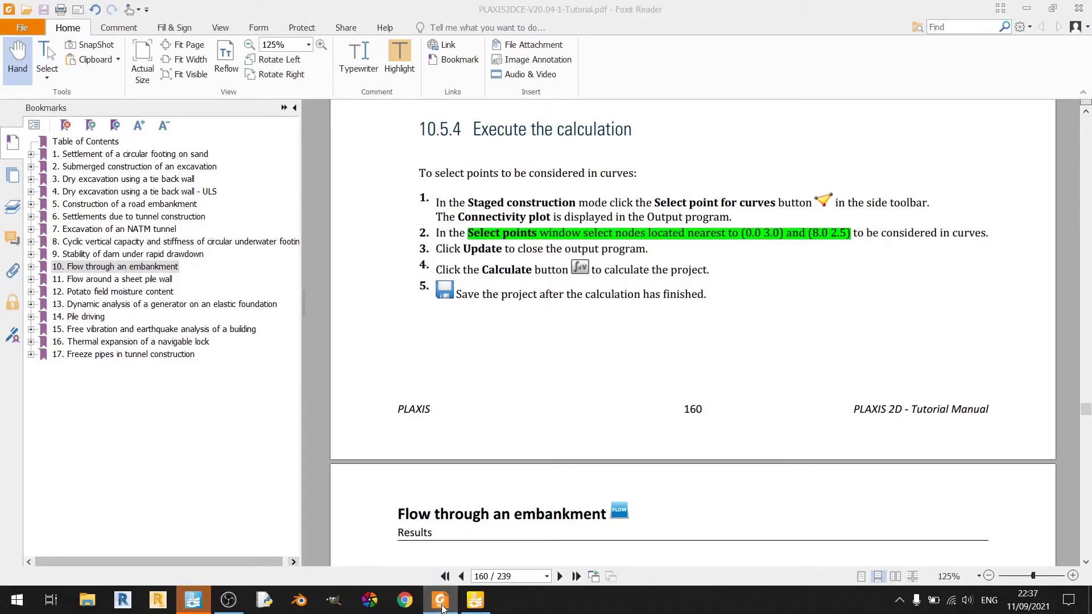
pyautogui.click(476, 601)
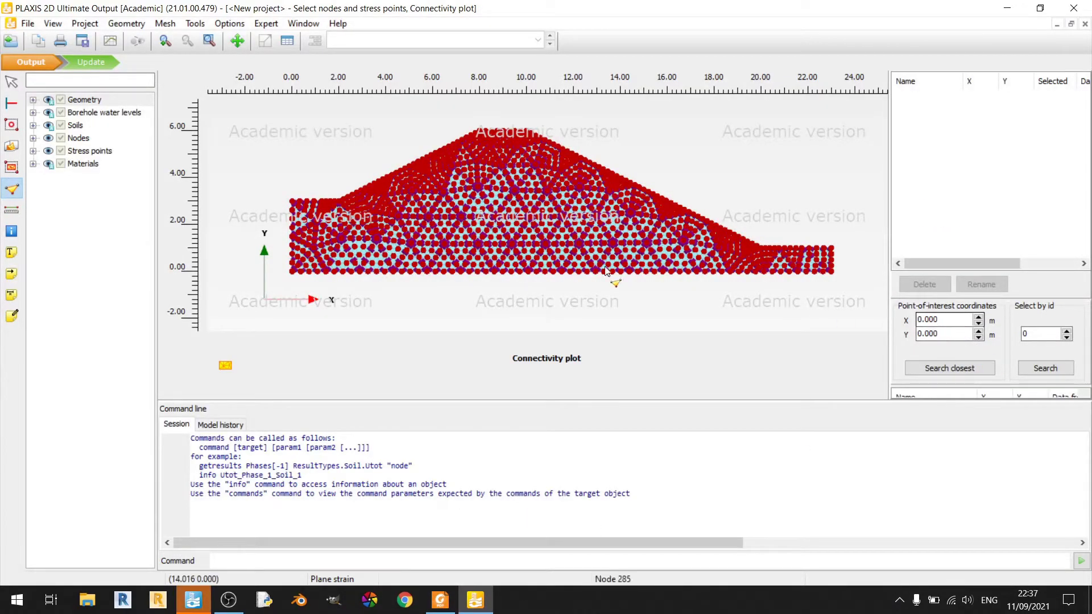
pyautogui.doubleClick(962, 320)
pyautogui.click(959, 337)
pyautogui.write('3')
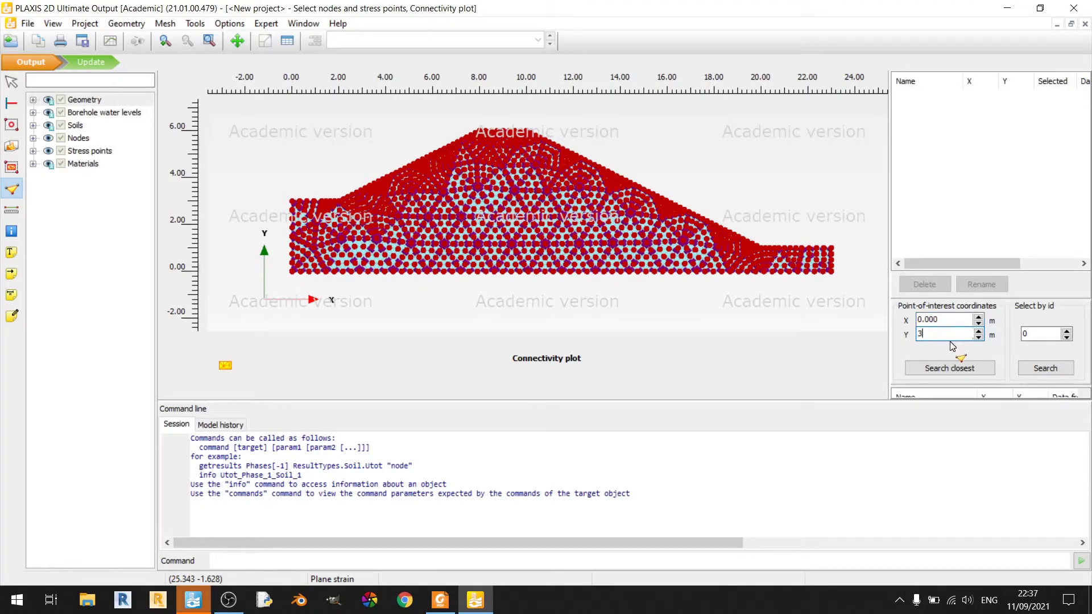
pyautogui.click(954, 368)
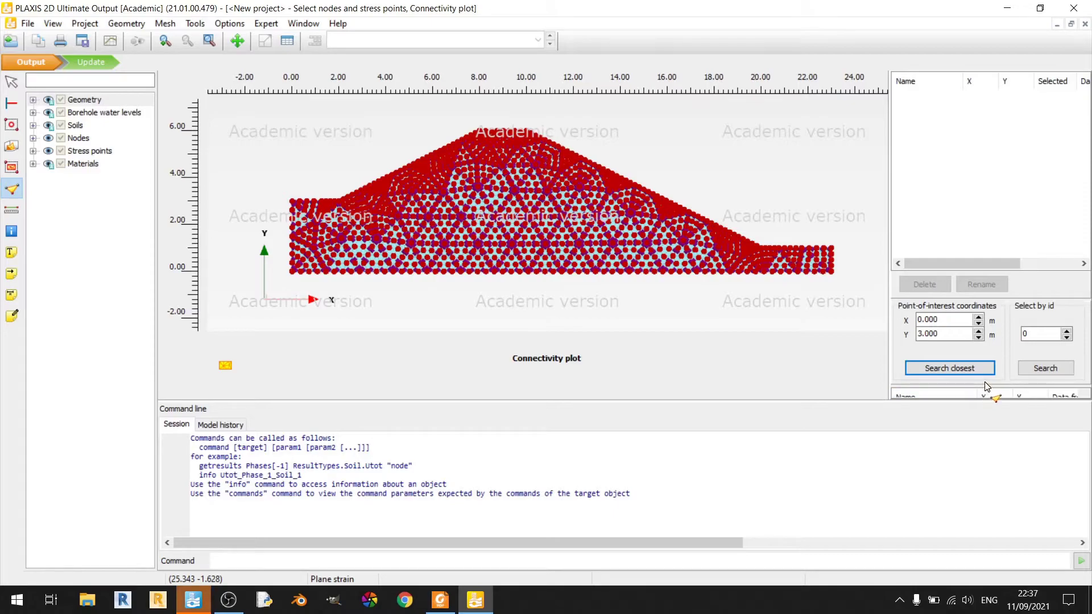
pyautogui.moveTo(1007, 388); pyautogui.dragTo(1009, 349)
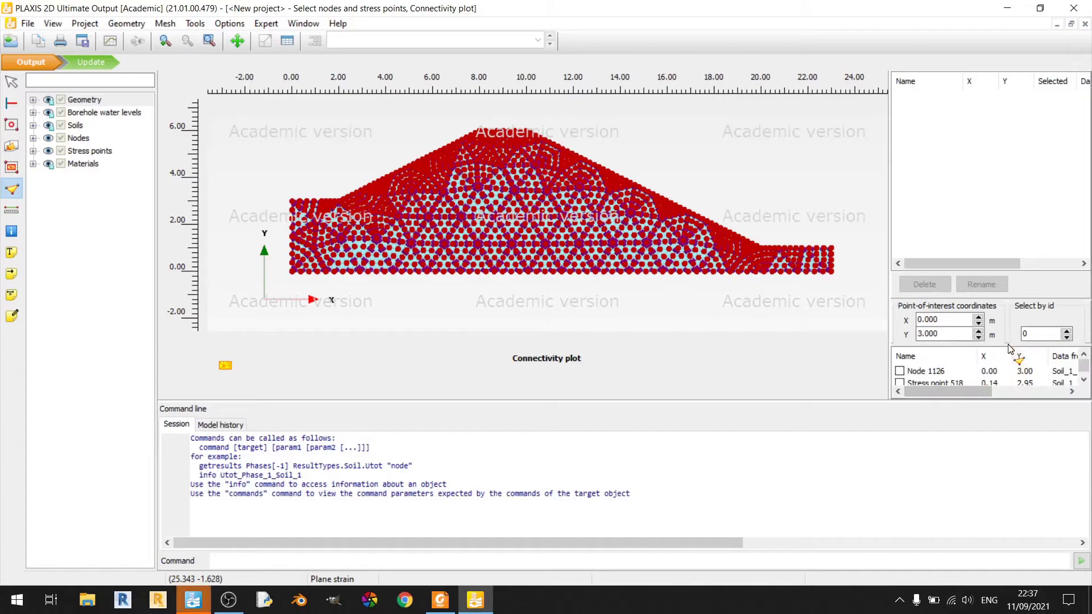
pyautogui.click(901, 371)
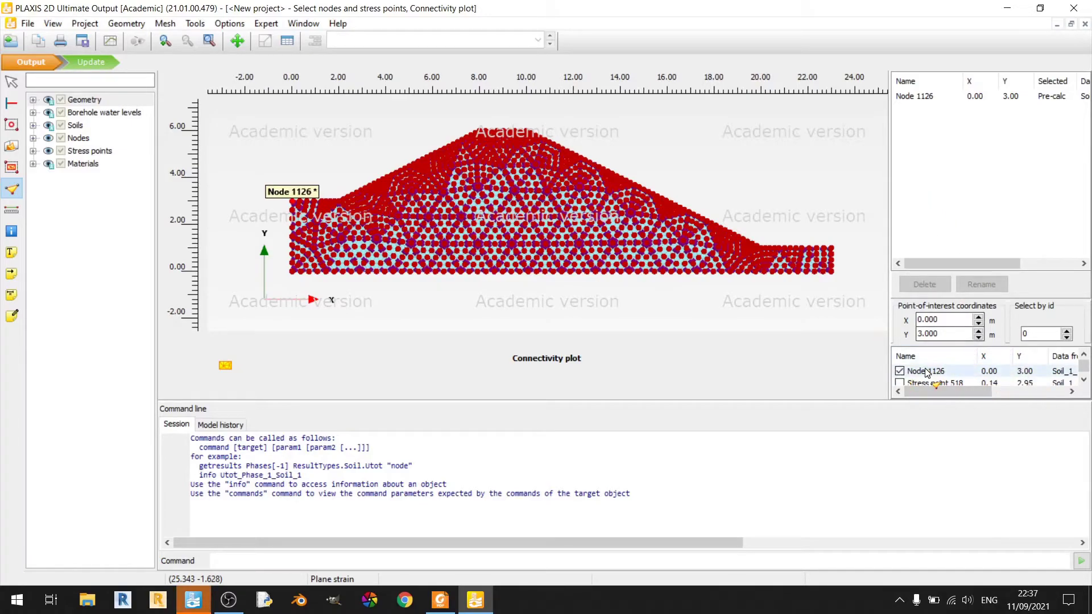
# Recheck the second point in the Foxit Reader manual and select the node nearest to (8, 2.5) in PLAXIS 2D Output
pyautogui.click(947, 320)
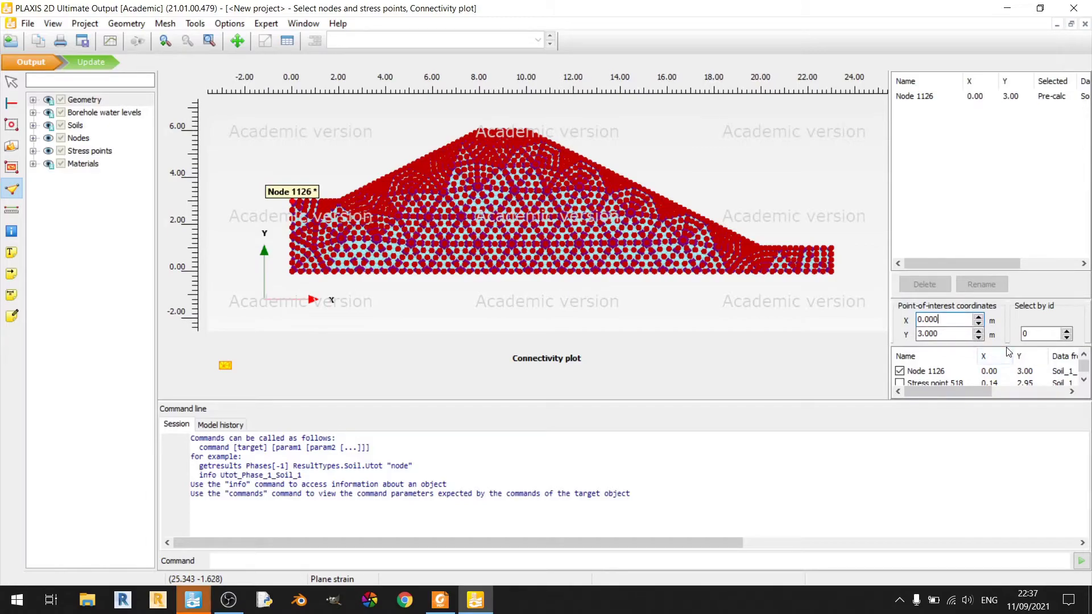
pyautogui.moveTo(1010, 352); pyautogui.dragTo(1016, 377)
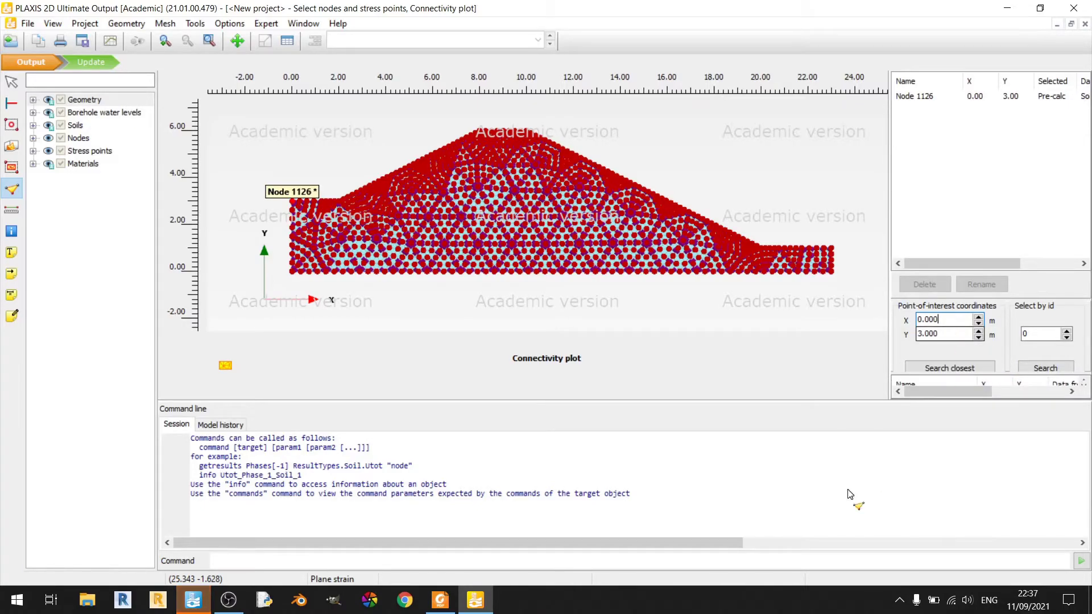
pyautogui.click(439, 600)
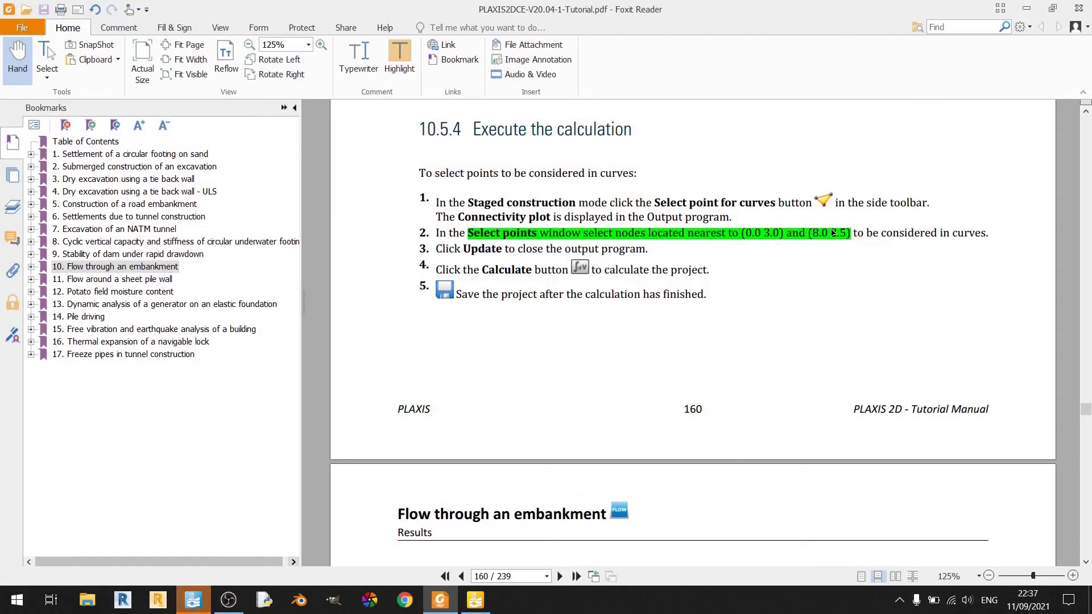
pyautogui.click(475, 600)
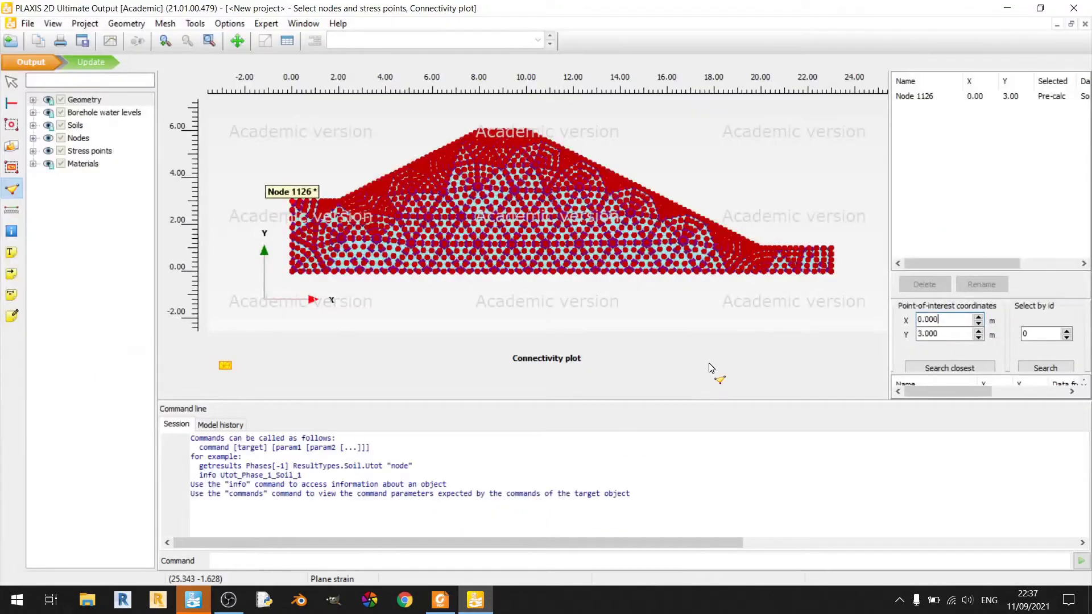
pyautogui.moveTo(938, 323); pyautogui.dragTo(890, 319)
pyautogui.write('8')
pyautogui.click(950, 333)
pyautogui.write('2.5')
pyautogui.click(967, 369)
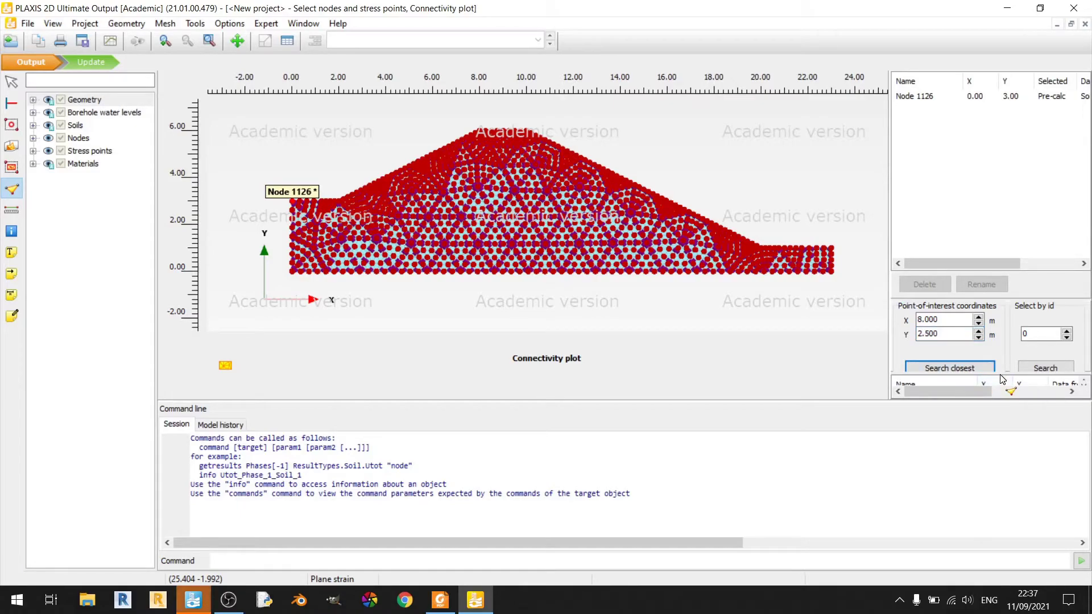
pyautogui.moveTo(1011, 377); pyautogui.dragTo(1011, 352)
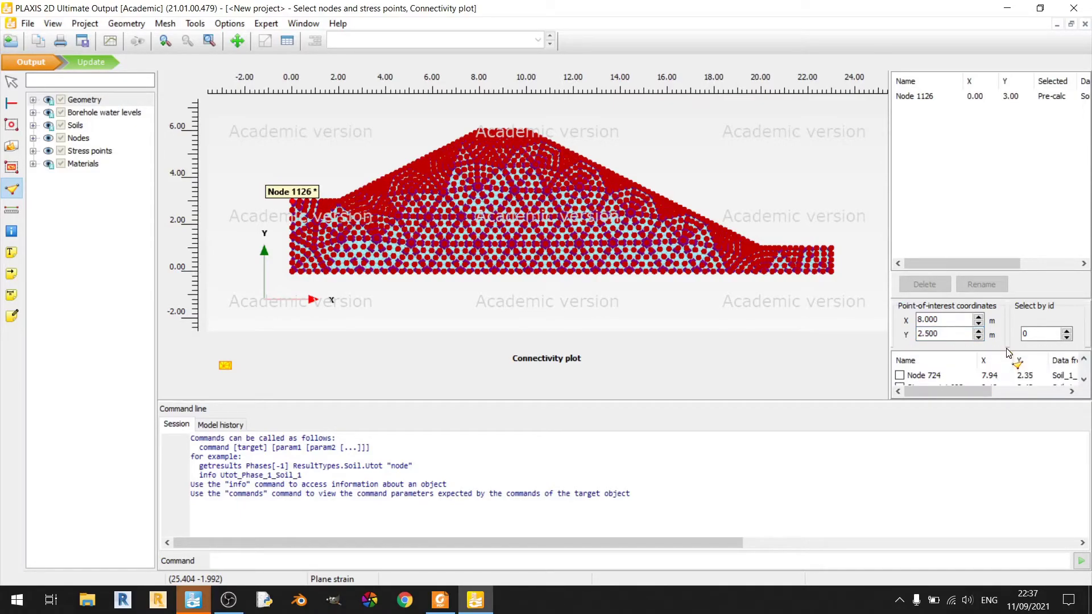
pyautogui.click(900, 376)
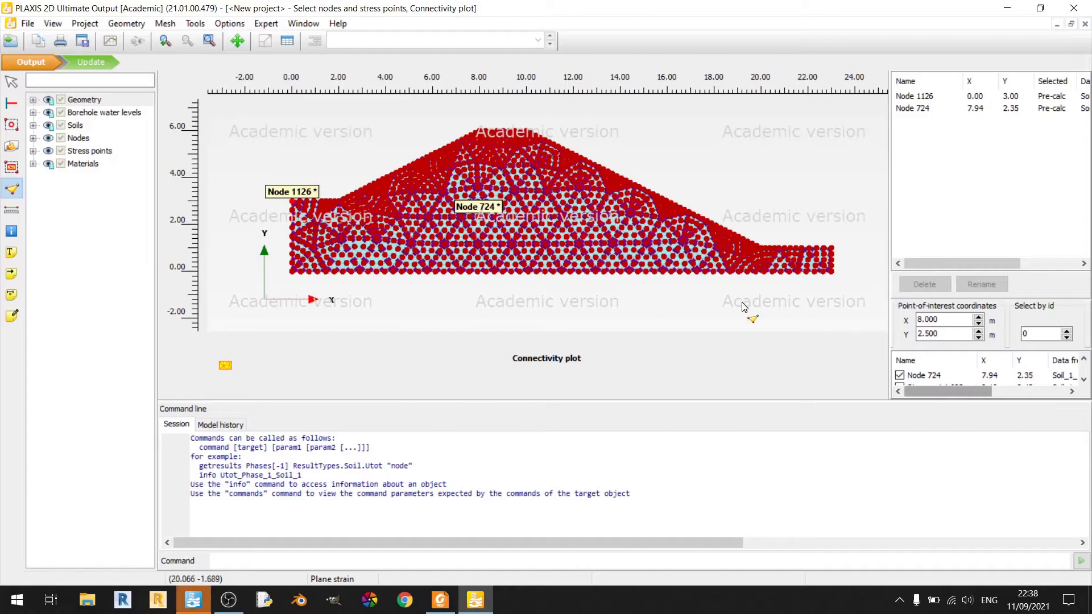
# Update the project with the selected curve points and calculate all phases in PLAXIS 2D Input
pyautogui.click(97, 60)
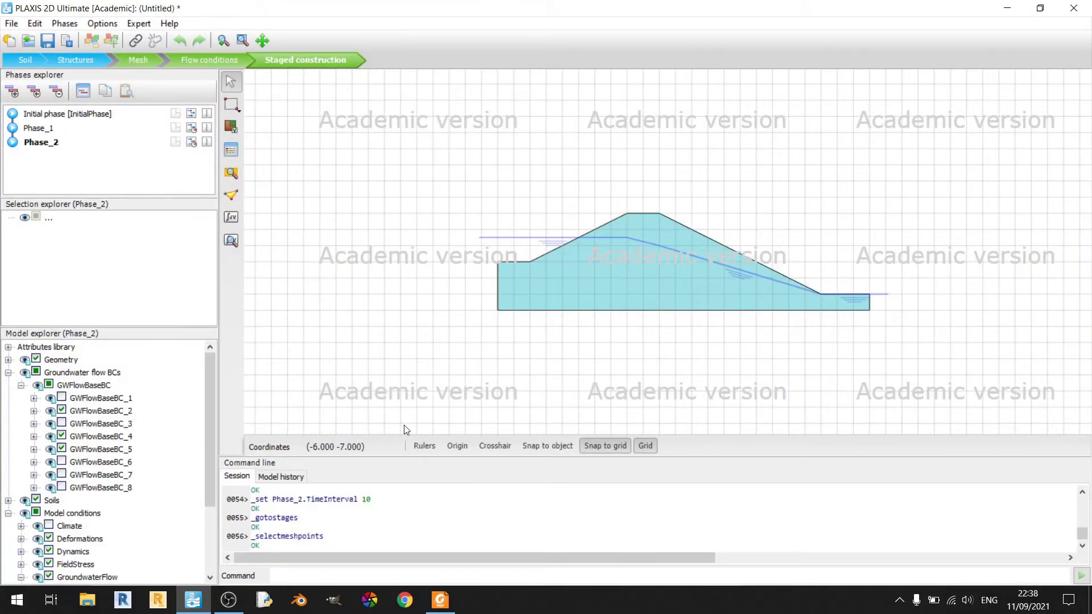
pyautogui.click(242, 223)
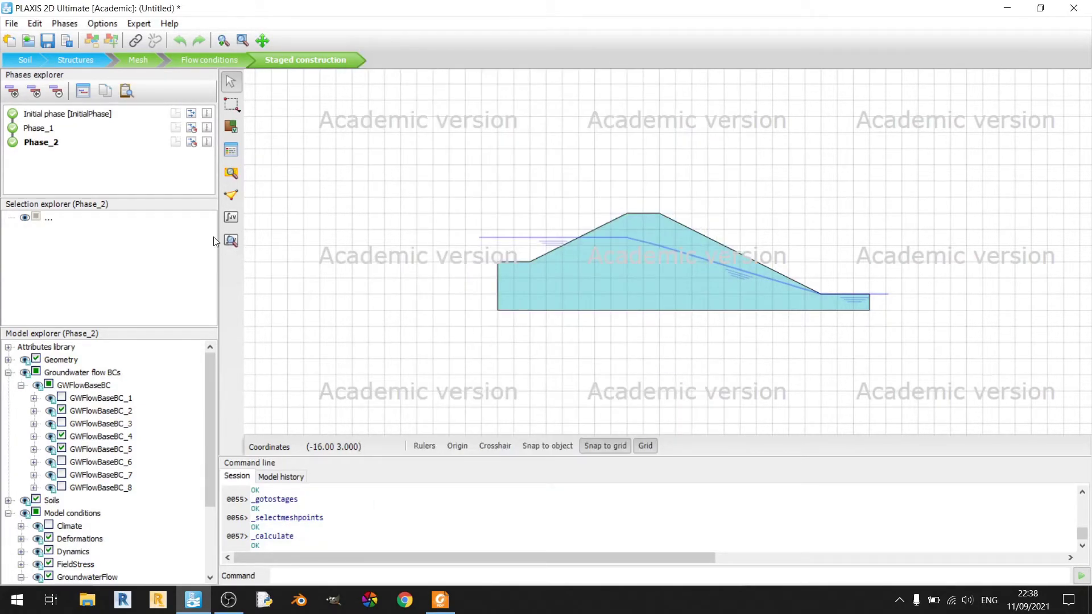
# Open the Phase_2 calculation results in PLAXIS 2D Output, accepting the licence information
pyautogui.click(684, 382)
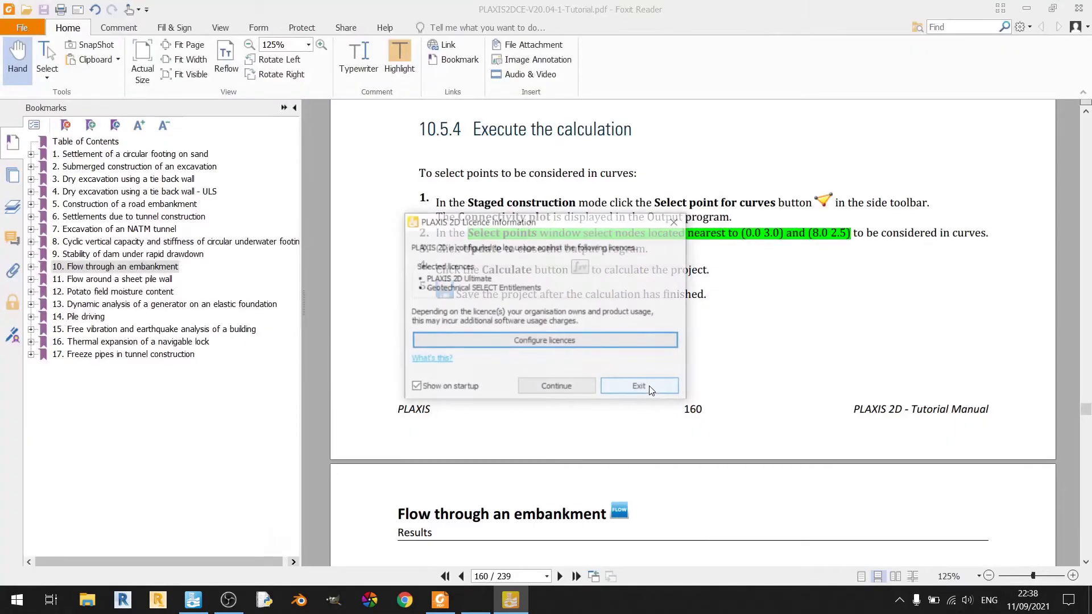
pyautogui.click(566, 387)
pyautogui.scroll(-5, 761, 427)
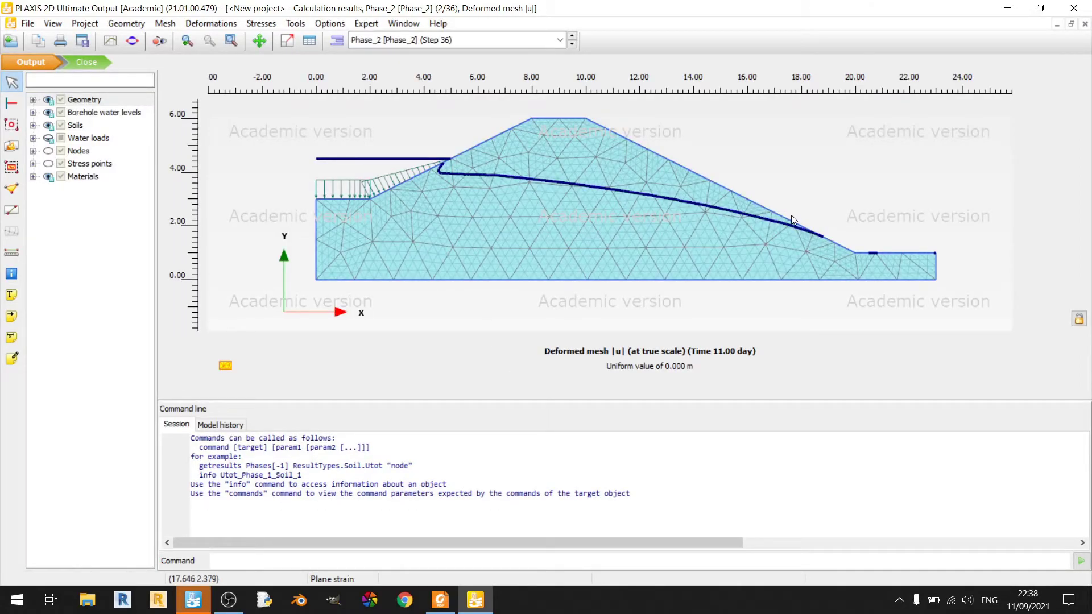
# Read the Foxit Reader manual's instructions for viewing results in a cross section, including its two points and the pore pressure plot
pyautogui.click(440, 600)
pyautogui.scroll(-12, 691, 291)
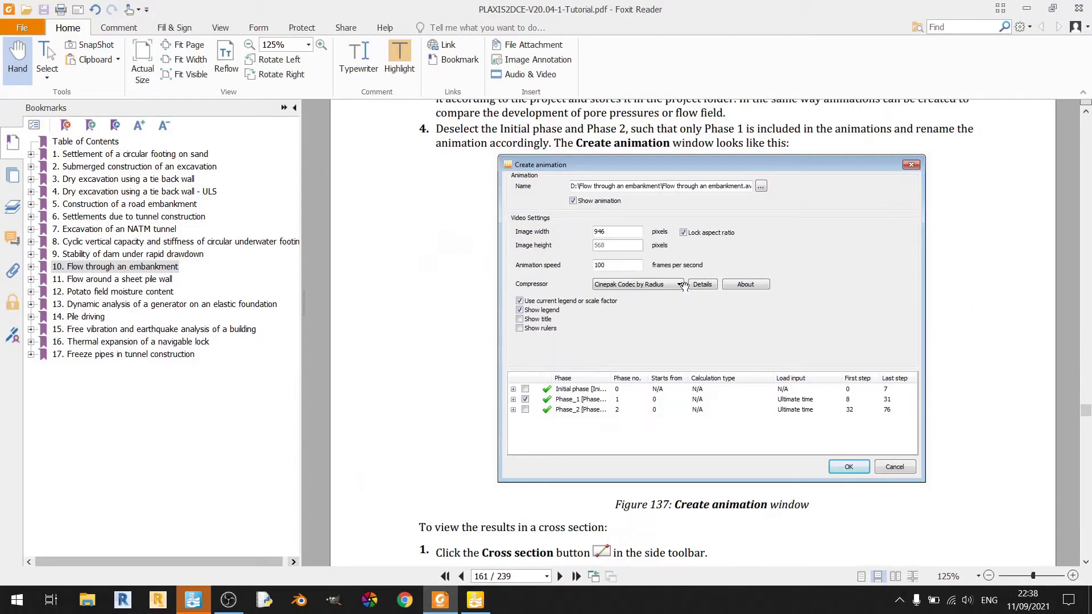
pyautogui.scroll(2, 693, 291)
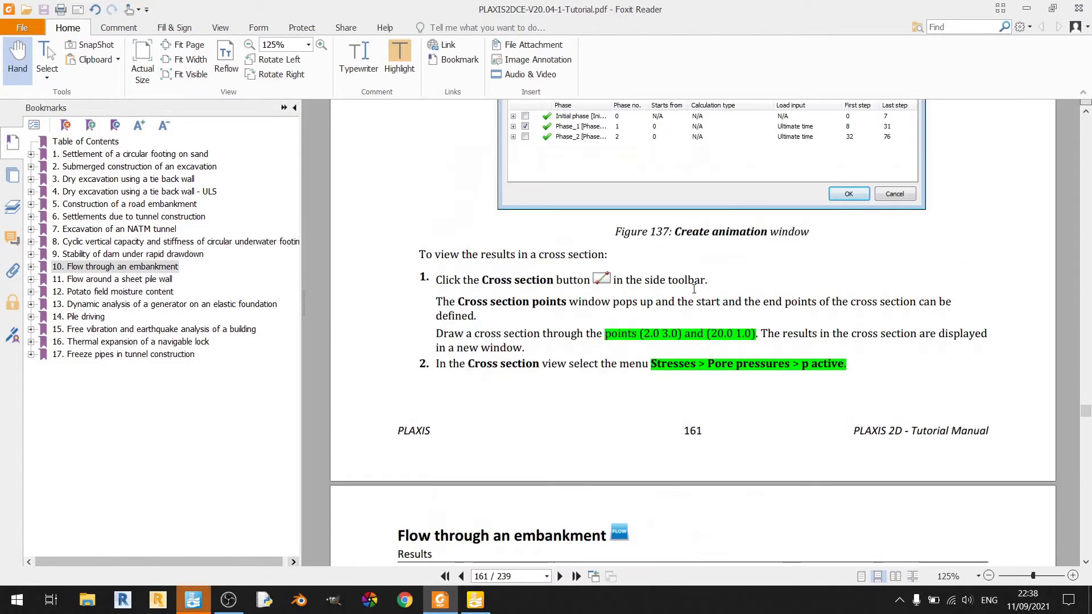
pyautogui.scroll(4, 688, 296)
pyautogui.scroll(-4, 688, 296)
pyautogui.scroll(3, 711, 293)
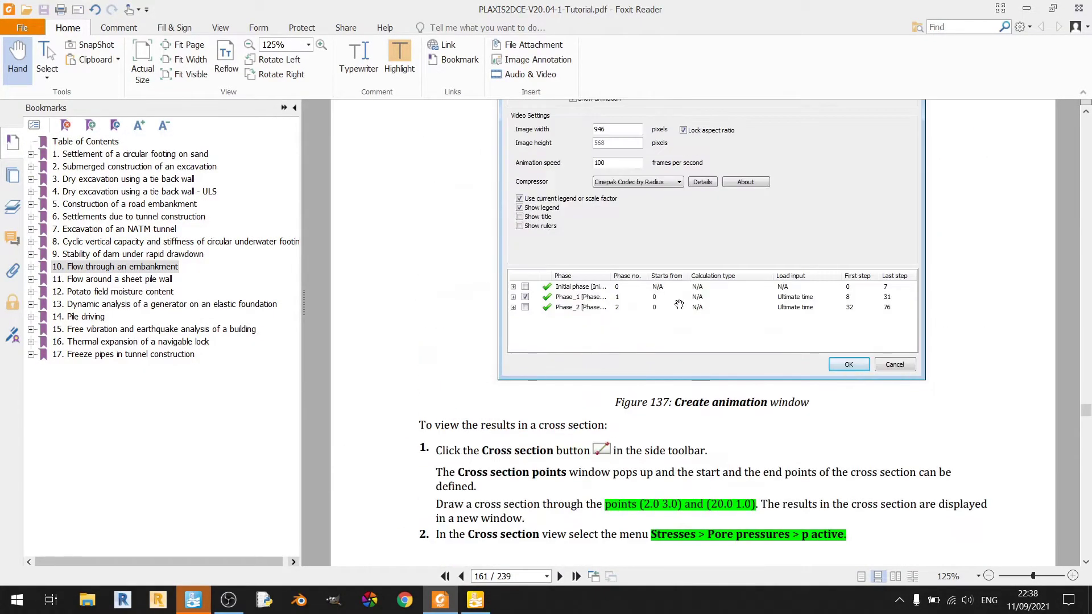
pyautogui.scroll(-4, 728, 289)
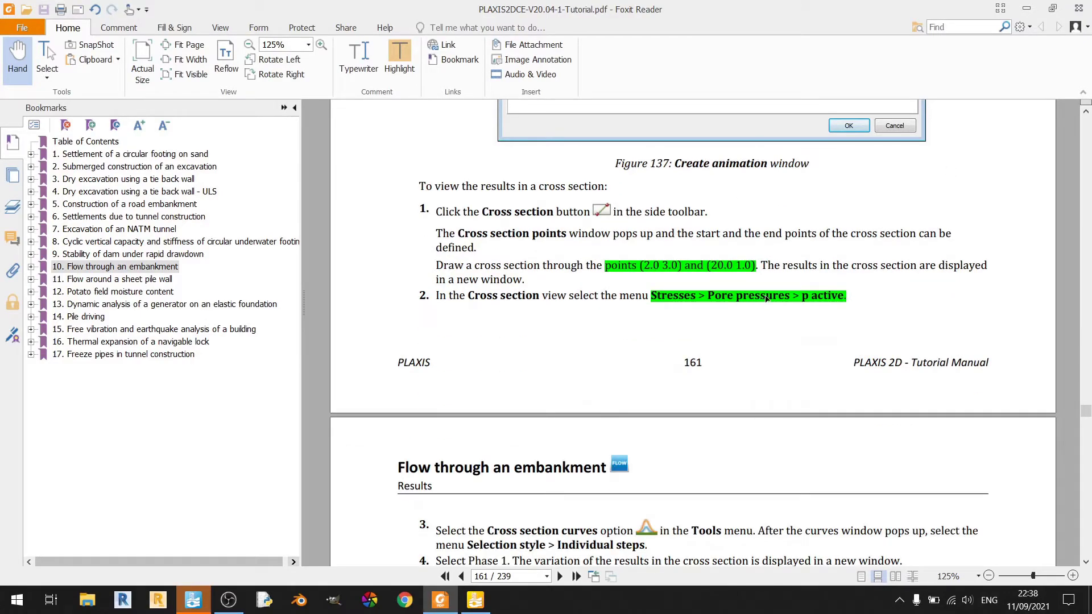
pyautogui.scroll(-1, 769, 295)
pyautogui.scroll(-1, 756, 294)
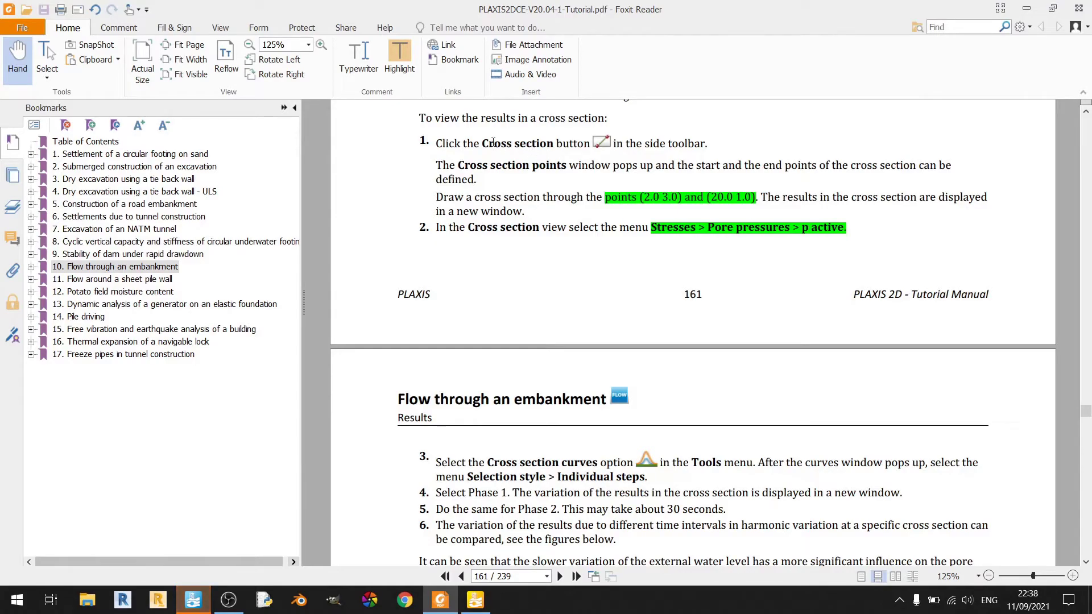
pyautogui.moveTo(479, 144); pyautogui.dragTo(603, 143)
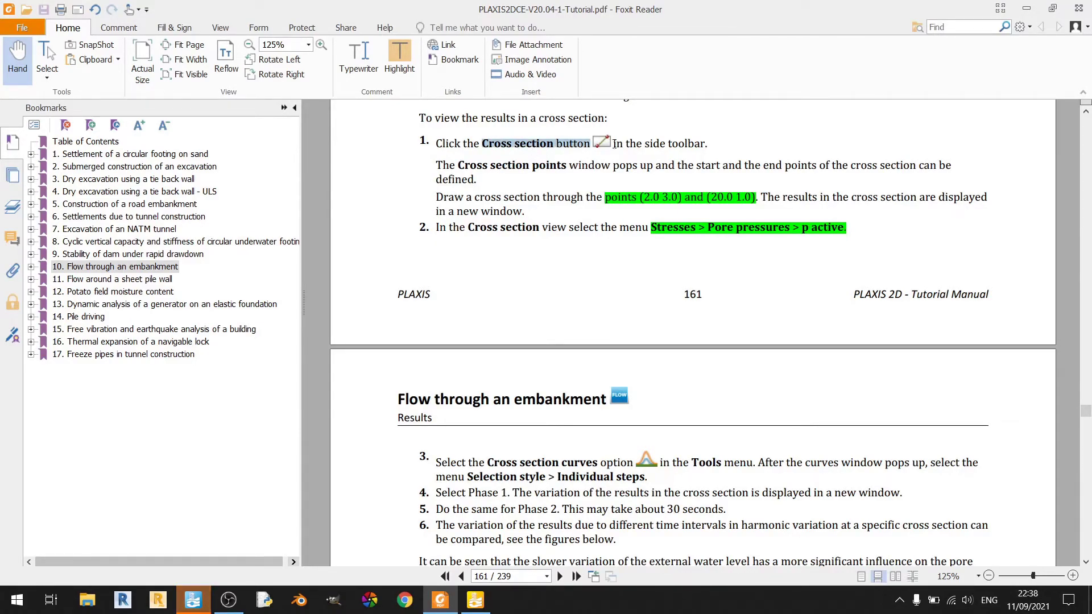
pyautogui.click(634, 187)
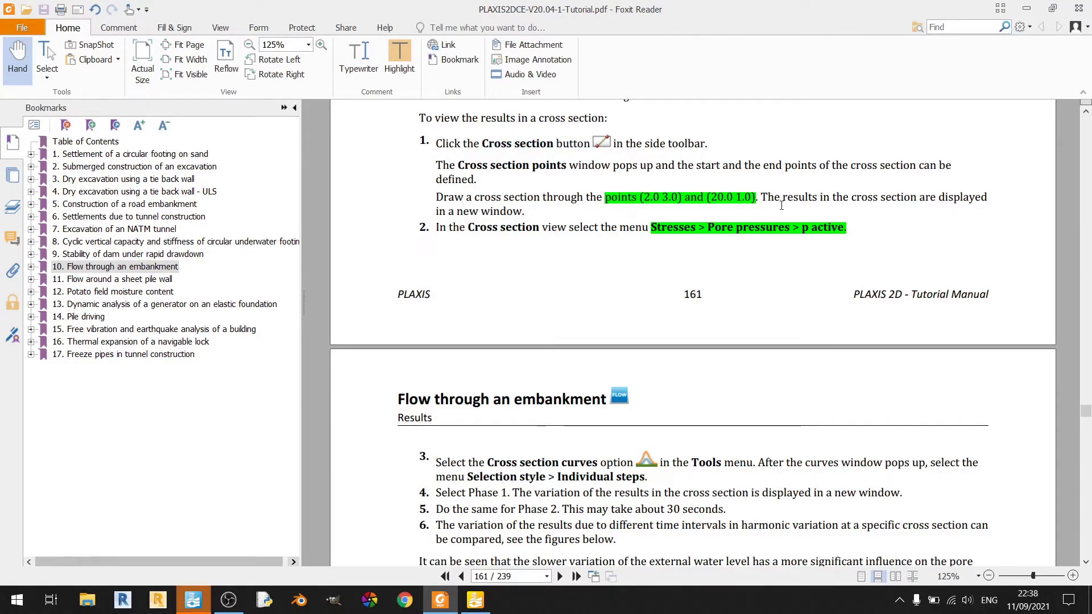
# Create a cross section in PLAXIS 2D Output from (2, 3) to (20, 1), rechecking the coordinates in the Foxit Reader manual
pyautogui.click(475, 600)
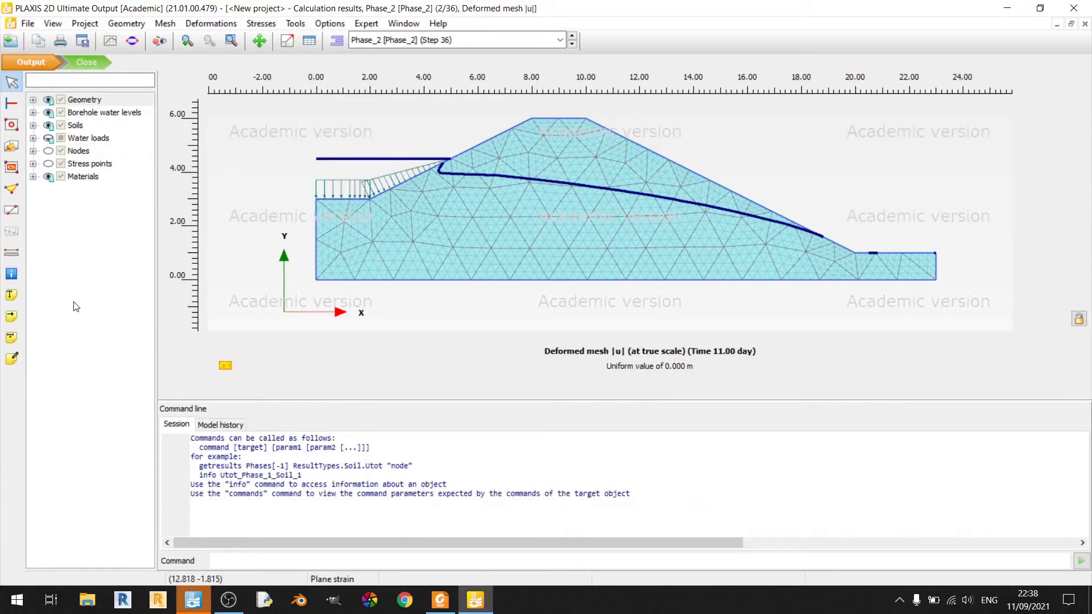
pyautogui.click(13, 215)
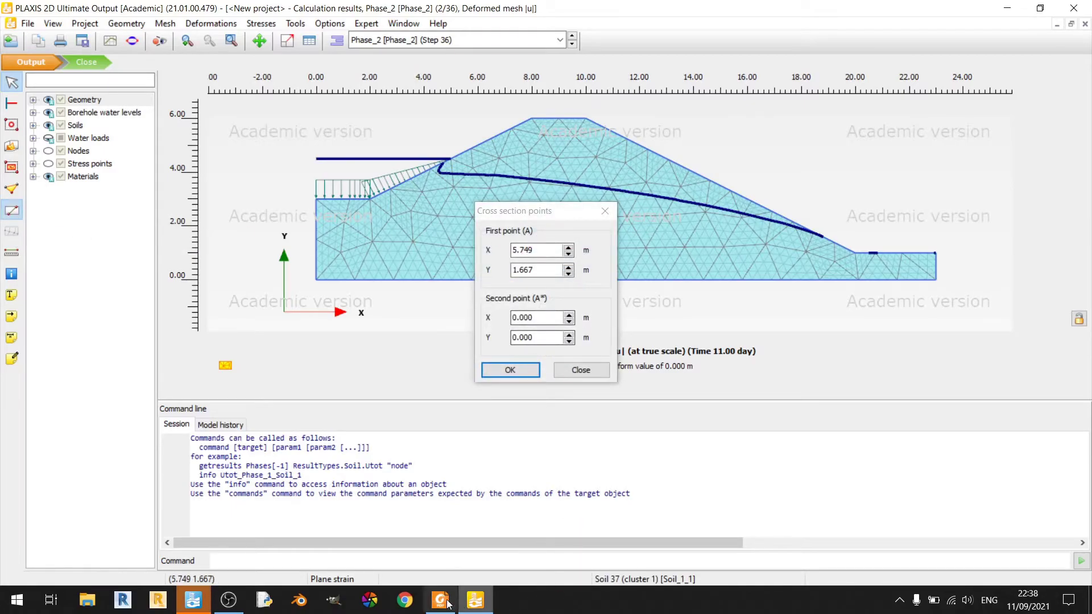
pyautogui.click(441, 601)
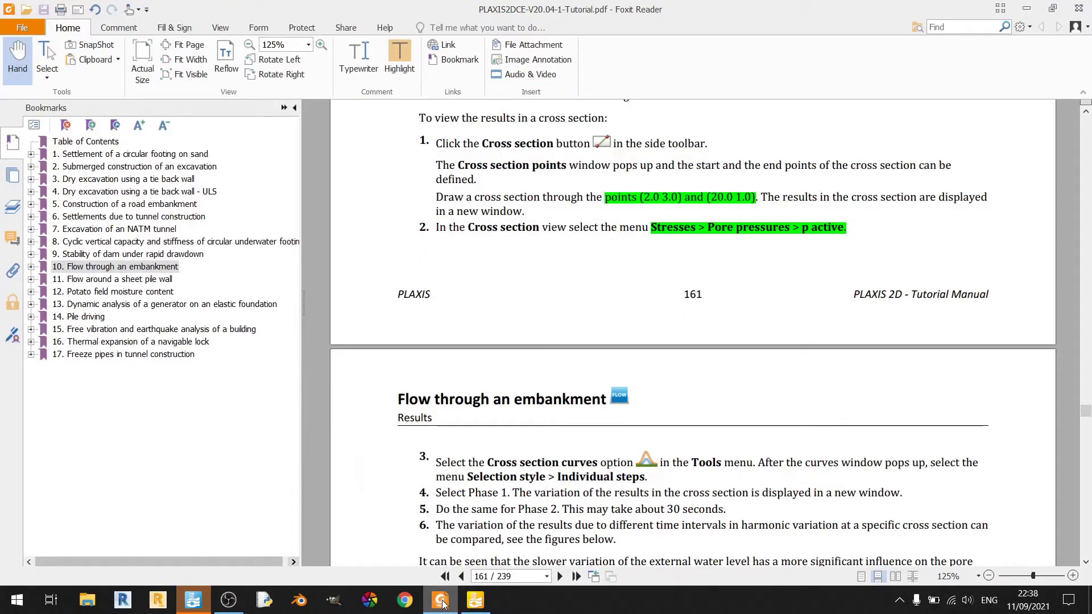
pyautogui.click(444, 601)
pyautogui.write('2')
pyautogui.press('Tab')
pyautogui.write('3')
pyautogui.press('Tab')
pyautogui.click(549, 320)
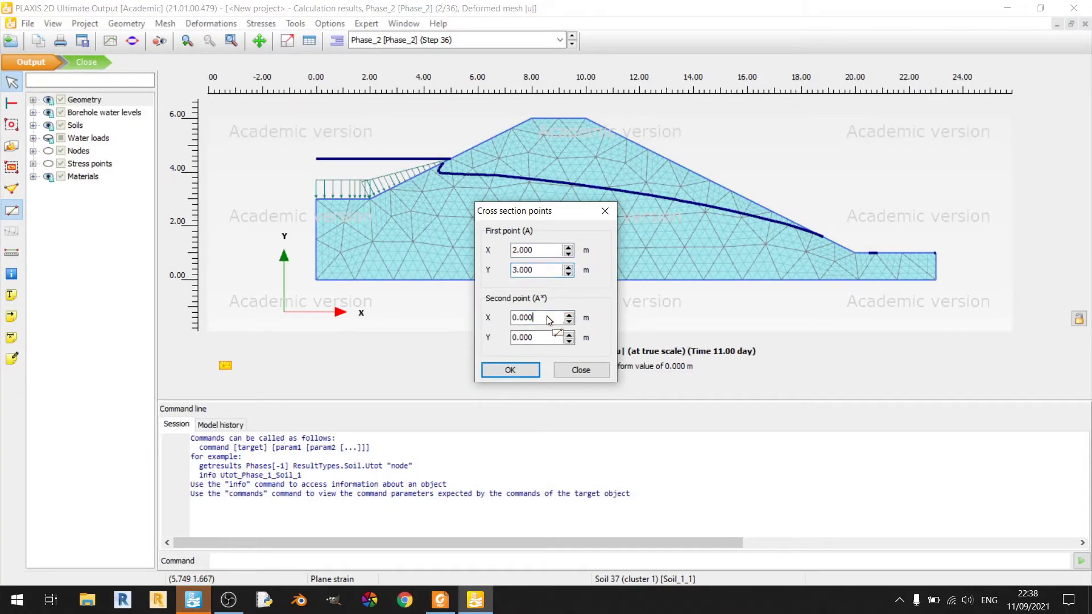
pyautogui.write('20')
pyautogui.press('Tab')
pyautogui.write('1')
pyautogui.click(524, 370)
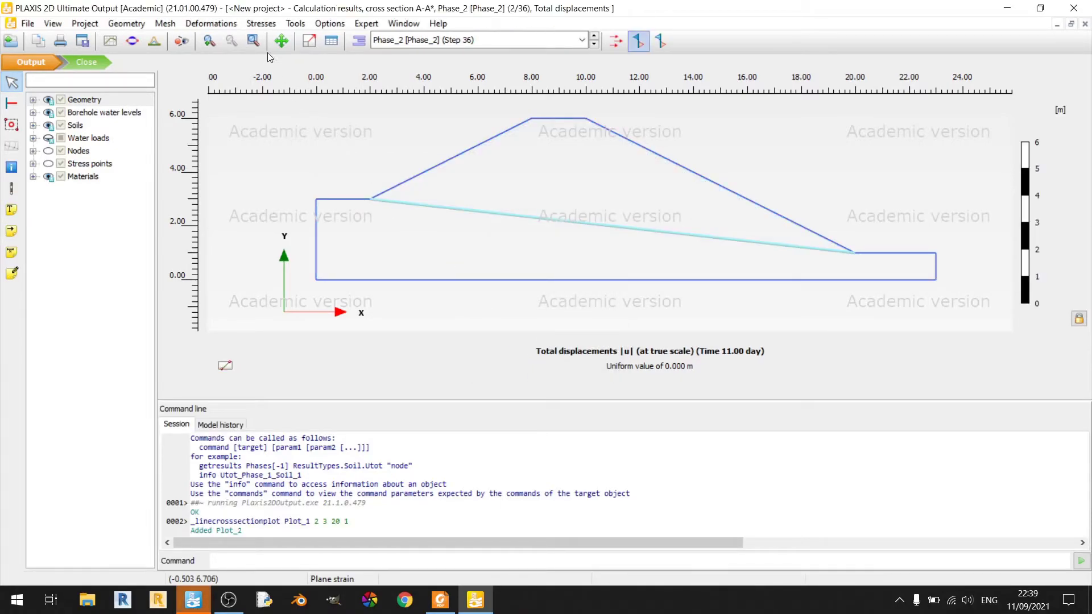
# Display the active pore pressures p active along the cross section
pyautogui.click(261, 23)
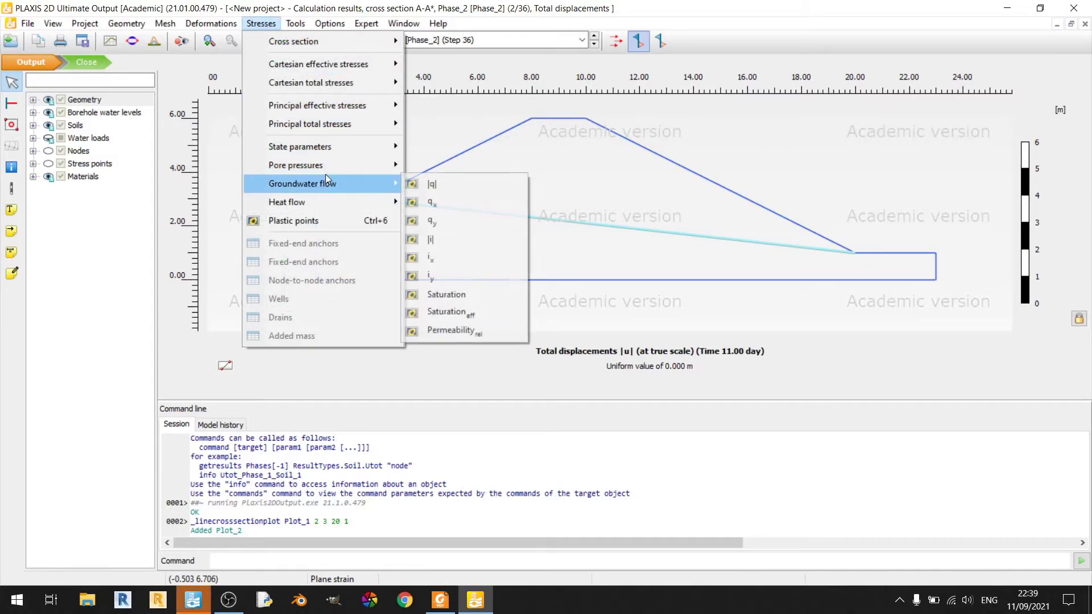
pyautogui.moveTo(328, 166)
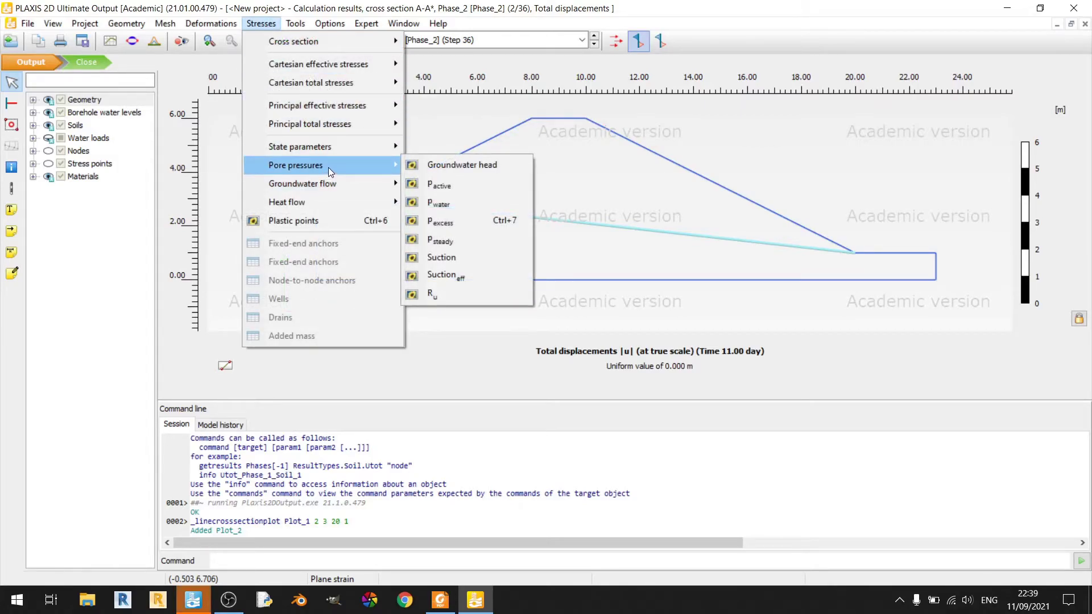
pyautogui.click(443, 186)
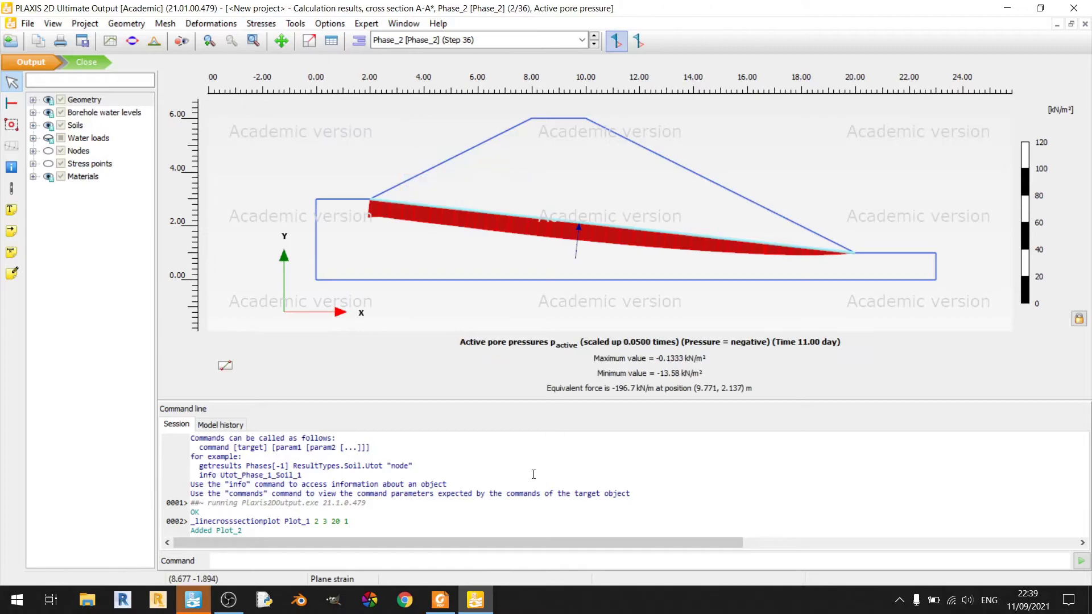
# Look up the cross section curves instructions in the Foxit Reader manual and start cross section curves in PLAXIS 2D Output
pyautogui.click(453, 597)
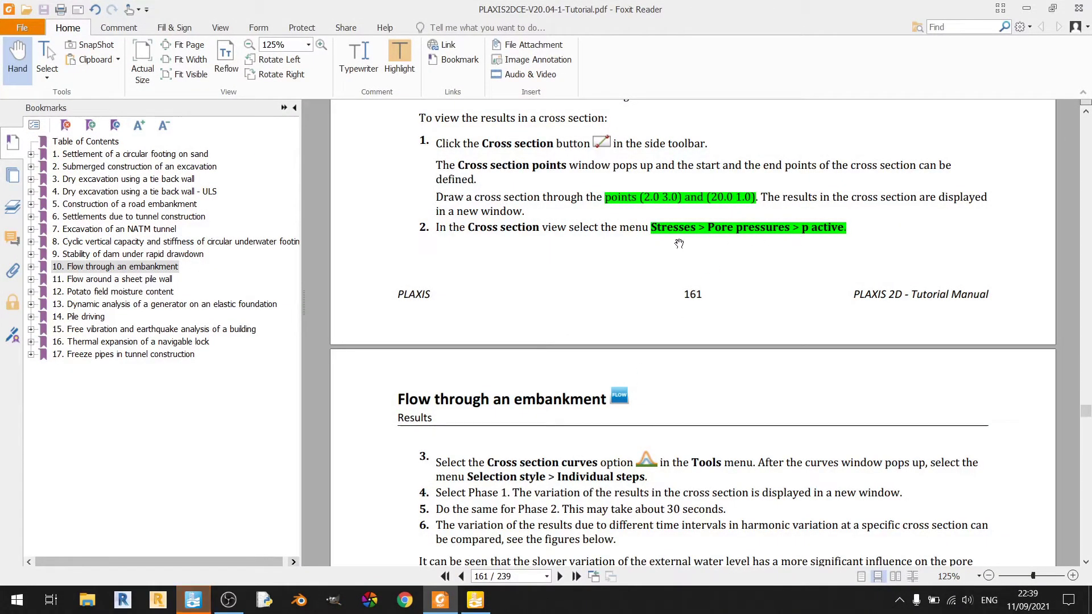
pyautogui.scroll(-2, 855, 245)
pyautogui.scroll(-1, 853, 242)
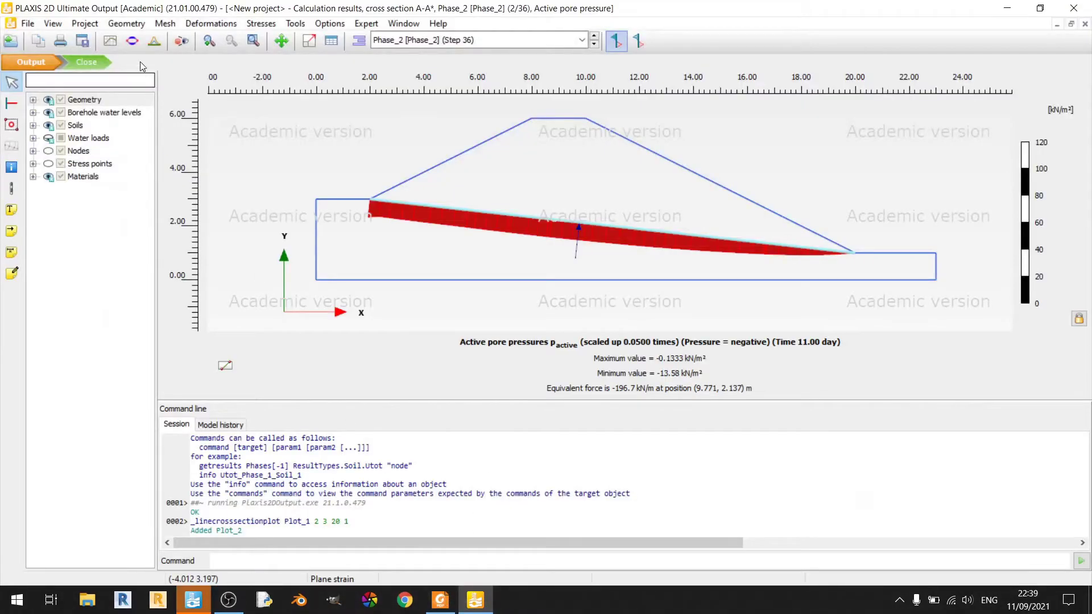
pyautogui.click(154, 42)
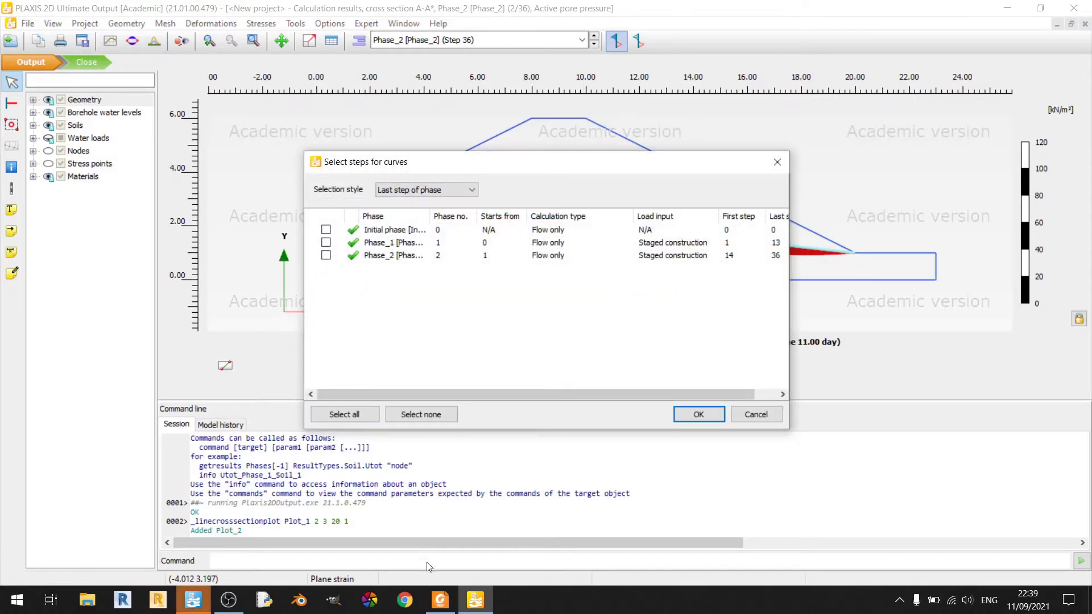
pyautogui.click(441, 600)
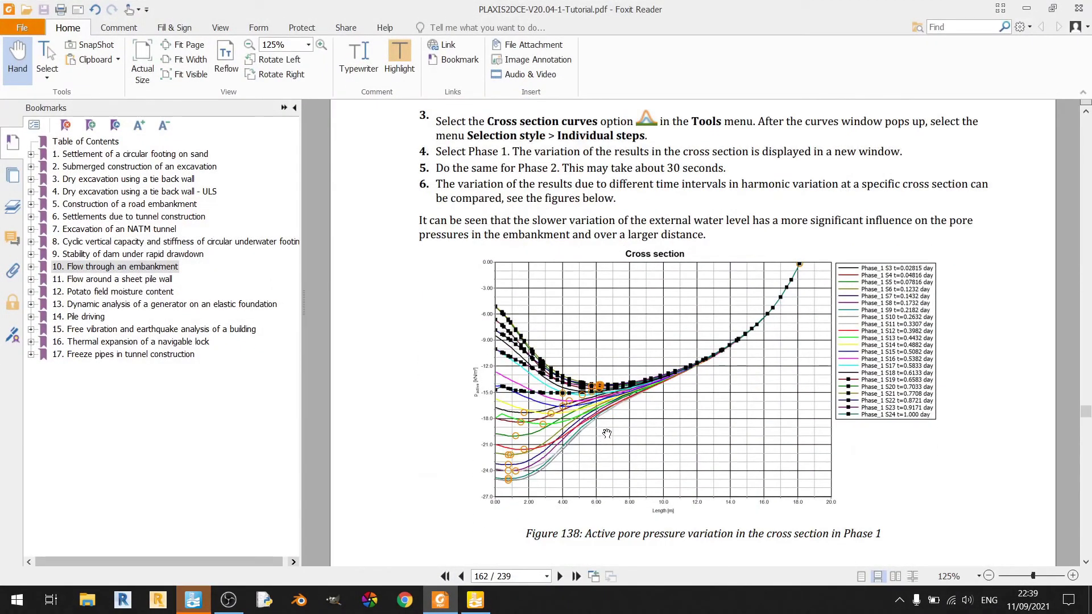
pyautogui.click(477, 612)
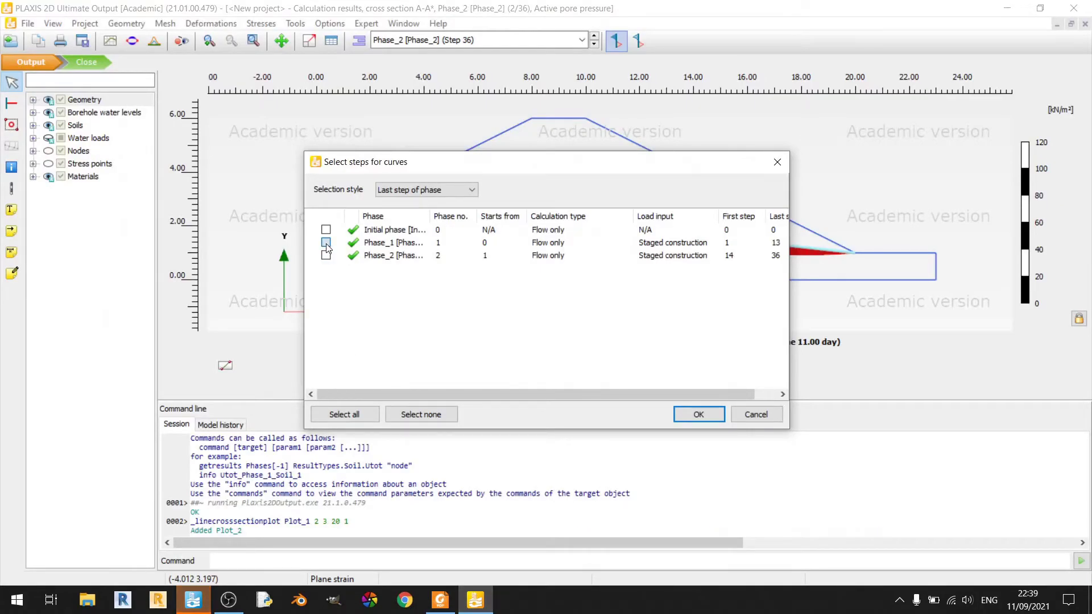
# Recheck the selection style in the Foxit Reader manual and plot the PLAXIS 2D Output cross section curves for Phase_1 with Individual steps
pyautogui.click(440, 600)
pyautogui.scroll(3, 533, 370)
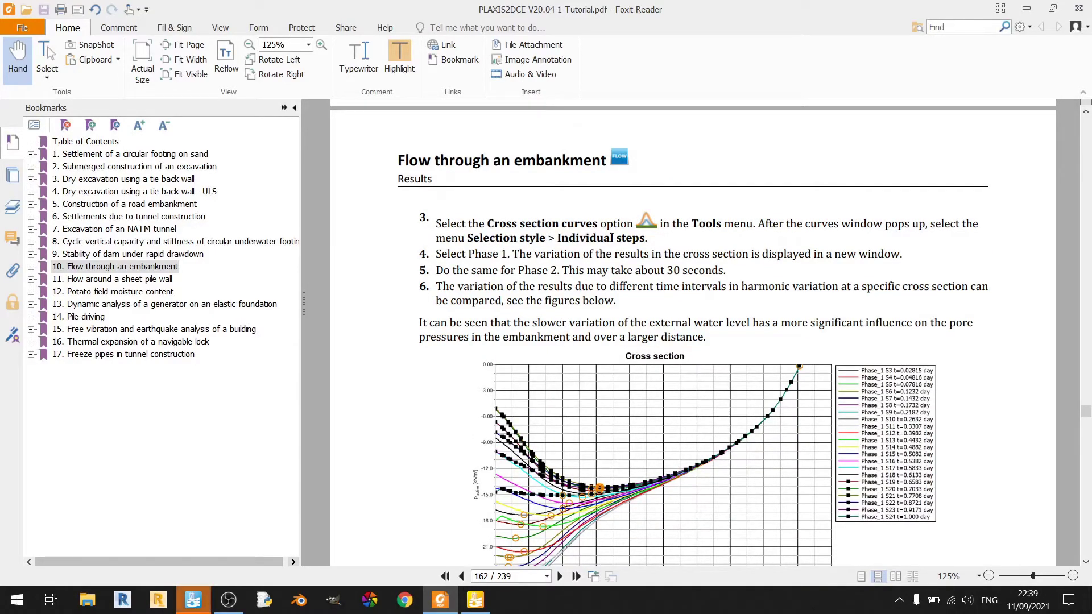
pyautogui.click(476, 600)
pyautogui.click(413, 191)
pyautogui.click(413, 201)
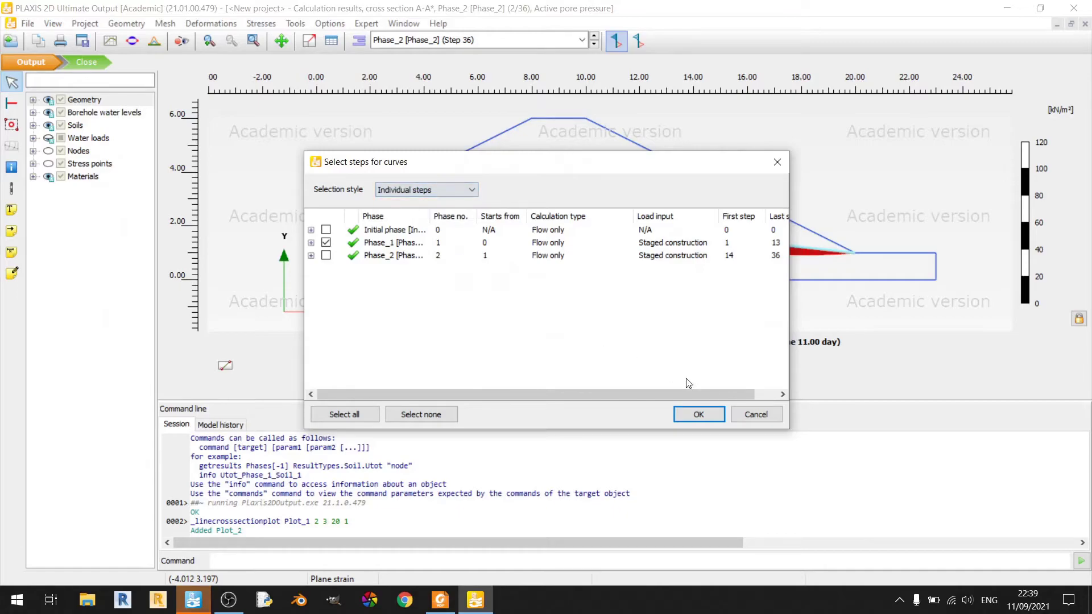
pyautogui.click(709, 419)
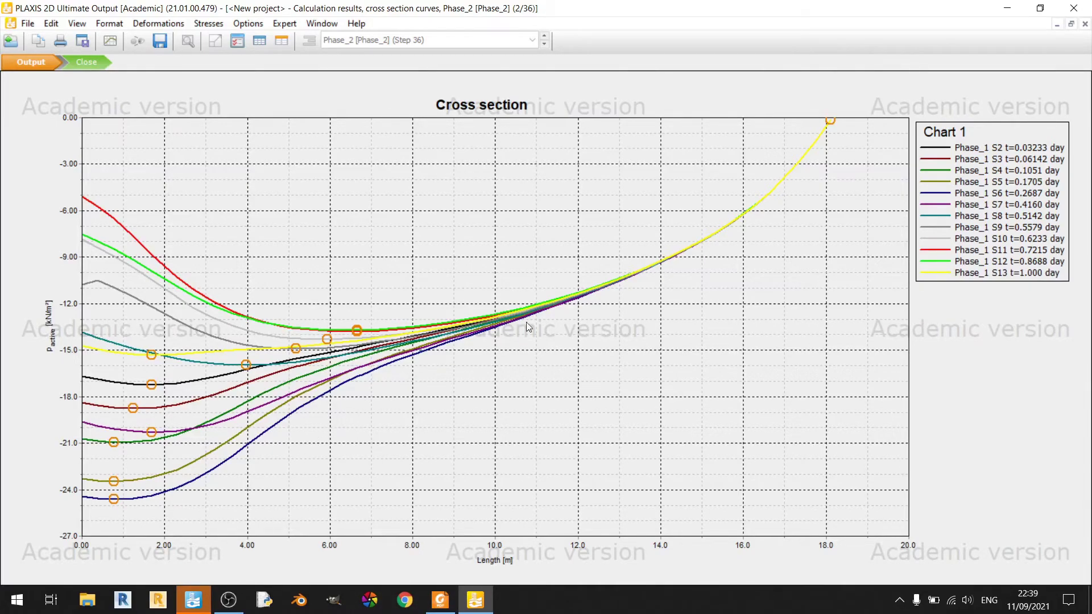
# Compare the Phase_1 cross section curves in PLAXIS 2D Output with Figure 138 in the Foxit Reader manual
pyautogui.click(441, 601)
pyautogui.scroll(-3, 512, 409)
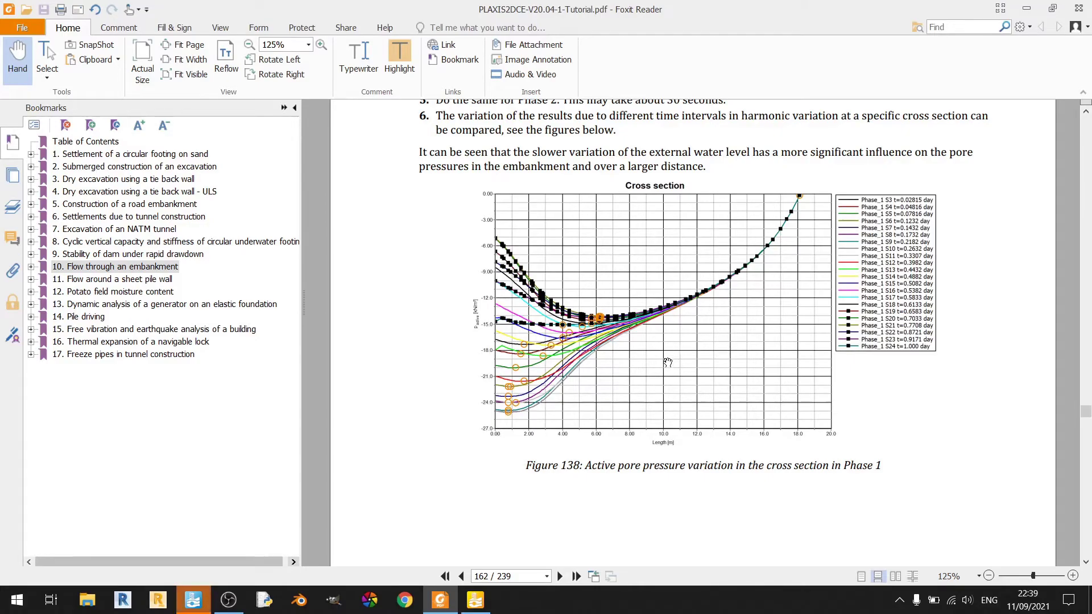
pyautogui.click(475, 600)
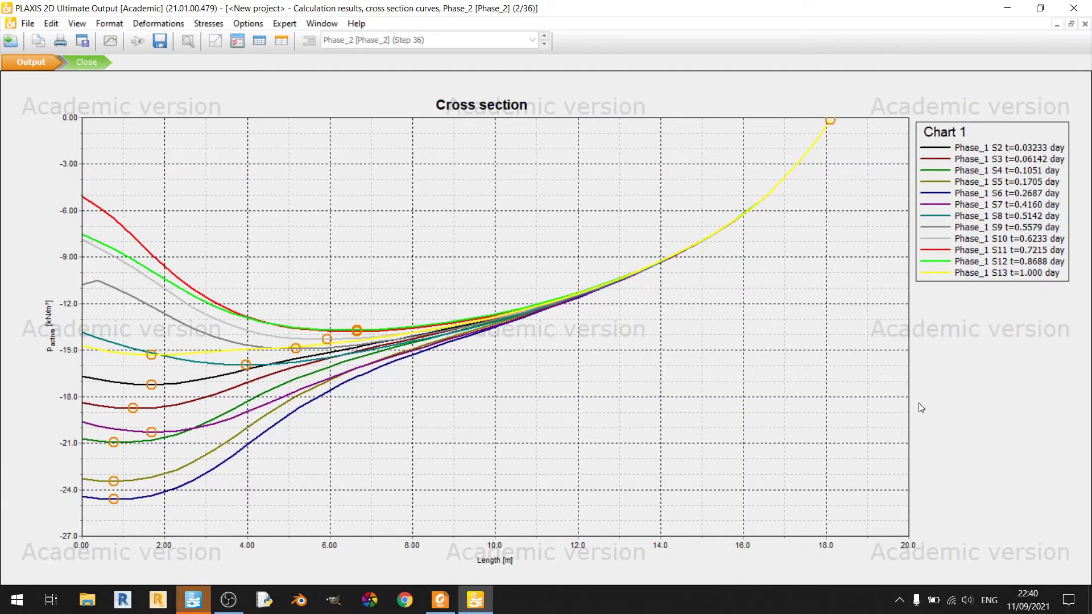
pyautogui.click(441, 600)
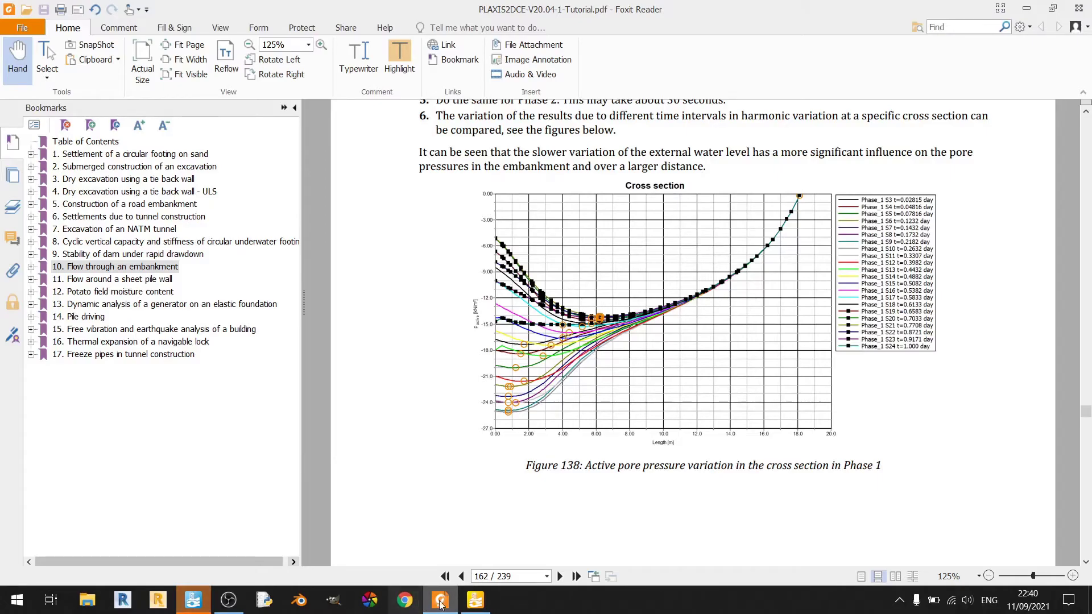
pyautogui.click(475, 600)
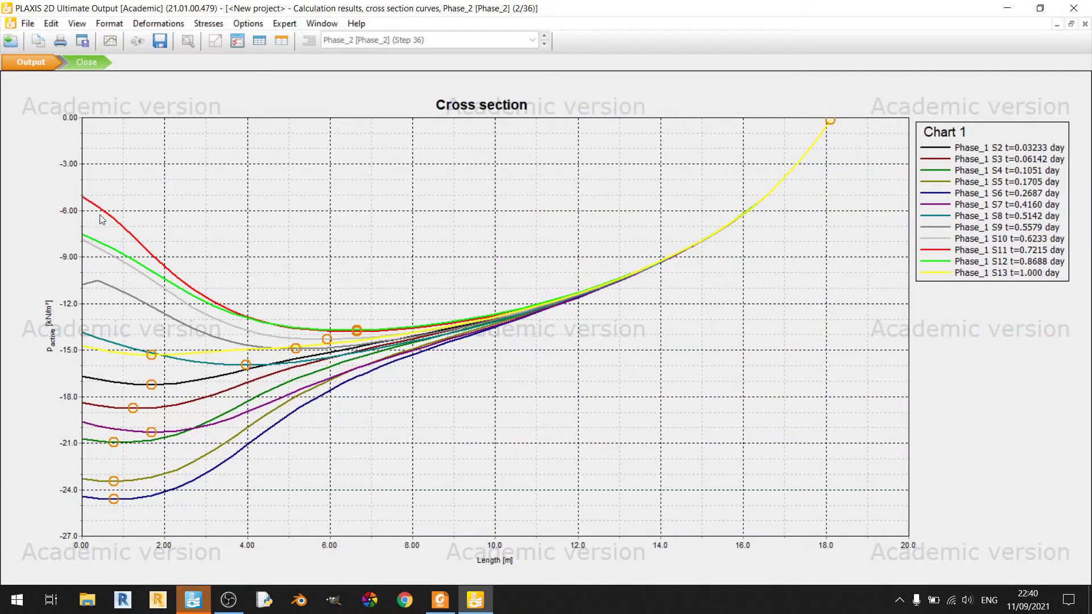
pyautogui.click(440, 601)
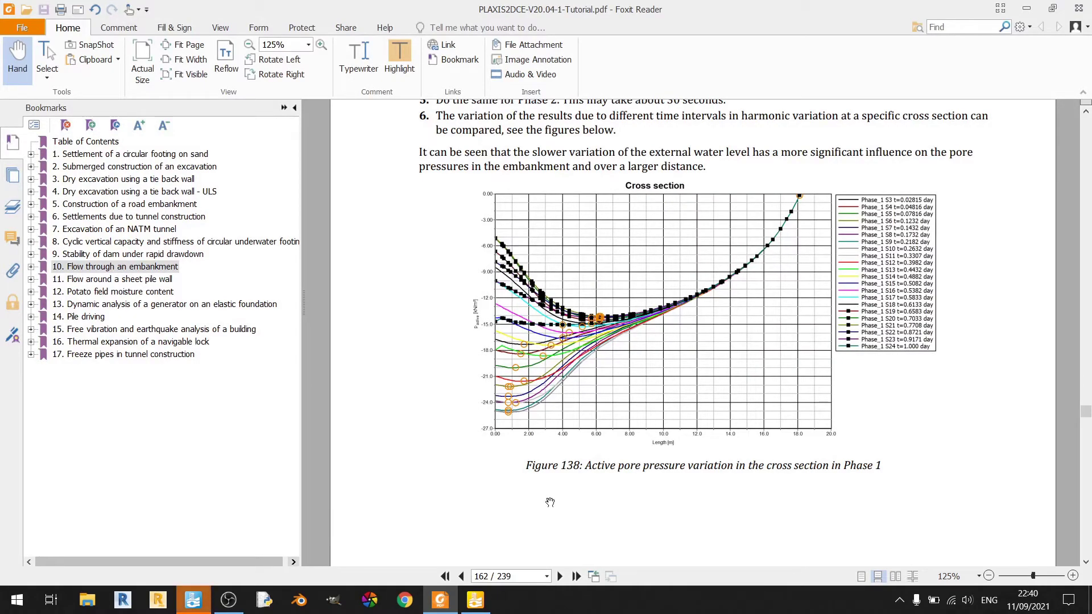
# Return to the active pore pressures cross section in PLAXIS 2D Output and plot the Phase_2 cross section curves with Individual steps
pyautogui.click(475, 601)
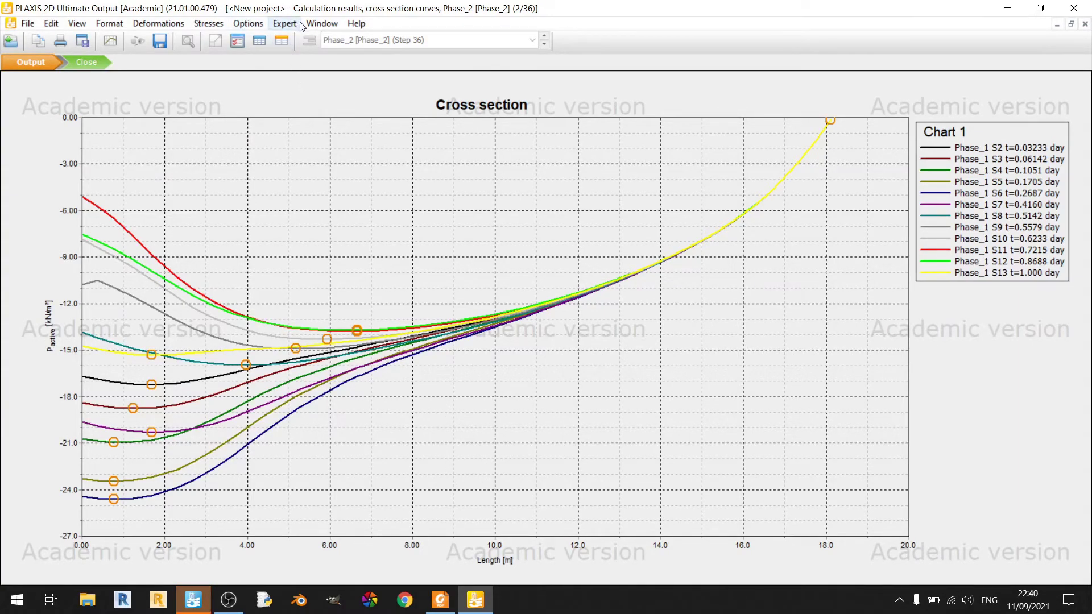
pyautogui.click(322, 24)
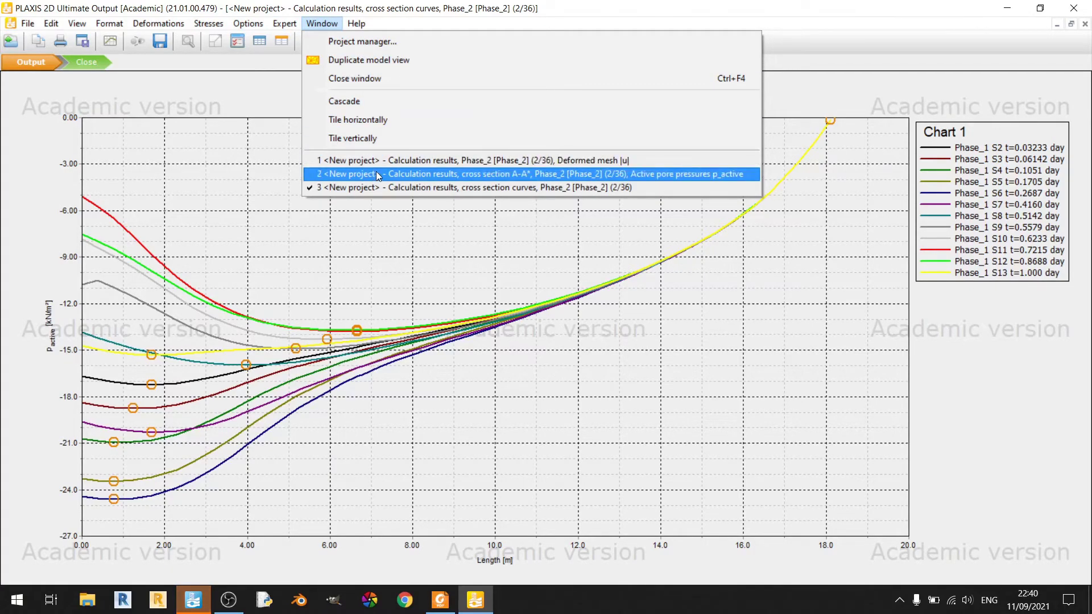
pyautogui.click(318, 179)
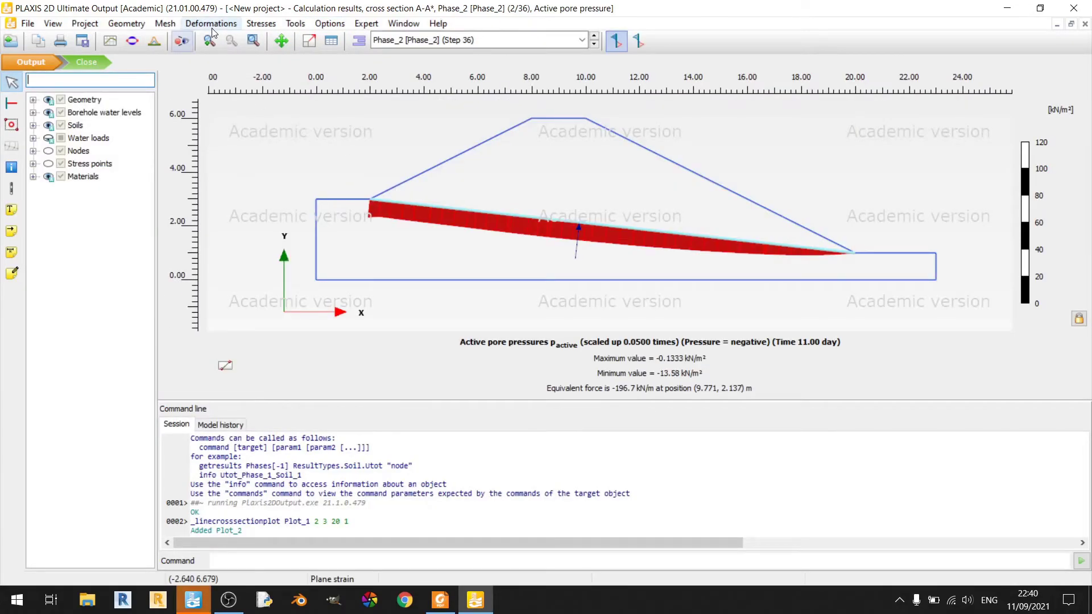
pyautogui.click(160, 39)
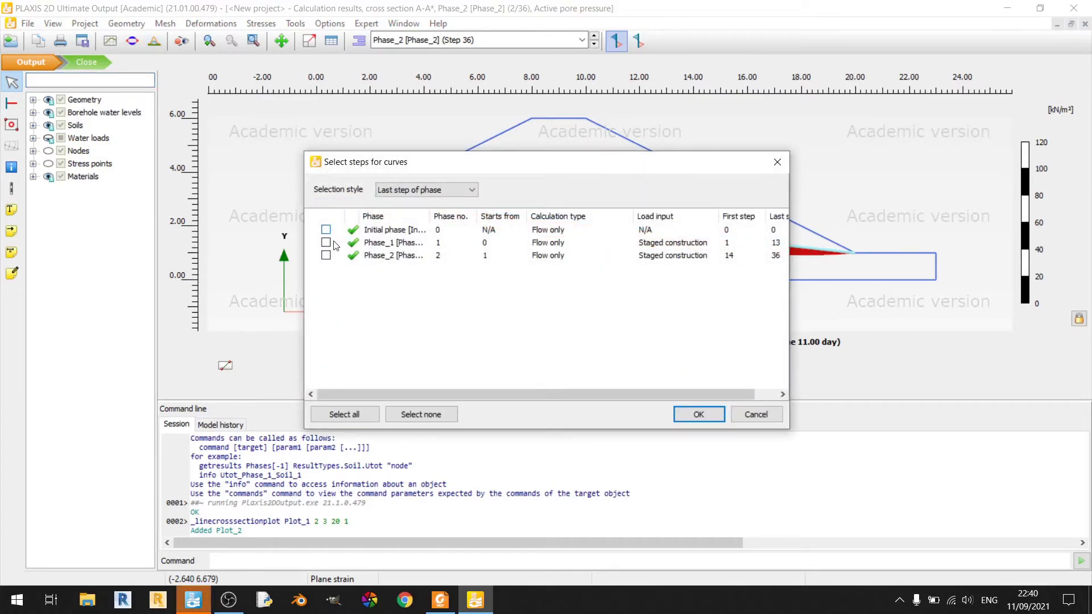
pyautogui.click(437, 191)
pyautogui.click(426, 212)
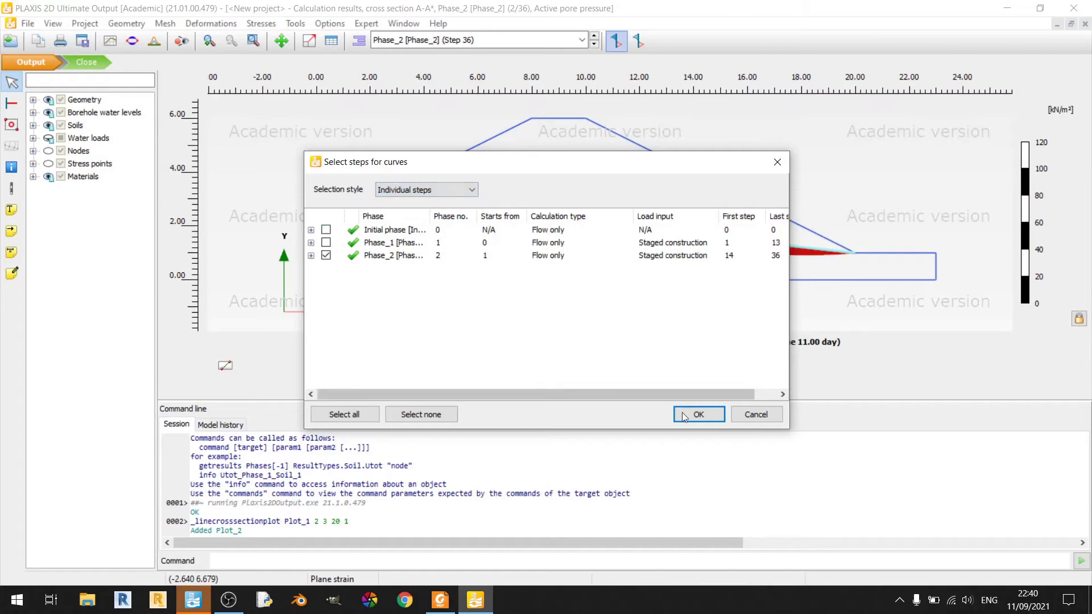
pyautogui.click(696, 419)
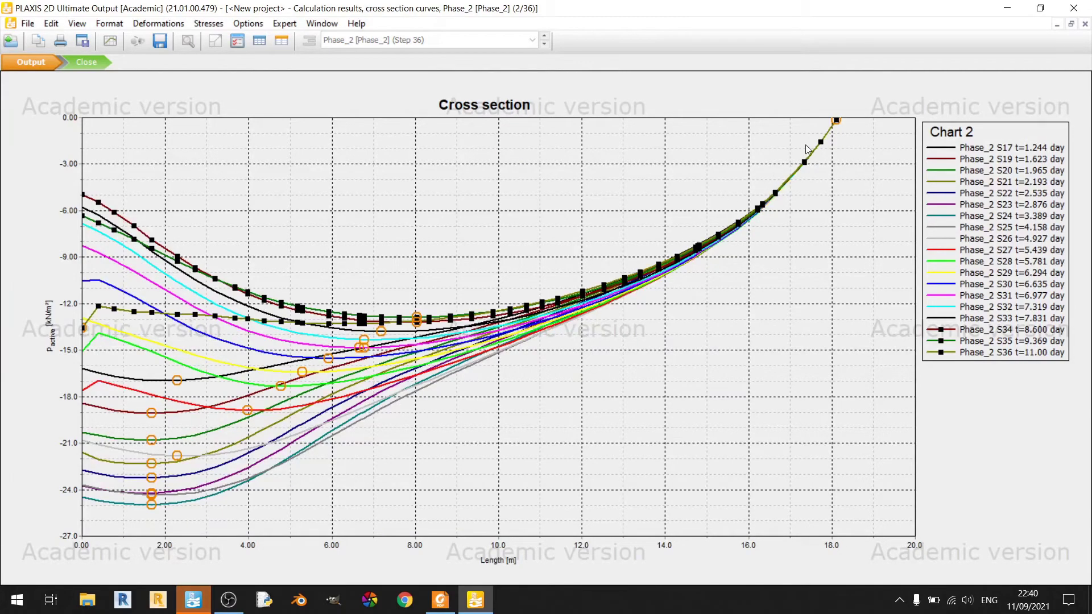
# Compare the Phase_2 cross section curves in PLAXIS 2D Output with Figure 139 in the Foxit Reader manual
pyautogui.click(440, 601)
pyautogui.scroll(-3, 508, 450)
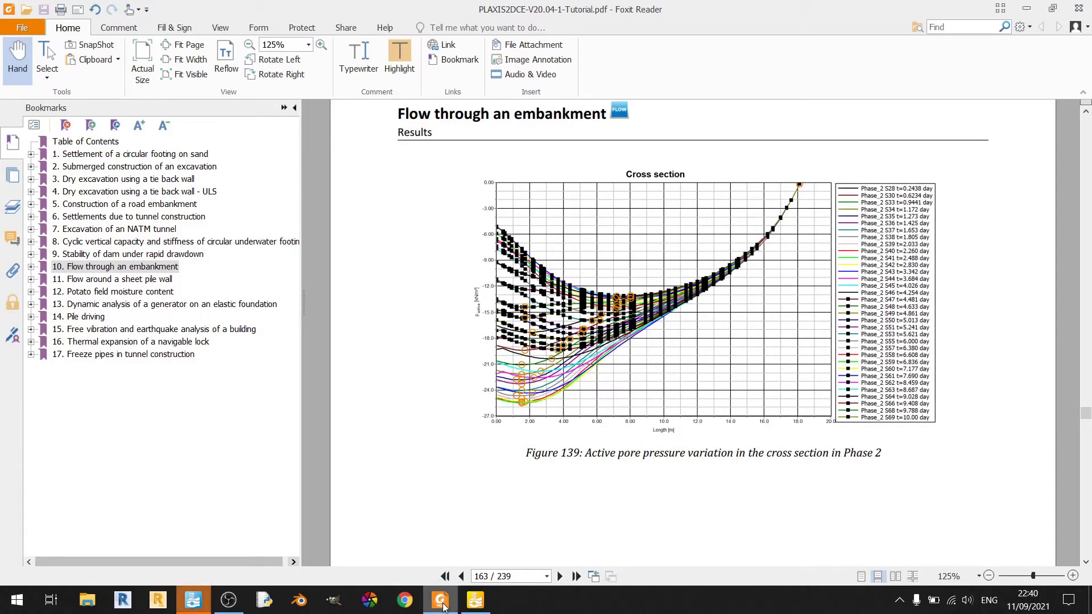
pyautogui.click(475, 600)
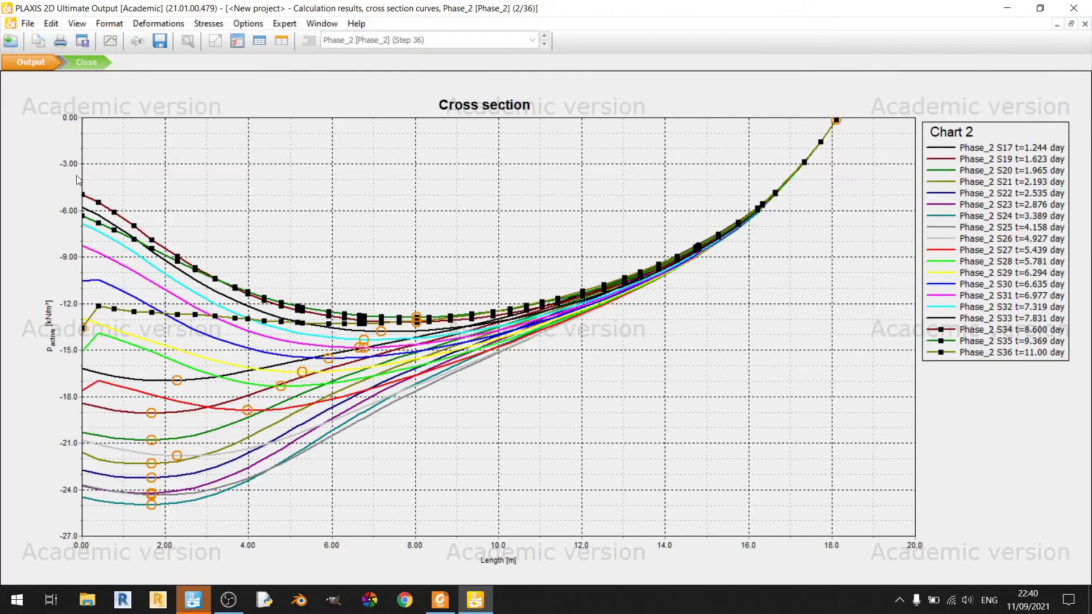
pyautogui.click(440, 600)
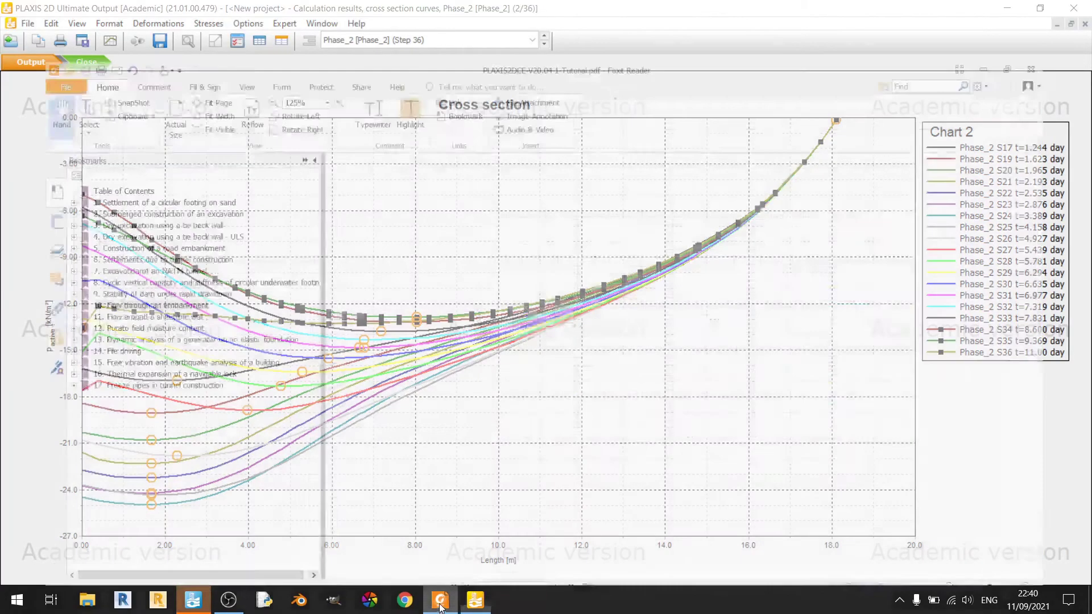
pyautogui.click(475, 600)
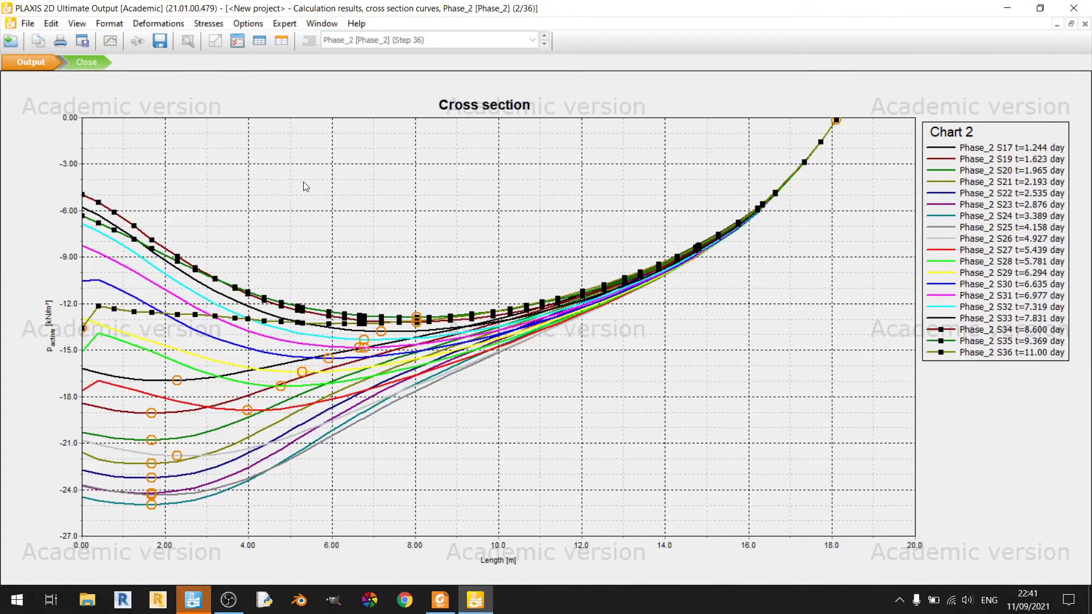
# Switch to the Phase_2 deformed mesh view and start creating an animation with an image width of 1920 pixels
pyautogui.click(323, 23)
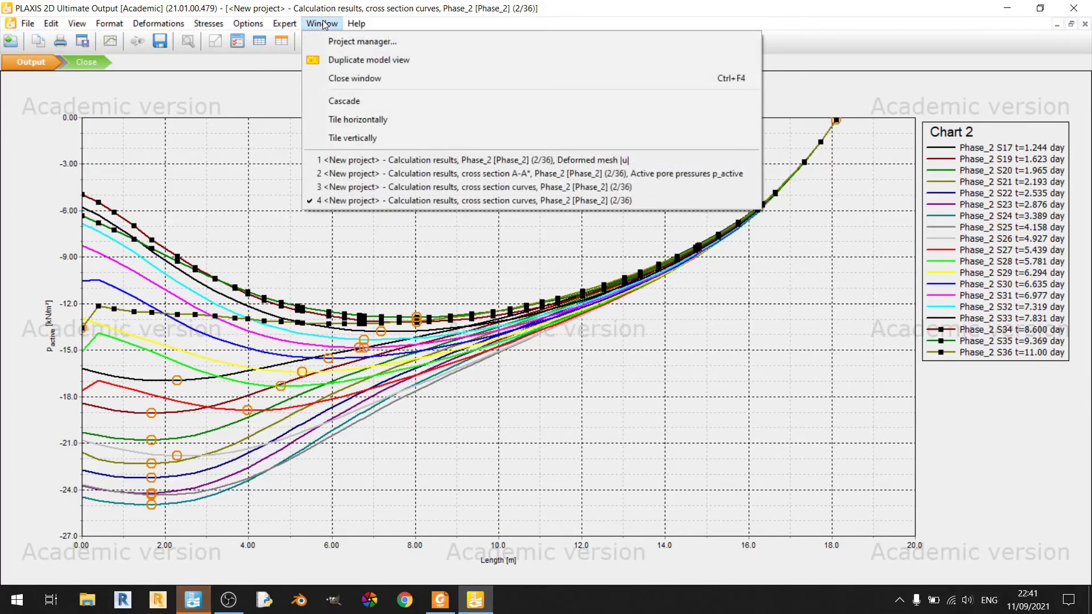
pyautogui.click(377, 161)
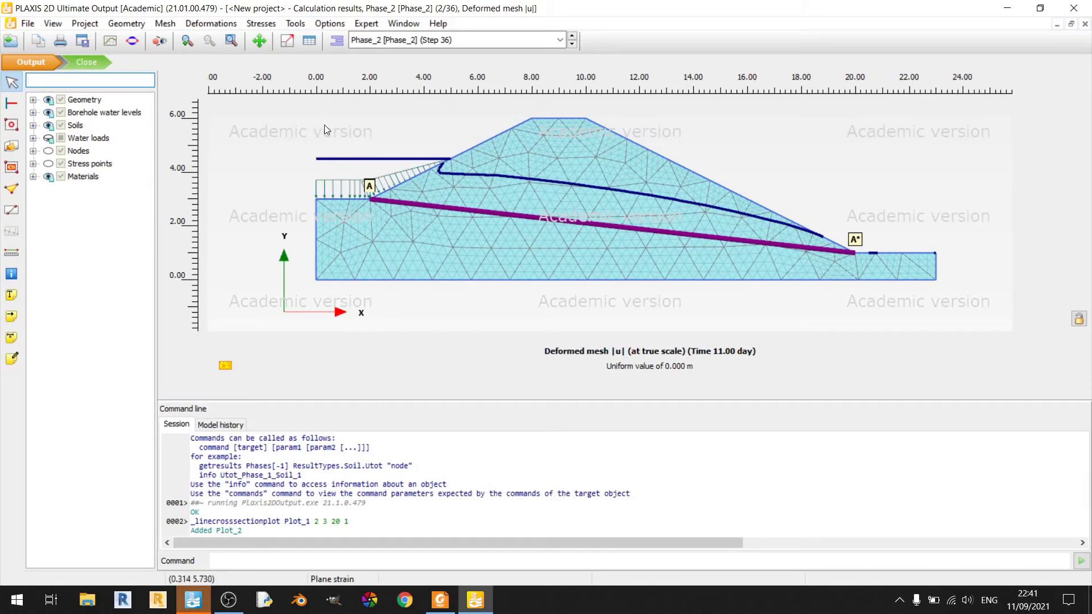
pyautogui.click(28, 24)
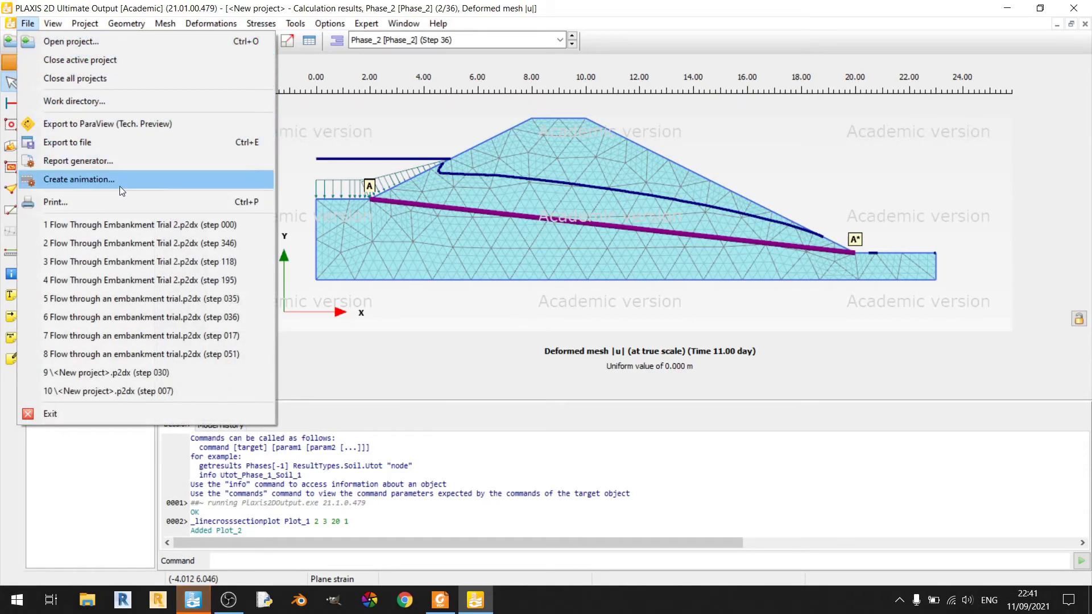
pyautogui.click(103, 179)
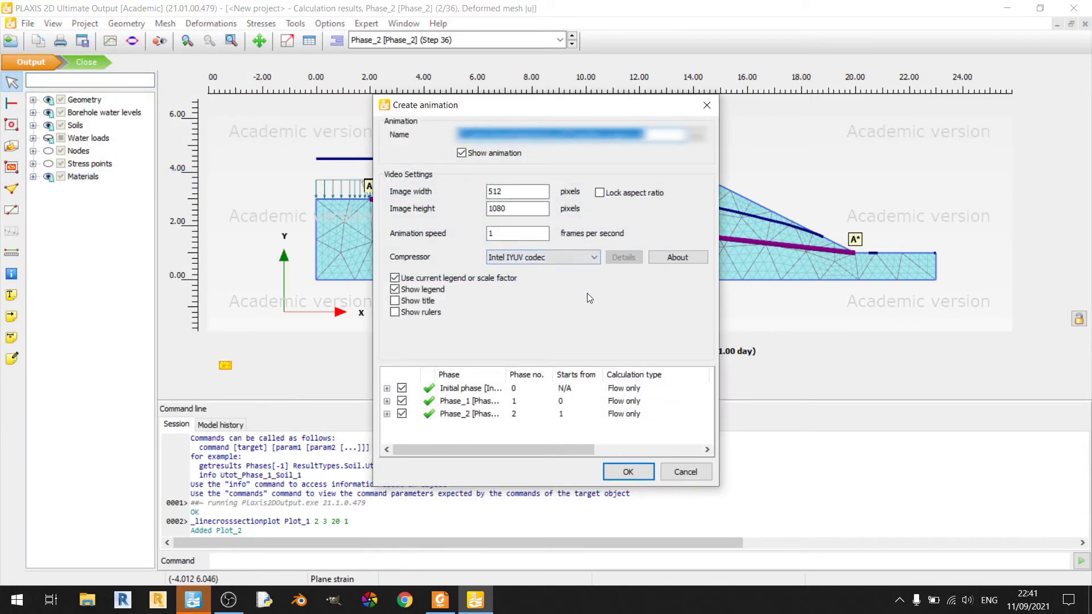
pyautogui.doubleClick(515, 192)
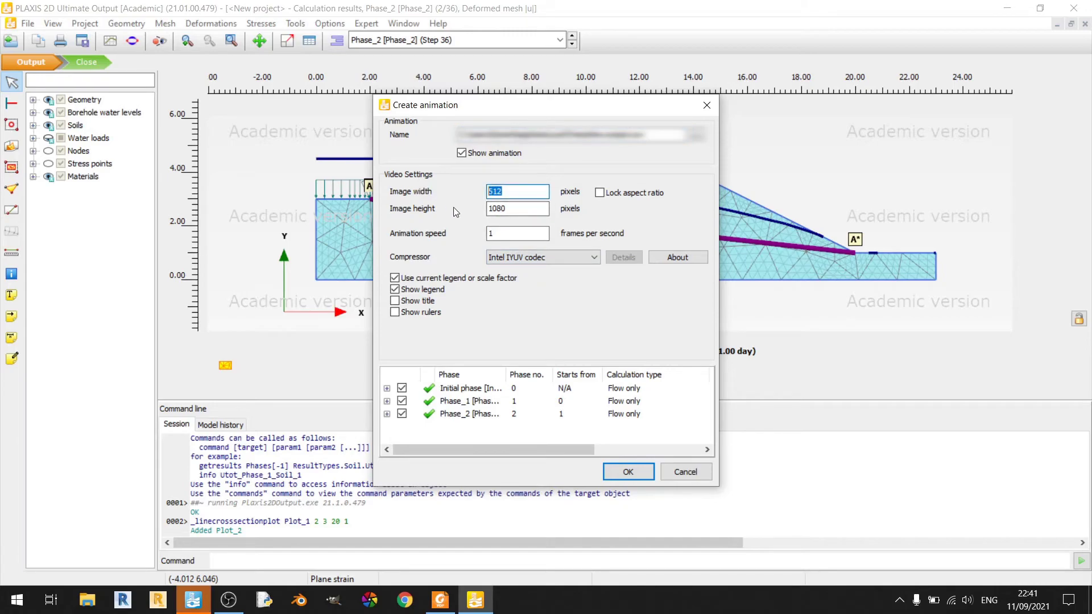
pyautogui.write('1920')
pyautogui.press('Tab')
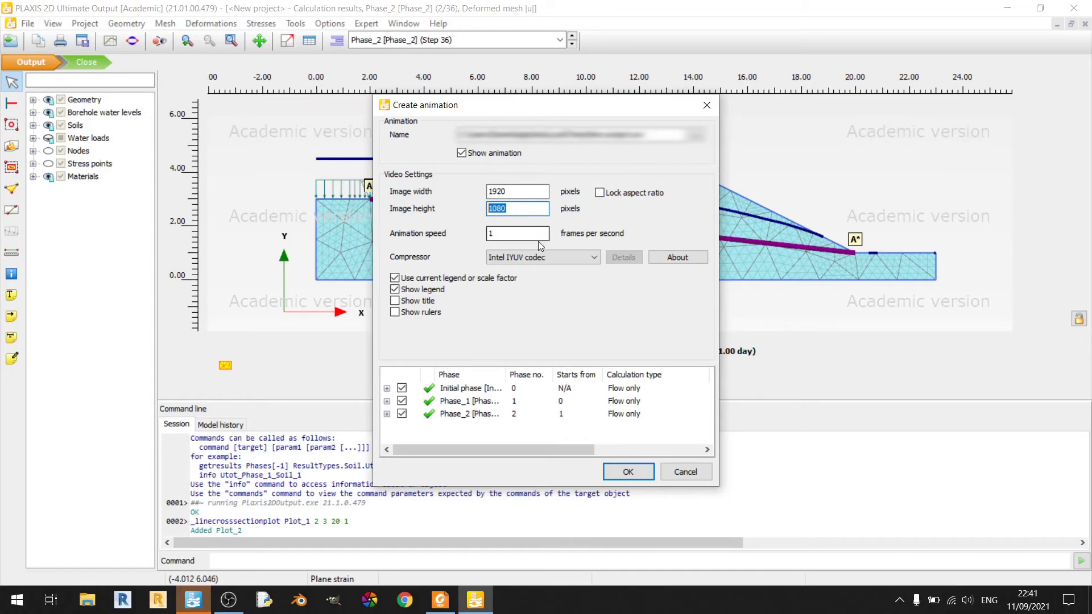
# Look up the Create animation settings in Figure 137 of the Foxit Reader manual and check the animation speed and legend options in PLAXIS 2D Output
pyautogui.click(441, 600)
pyautogui.scroll(15, 509, 442)
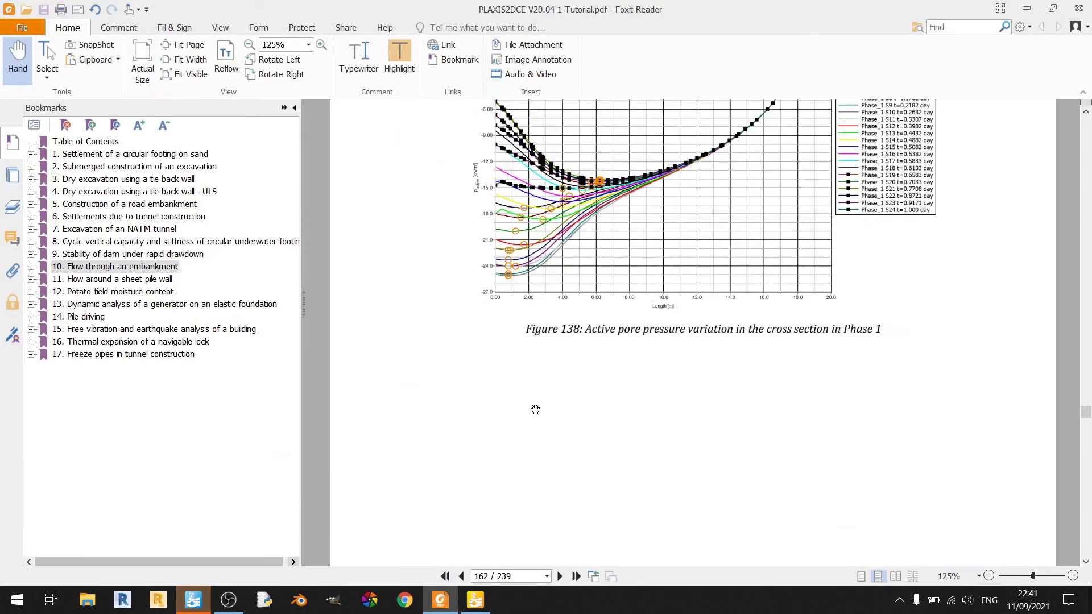
pyautogui.scroll(3, 540, 410)
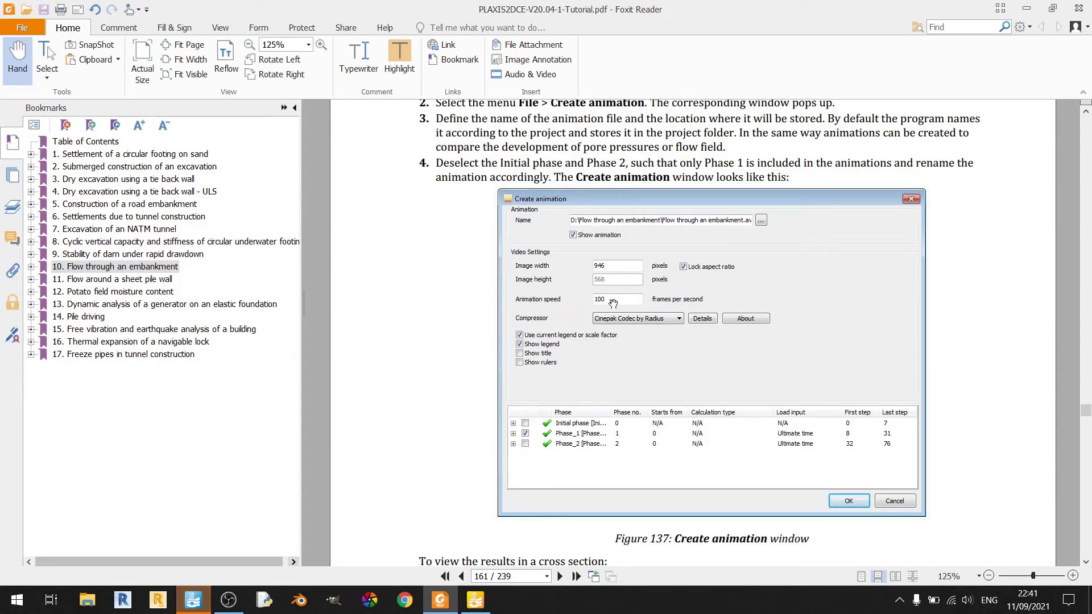
pyautogui.click(475, 600)
pyautogui.moveTo(542, 231); pyautogui.dragTo(468, 233)
pyautogui.click(571, 289)
pyautogui.click(510, 289)
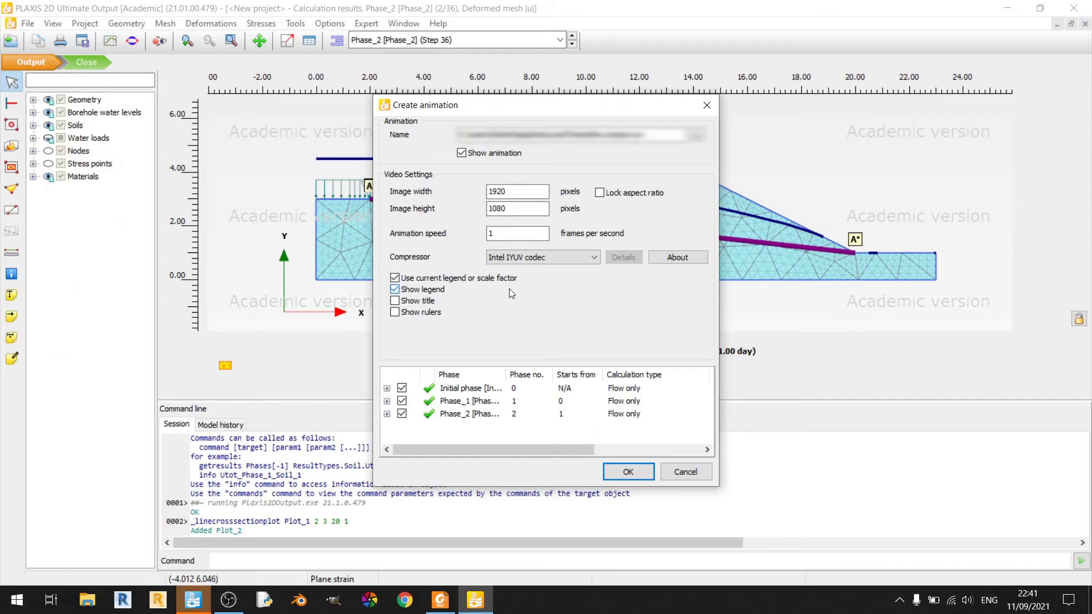
# Recheck the phase selection in the Foxit Reader manual and exclude the Initial phase from the animation in PLAXIS 2D Output
pyautogui.click(440, 601)
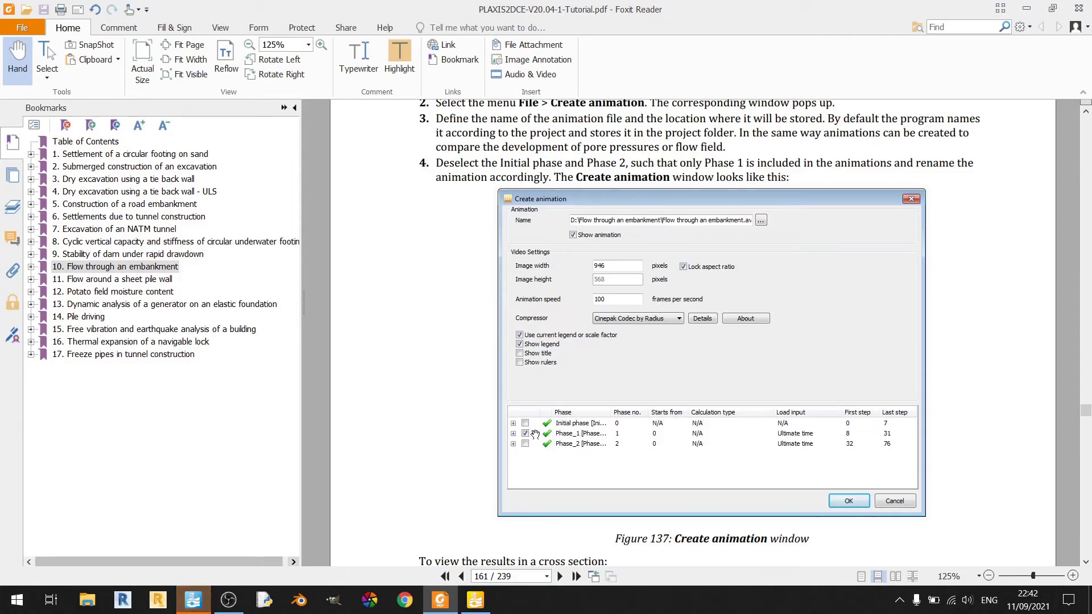
pyautogui.click(476, 600)
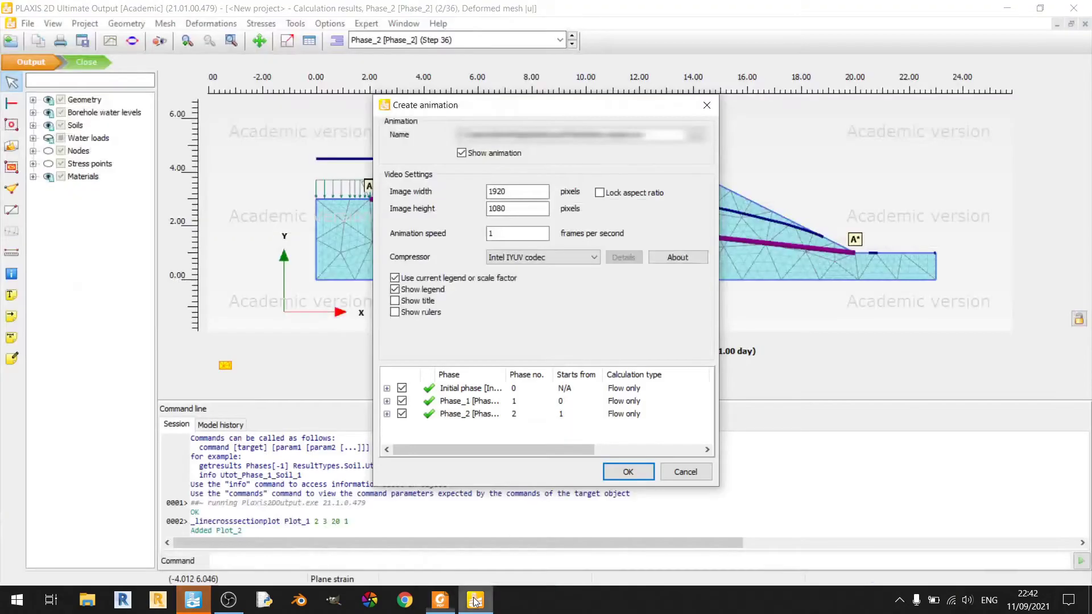
pyautogui.click(401, 388)
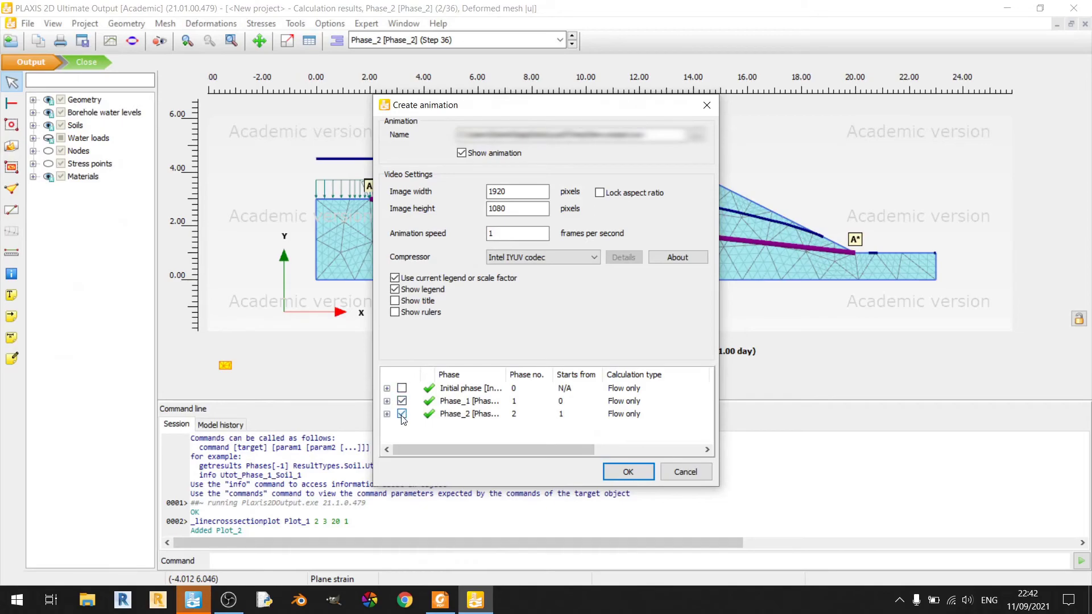
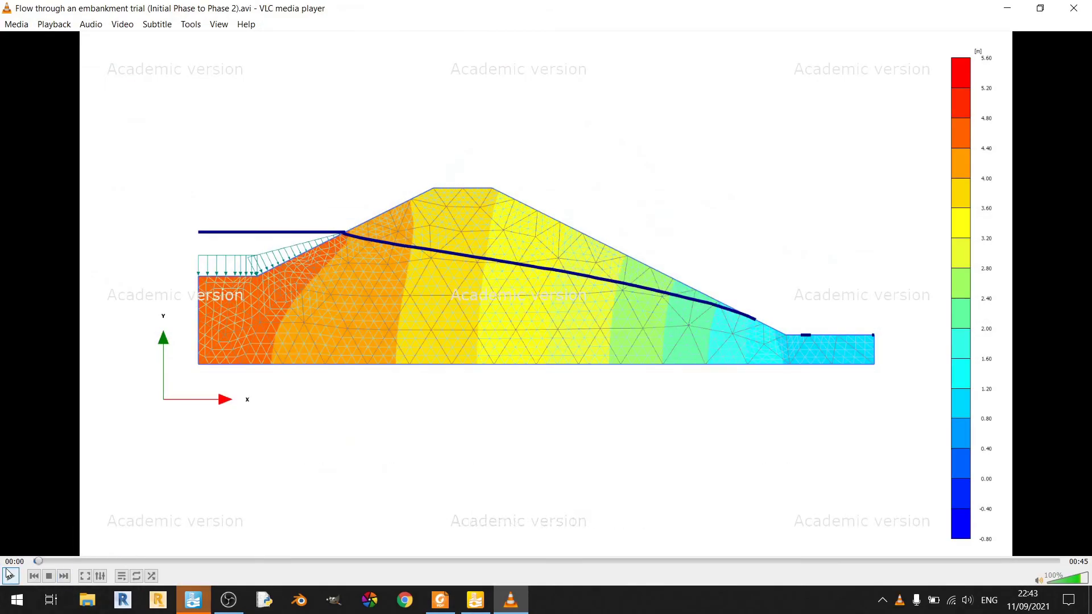
# Play the Initial Phase to Phase 2 embankment flow animation full screen in VLC media player
pyautogui.doubleClick(399, 376)
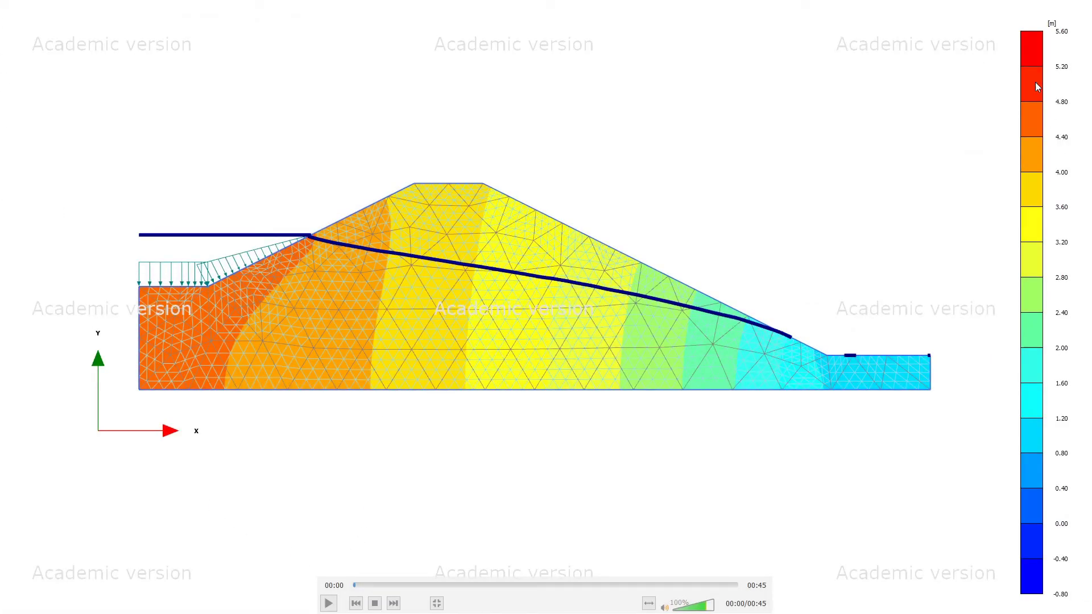
pyautogui.press('space')
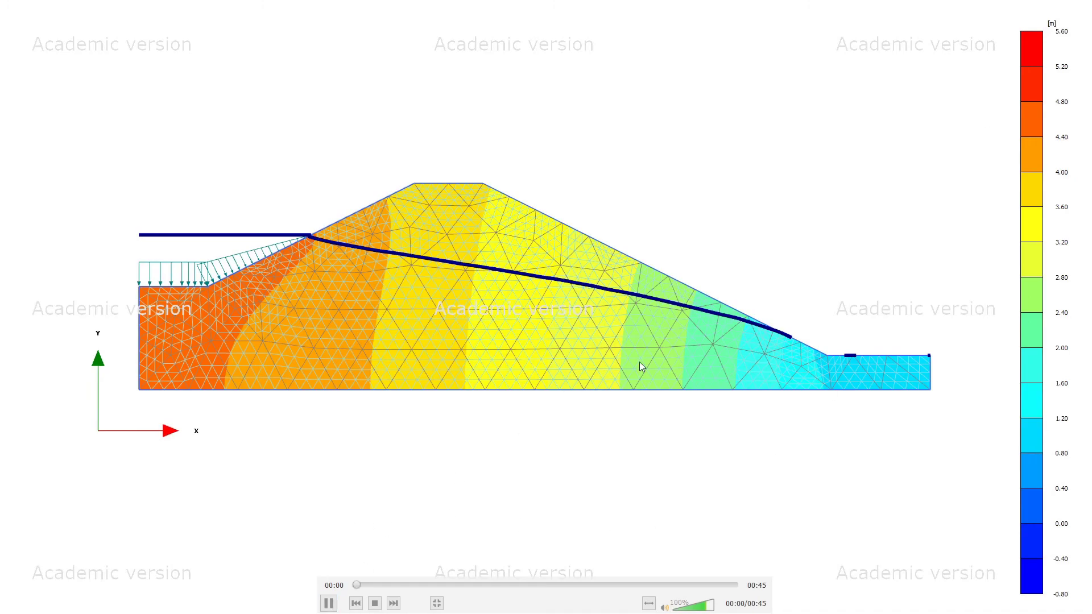